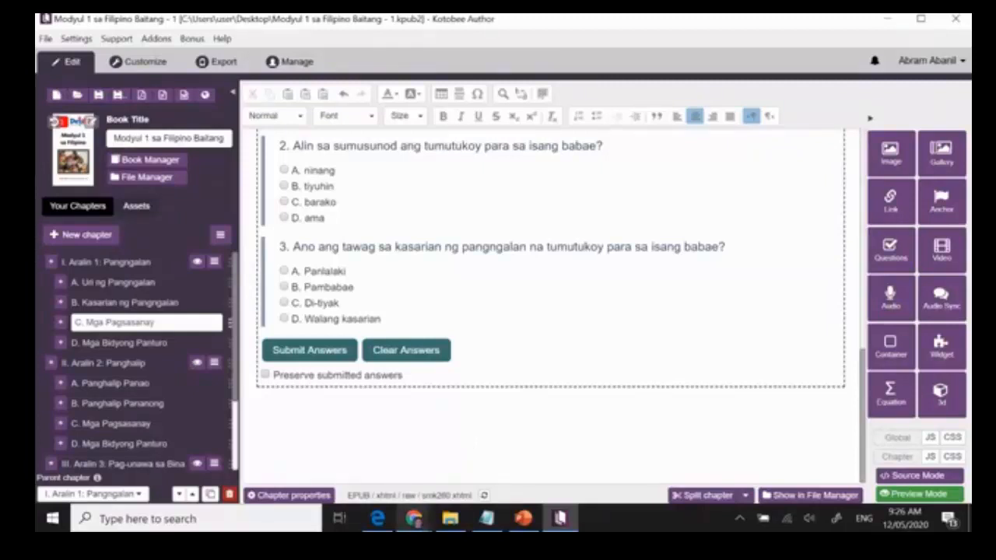
Switch to the Chrome window and bring up the BookWidgets My Widgets page.
left_click(414, 519)
left_click(284, 468)
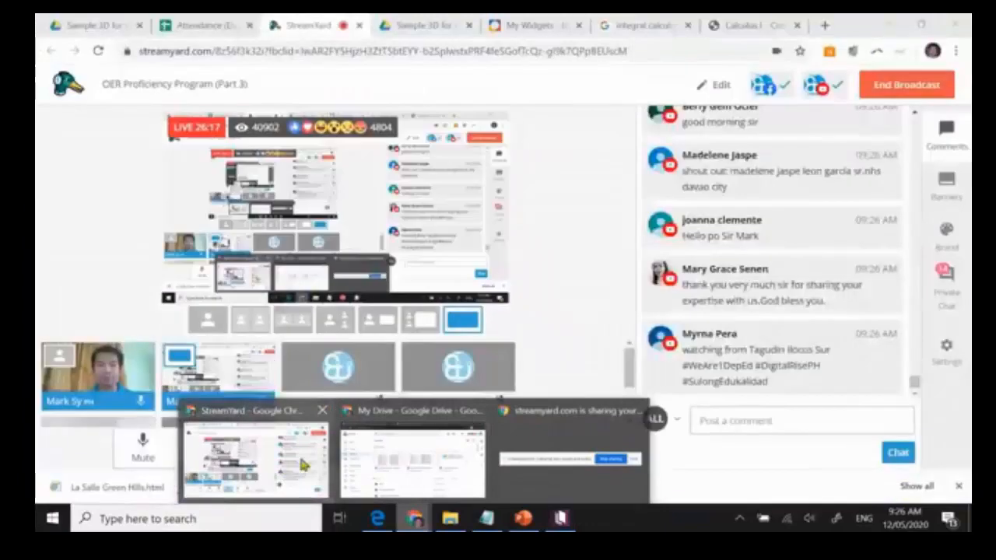
left_click(540, 26)
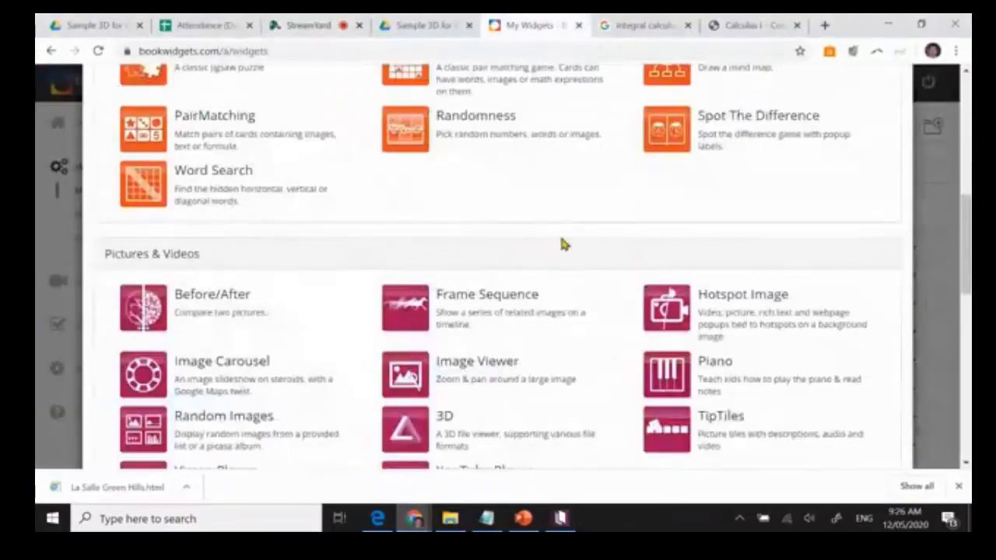
Examine the available widget types across the Test & Review, Games, Pictures & Videos, Math and Embed Third Party categories.
scroll(561, 244, "up", 5)
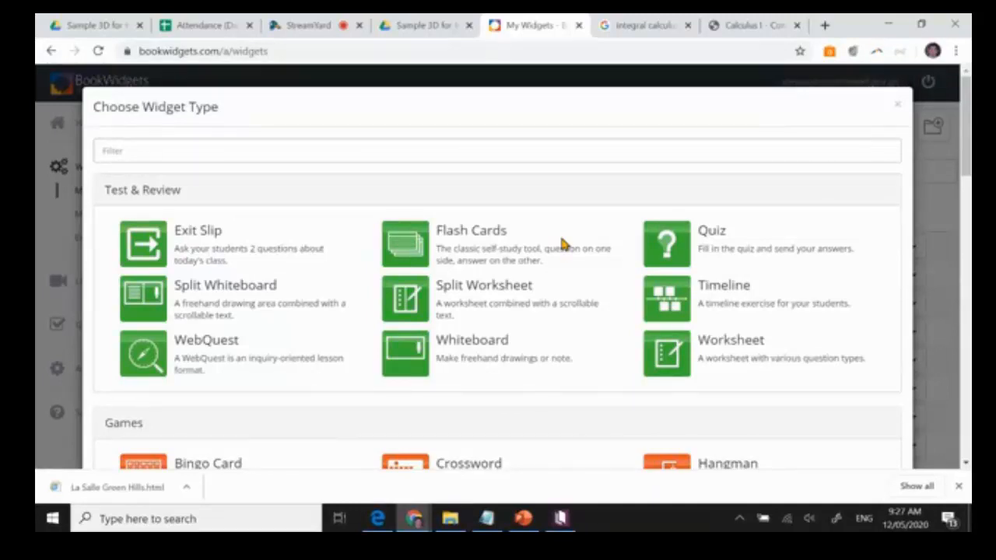
scroll(571, 372, "down", 2)
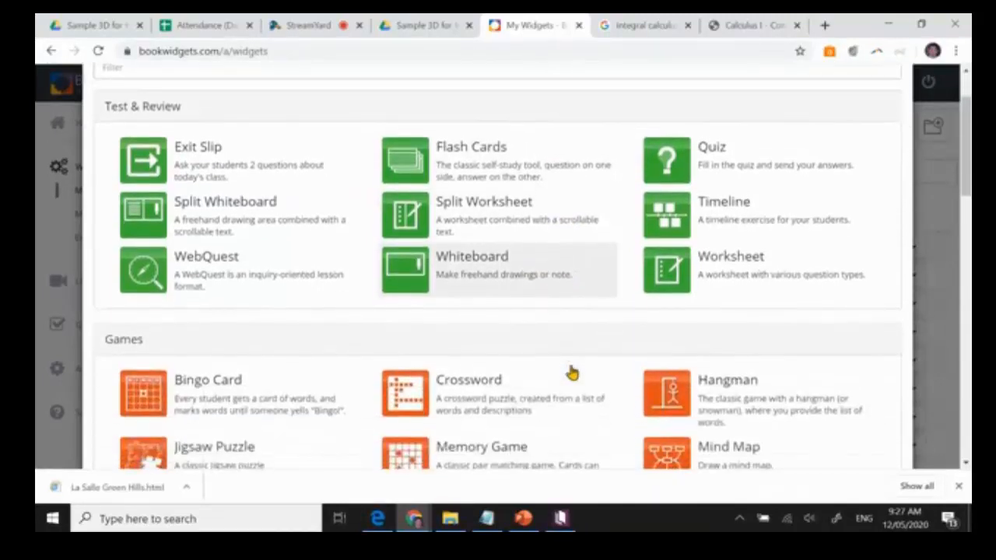
scroll(571, 372, "down", 1)
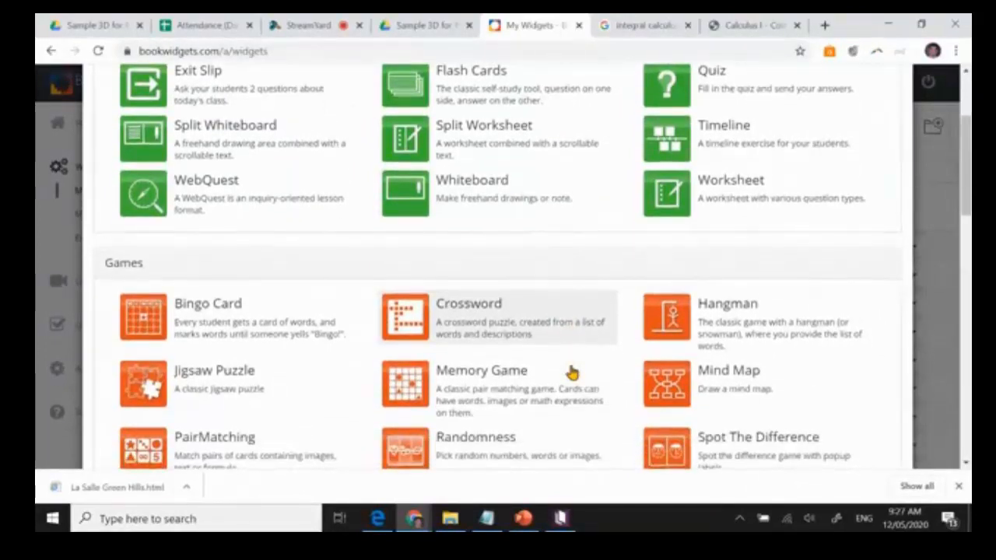
scroll(508, 385, "down", 1)
scroll(507, 385, "down", 1)
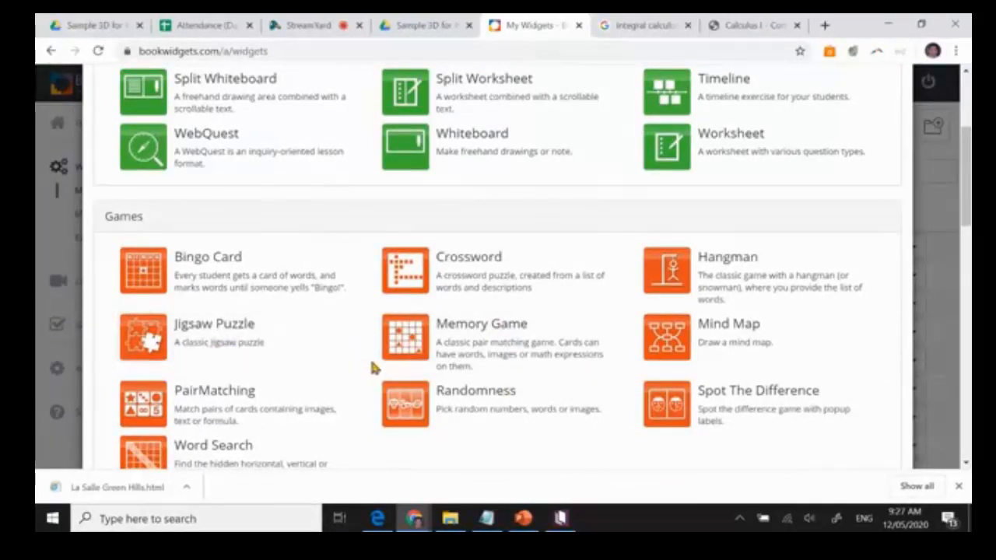
scroll(381, 385, "down", 1)
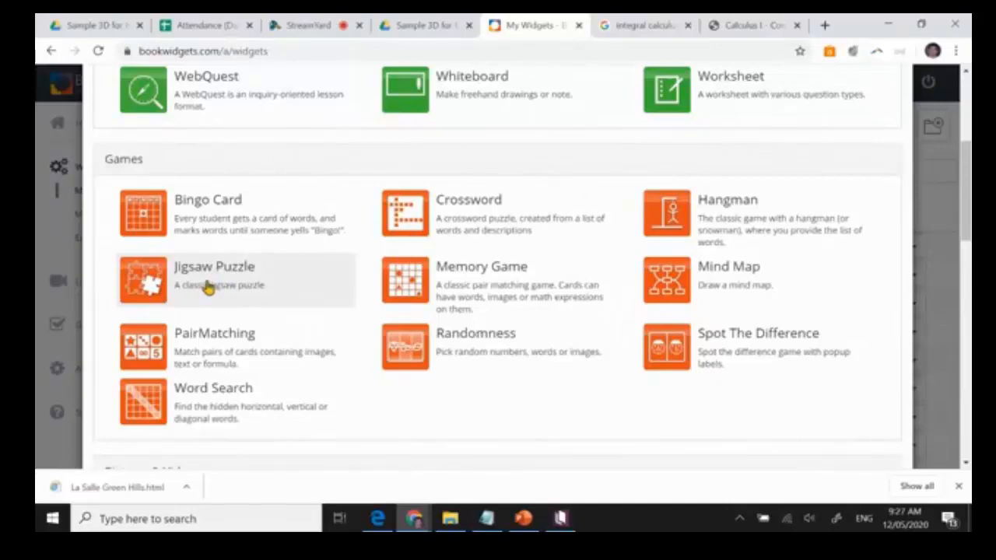
scroll(228, 278, "up", 4)
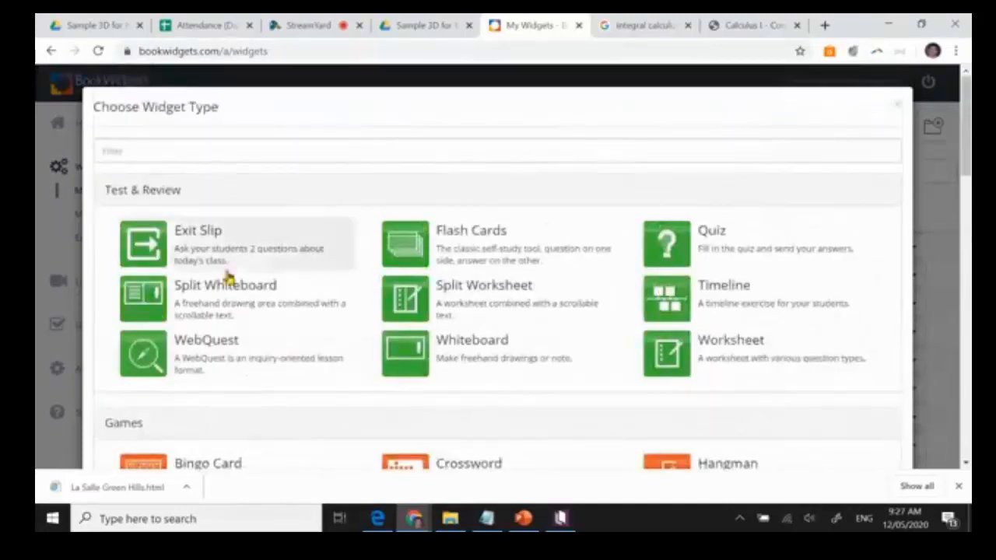
scroll(411, 389, "down", 7)
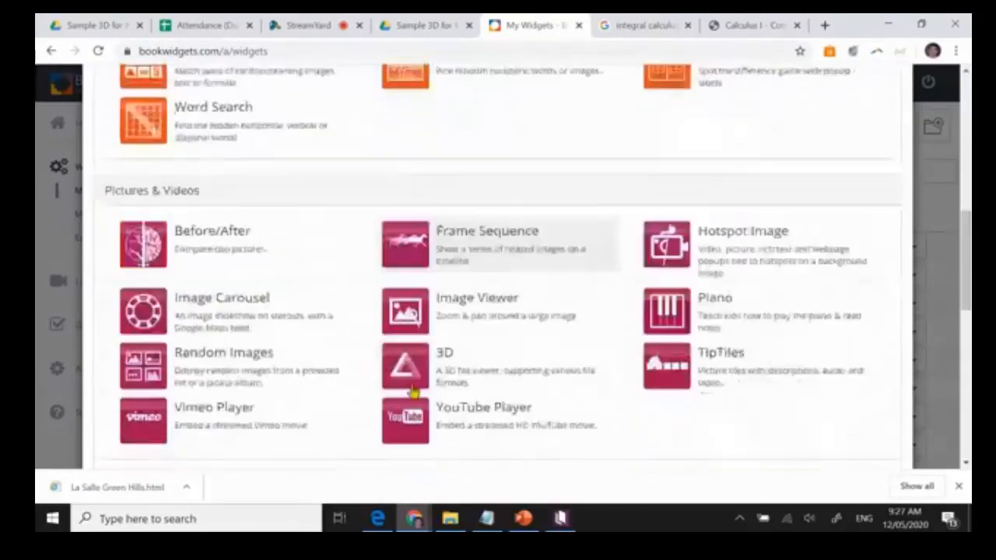
scroll(651, 338, "down", 2)
scroll(652, 338, "down", 2)
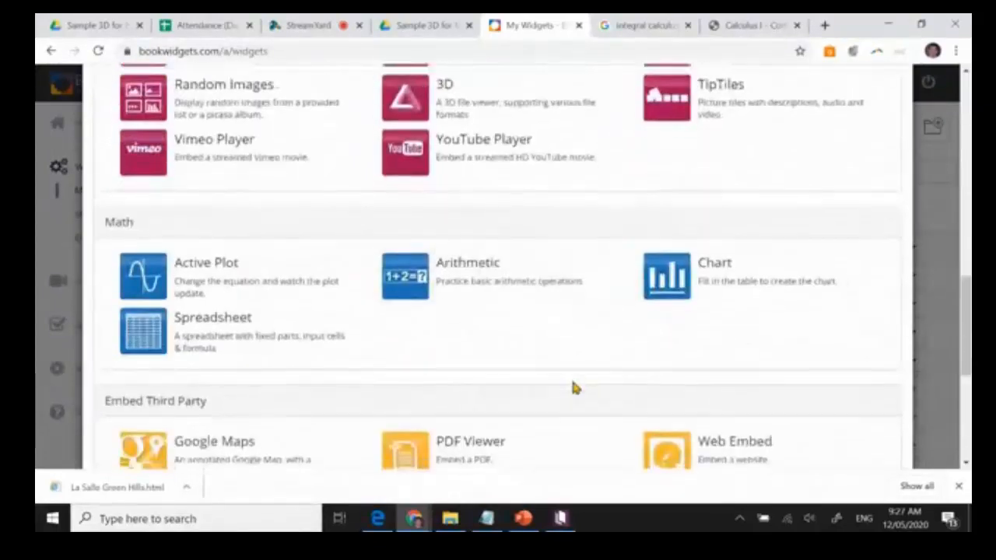
scroll(572, 387, "down", 2)
Create a Jigsaw Puzzle widget from the Games category and title it "DepEd Seal".
scroll(549, 278, "up", 3)
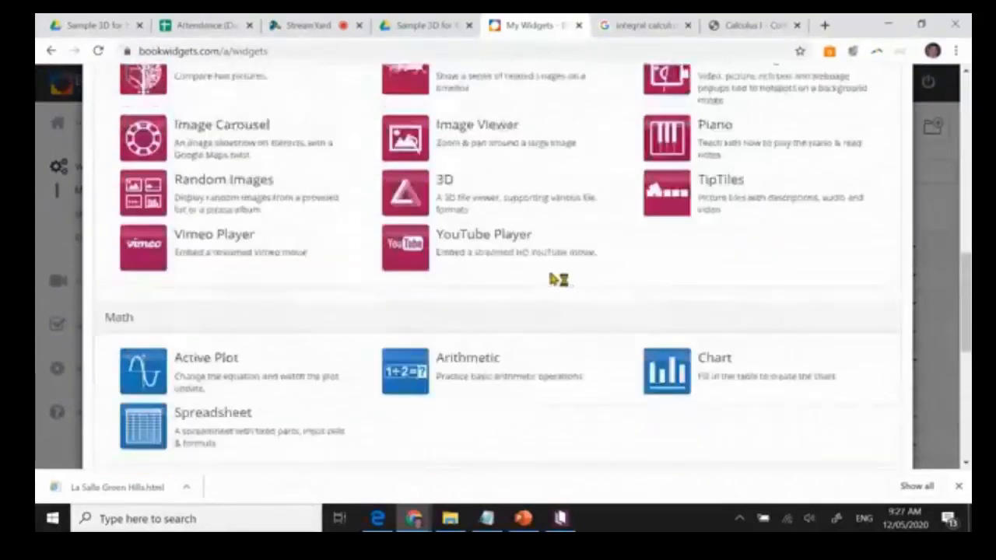
scroll(557, 279, "up", 5)
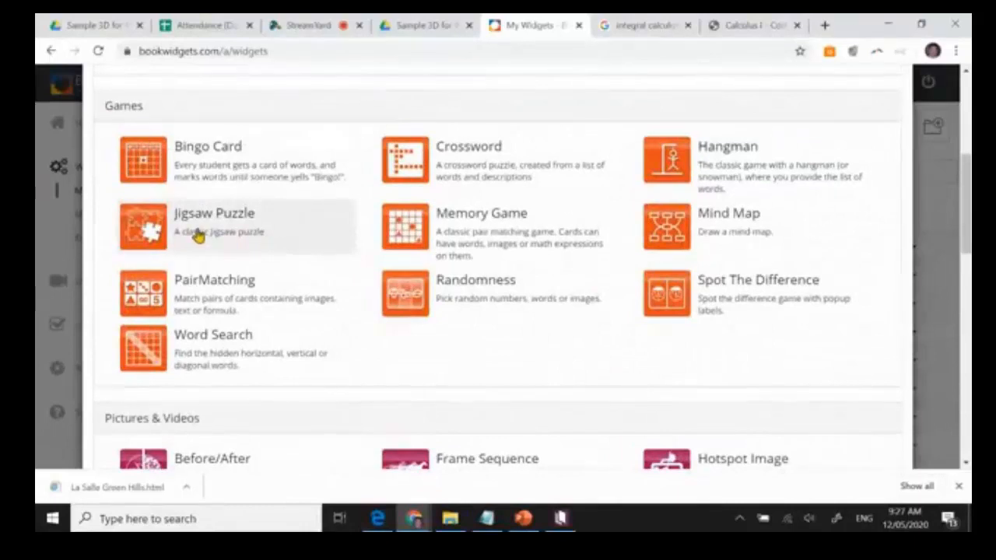
left_click(198, 232)
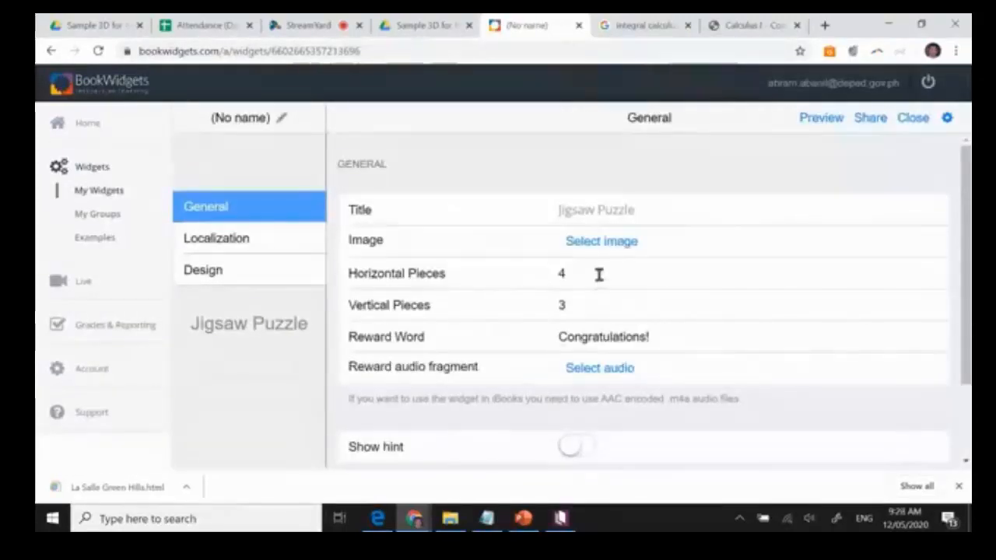
left_click(574, 215)
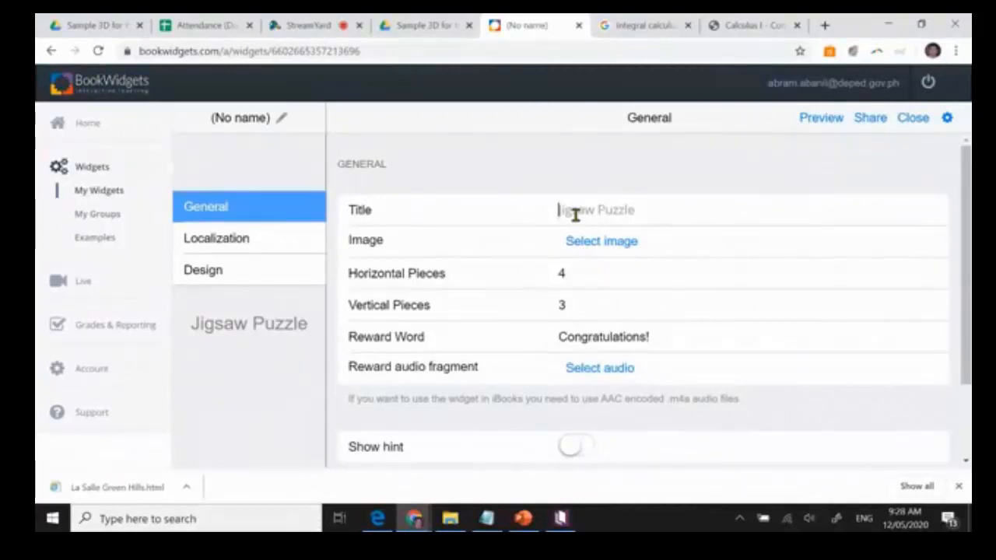
type("DepEd L")
key("BackSpace")
key("BackSpace")
type("Seal")
Upload the DepEd Seal picture from the ETU Team folder in Pictures as the puzzle image.
left_click(597, 246)
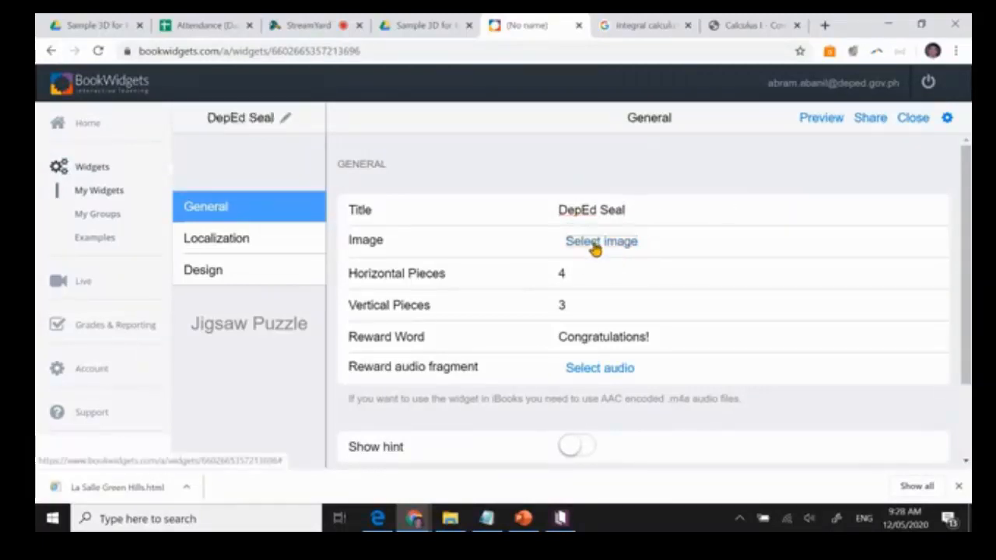
left_click(595, 143)
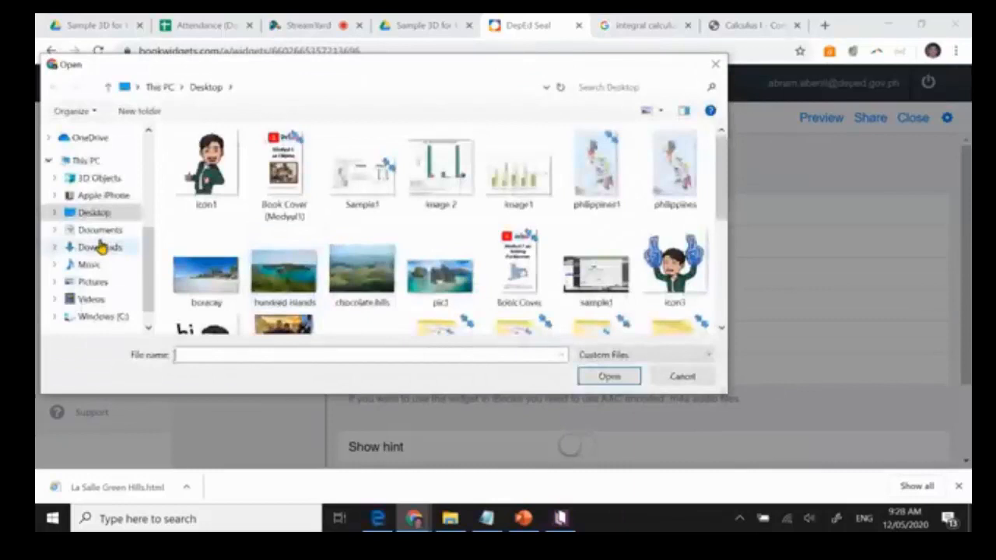
left_click(93, 282)
double_click(285, 166)
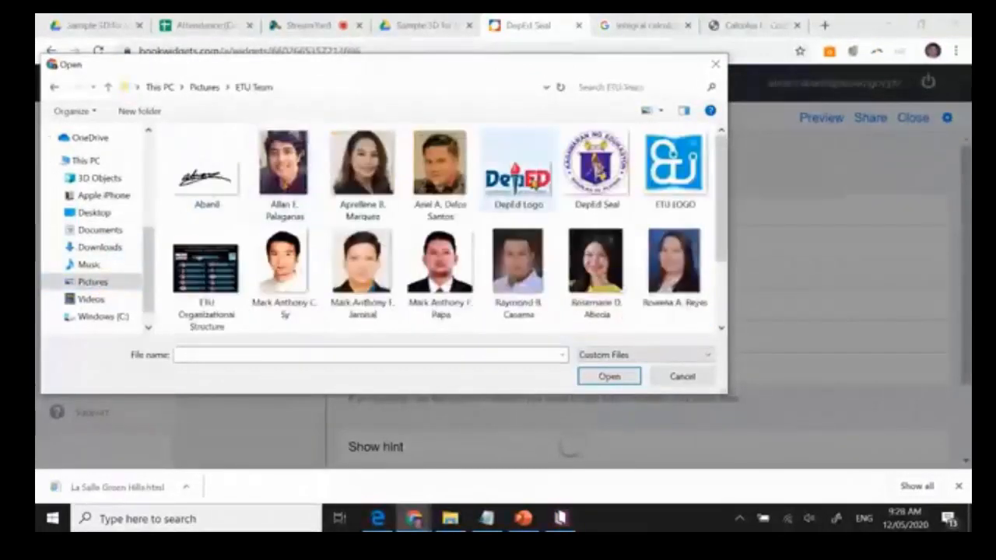
left_click(596, 167)
left_click(610, 375)
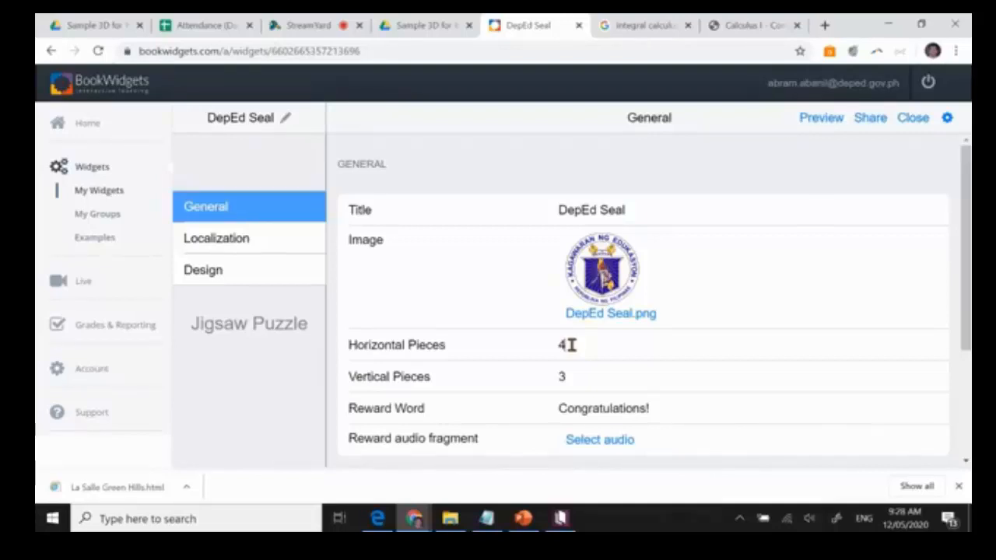
Set the puzzle's horizontal pieces to 3 and its reward word to "Magaling! Binabati kita.".
key("BackSpace")
type("3")
scroll(660, 404, "down", 1)
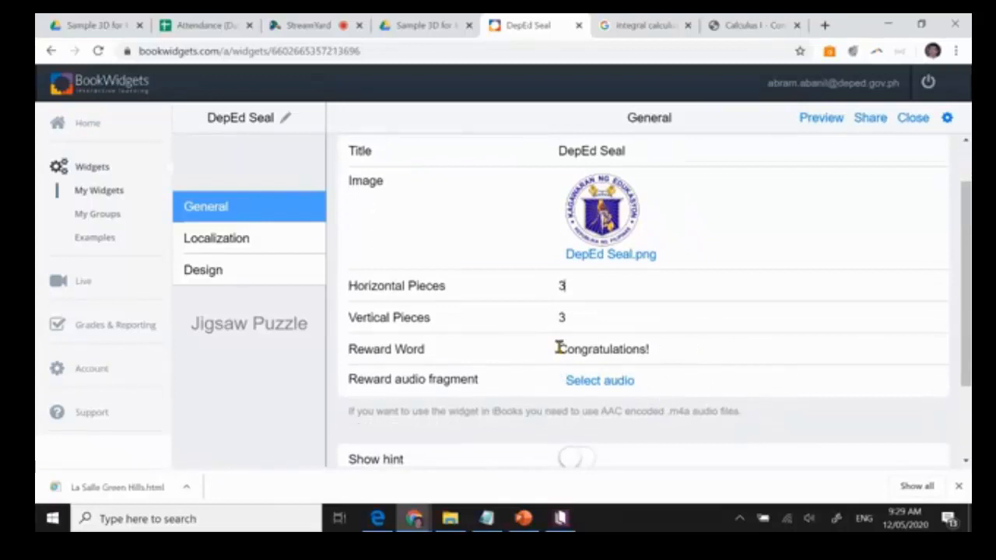
left_click_drag(558, 349, 679, 342)
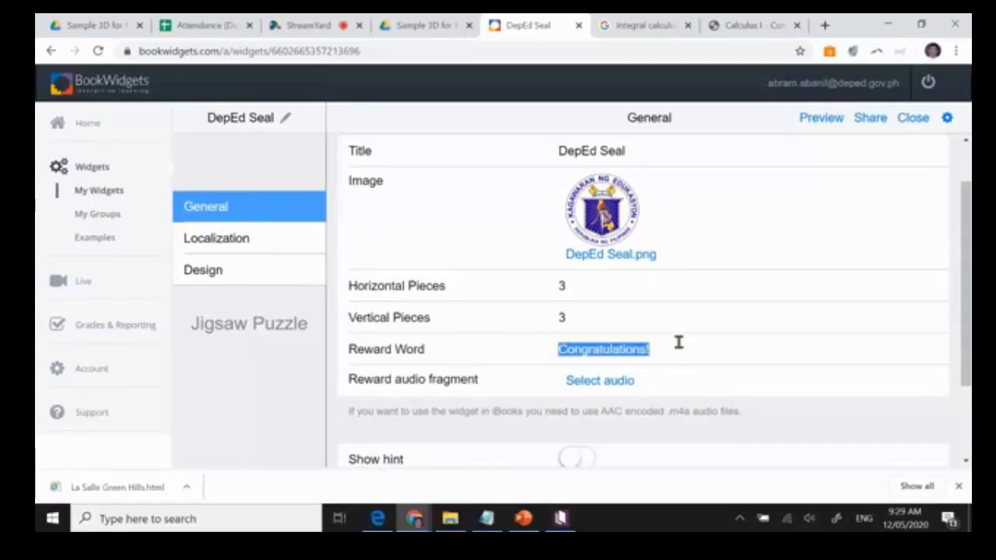
type("Magaling")
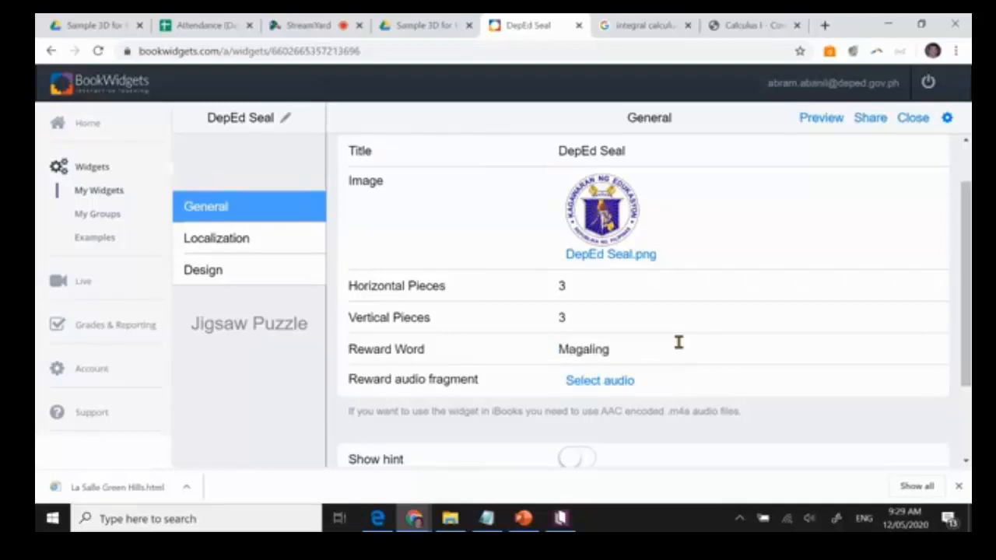
type("! Binaba")
type("ti ki")
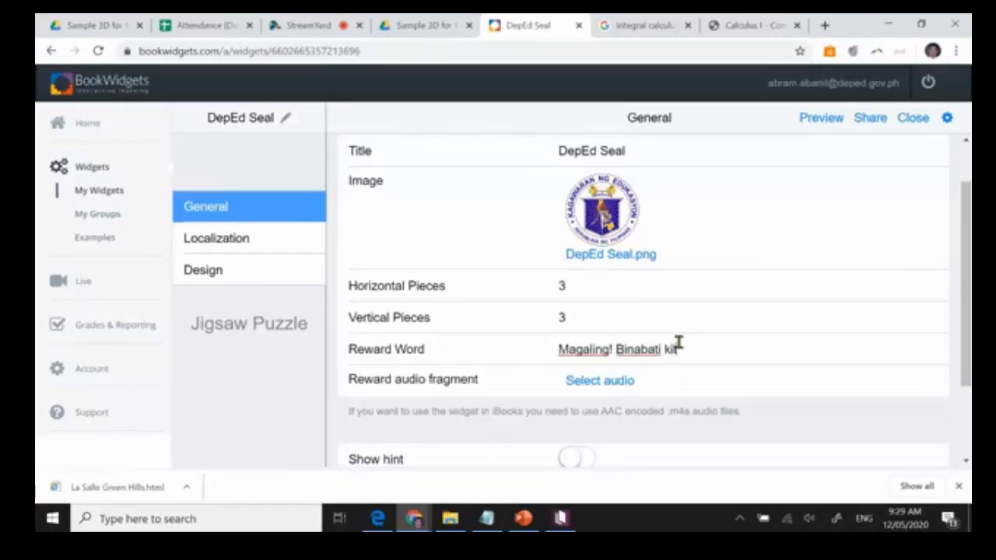
type("ta.")
In the widget's design settings, upload icon2 from the Desktop as the cover image.
scroll(678, 380, "down", 1)
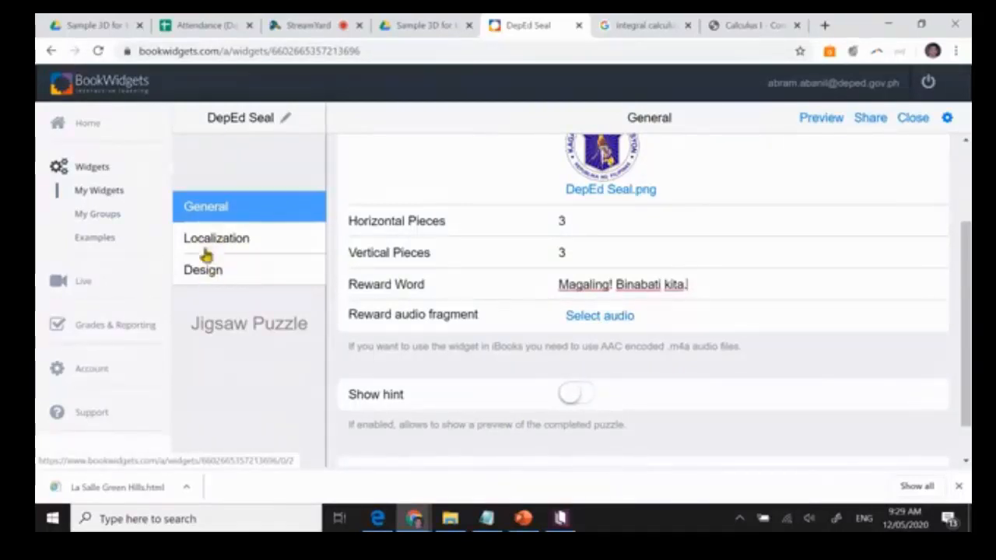
left_click(204, 273)
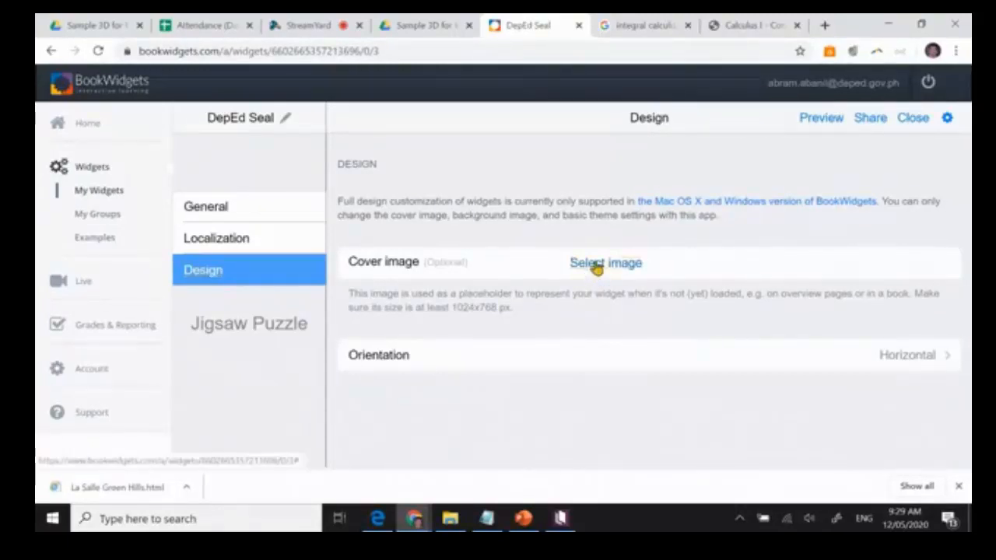
left_click(596, 264)
left_click(594, 164)
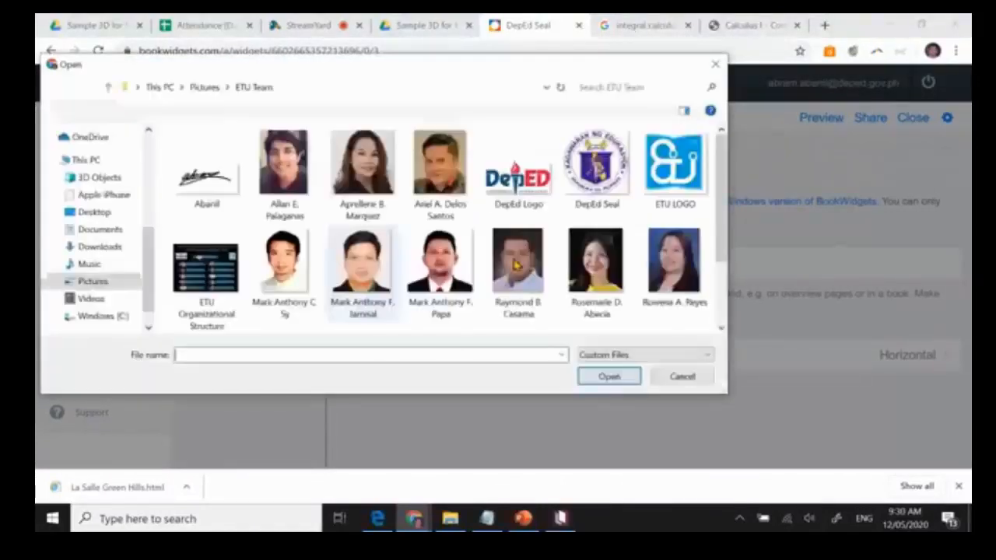
left_click(92, 214)
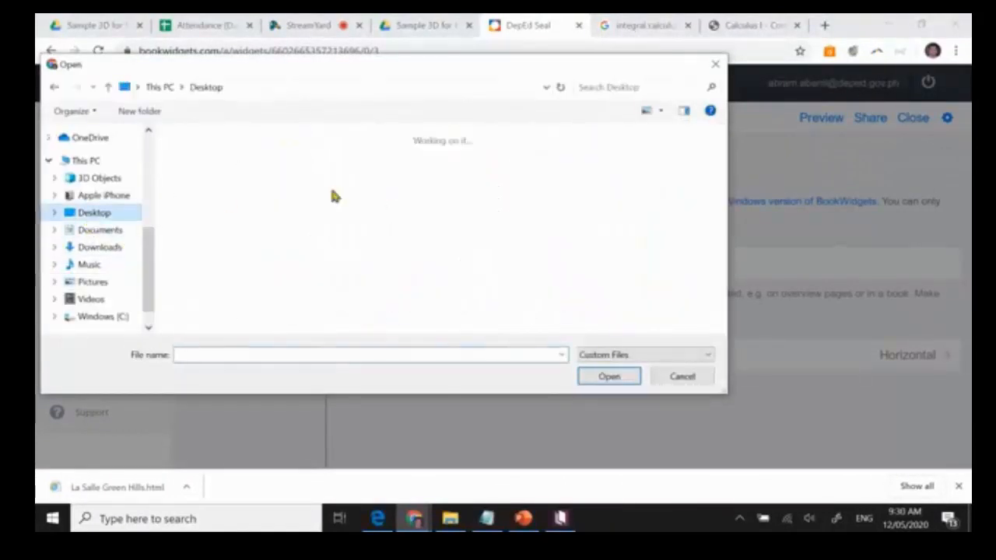
left_click(221, 184)
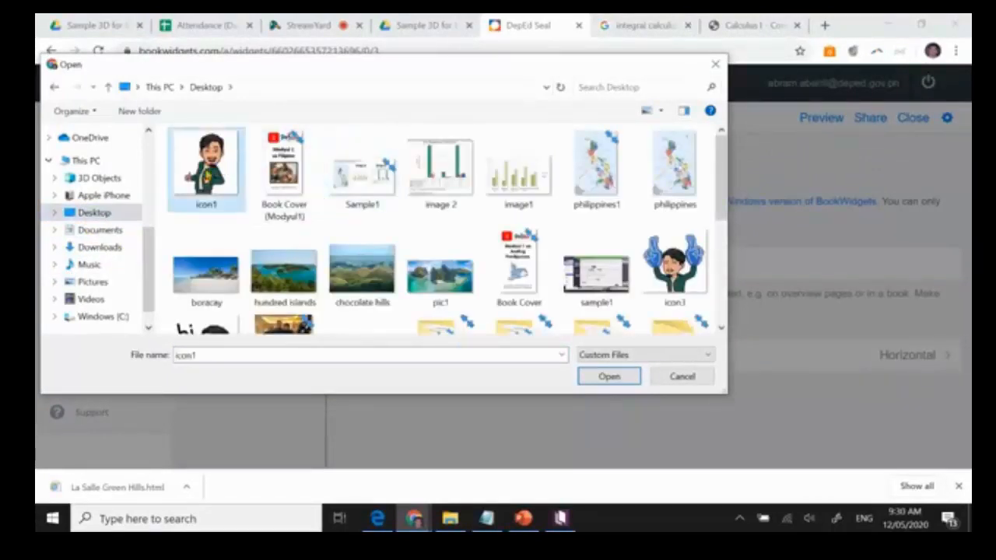
left_click_drag(725, 199, 729, 218)
left_click(210, 293)
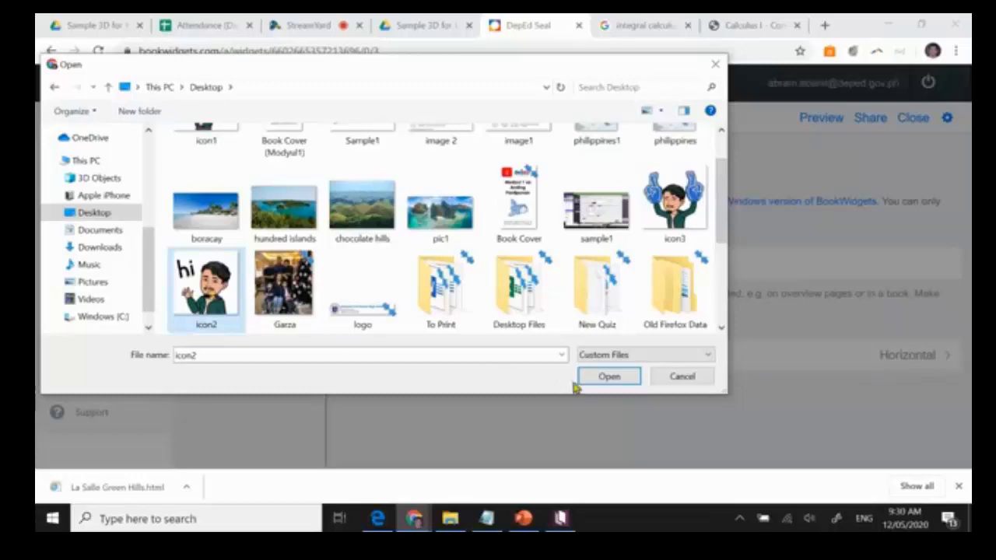
left_click(598, 379)
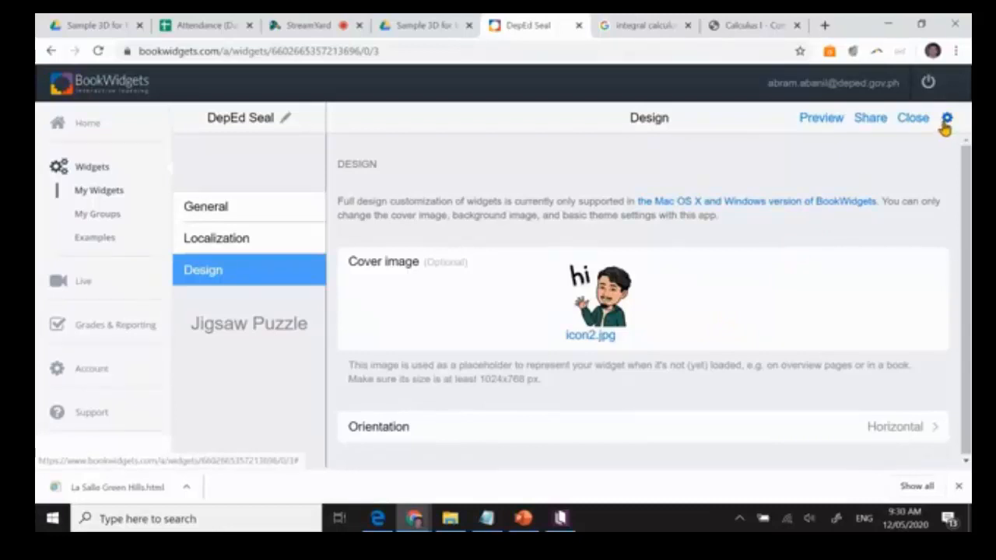
Preview the jigsaw puzzle in student view and join the three pieces forming the seal's upper row.
left_click(813, 119)
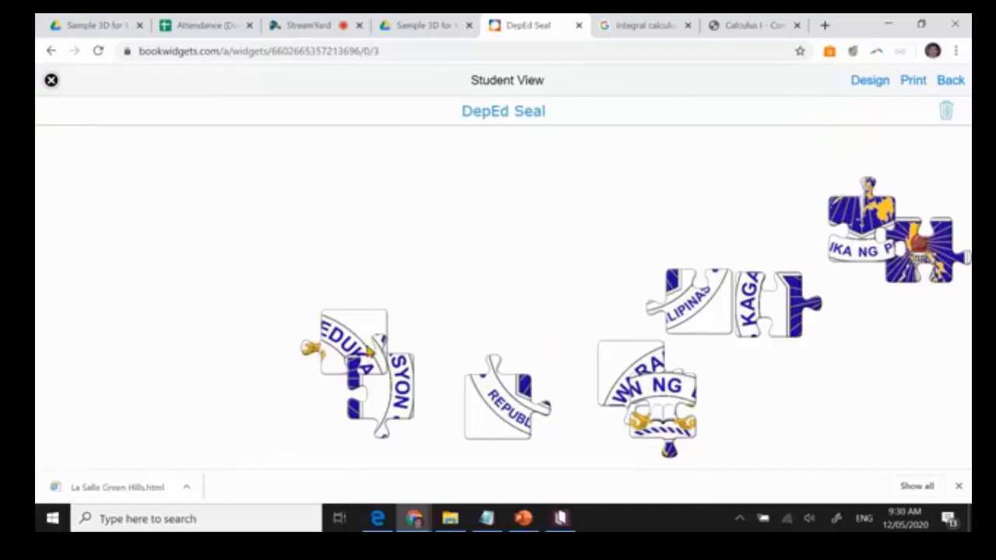
left_click_drag(372, 350, 564, 214)
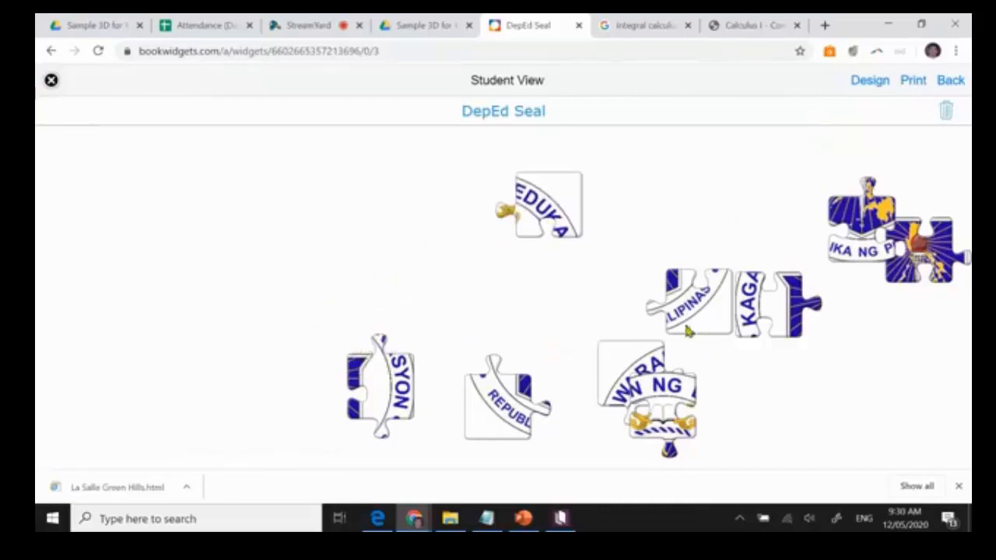
left_click_drag(629, 361, 339, 172)
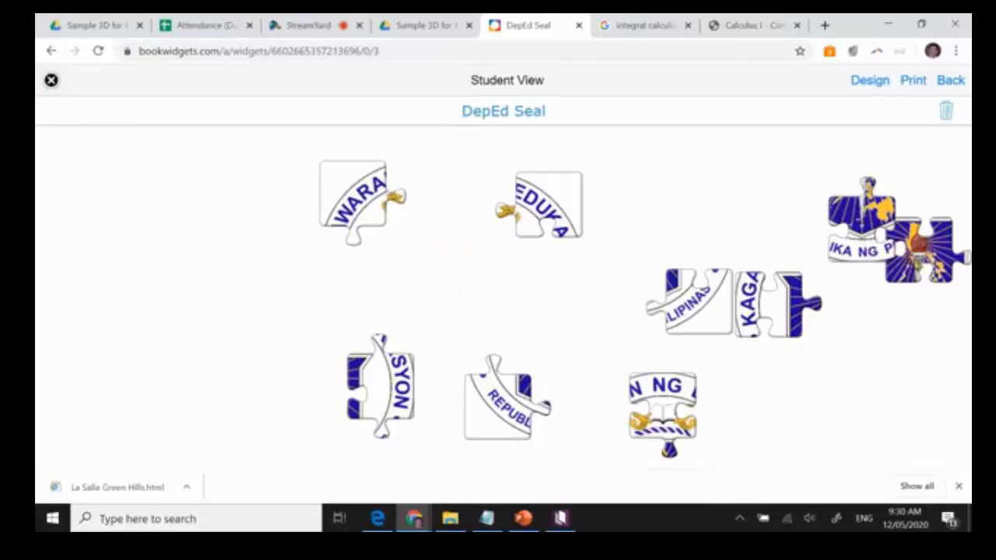
left_click_drag(661, 404, 427, 198)
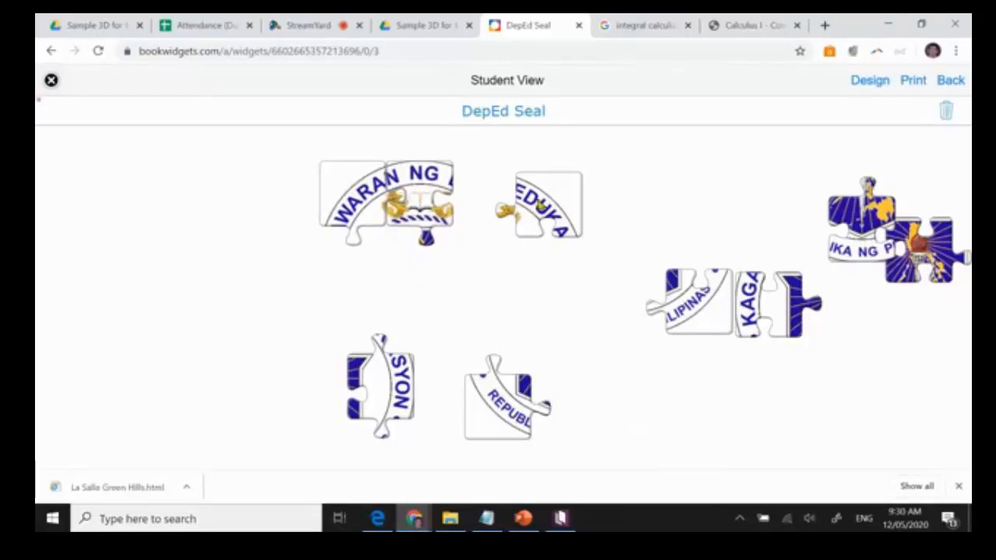
left_click_drag(540, 204, 497, 204)
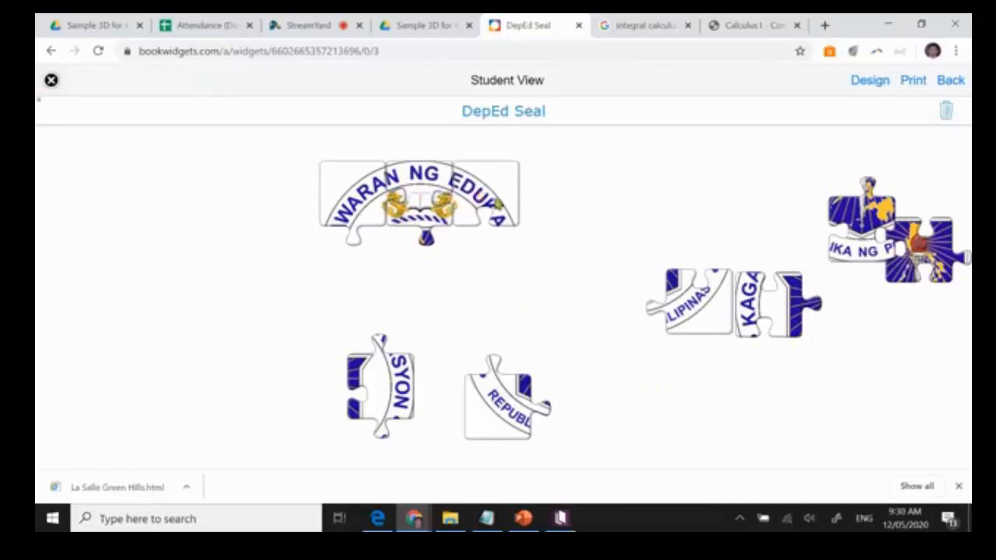
Fit the remaining six pieces to complete the DepEd Seal puzzle, and close the student view.
left_click_drag(697, 313, 484, 341)
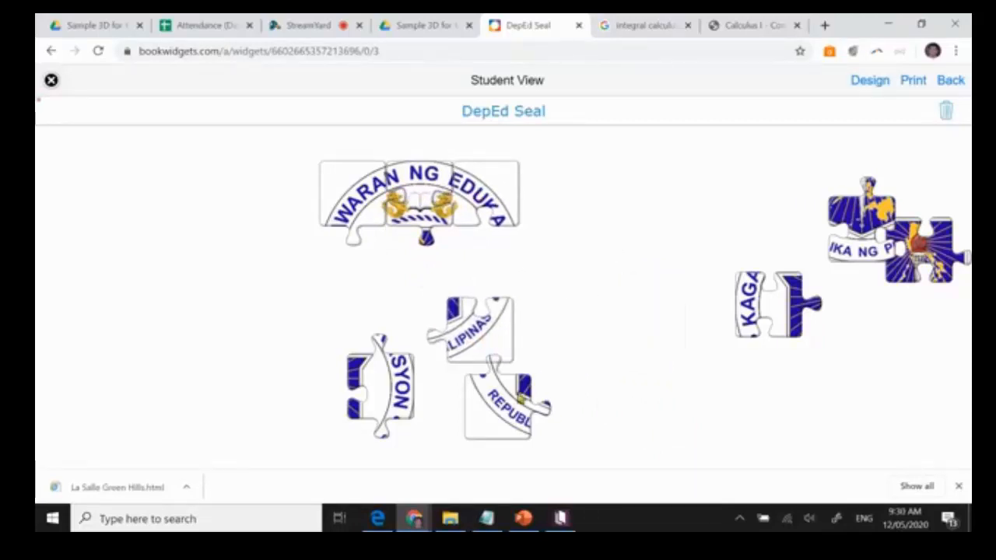
left_click_drag(491, 409, 325, 331)
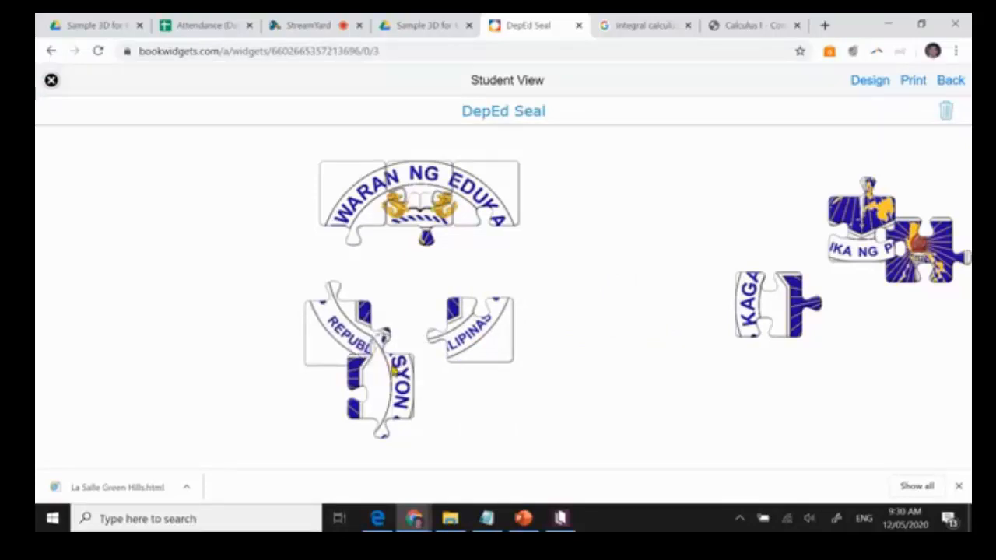
left_click_drag(395, 372, 498, 235)
left_click_drag(867, 247, 426, 343)
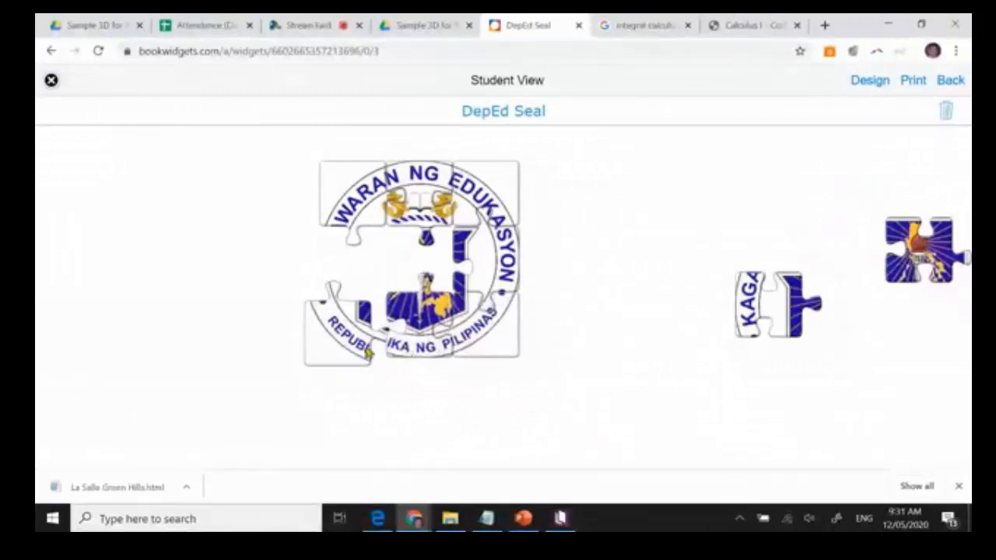
left_click_drag(369, 351, 384, 344)
left_click_drag(749, 325, 335, 281)
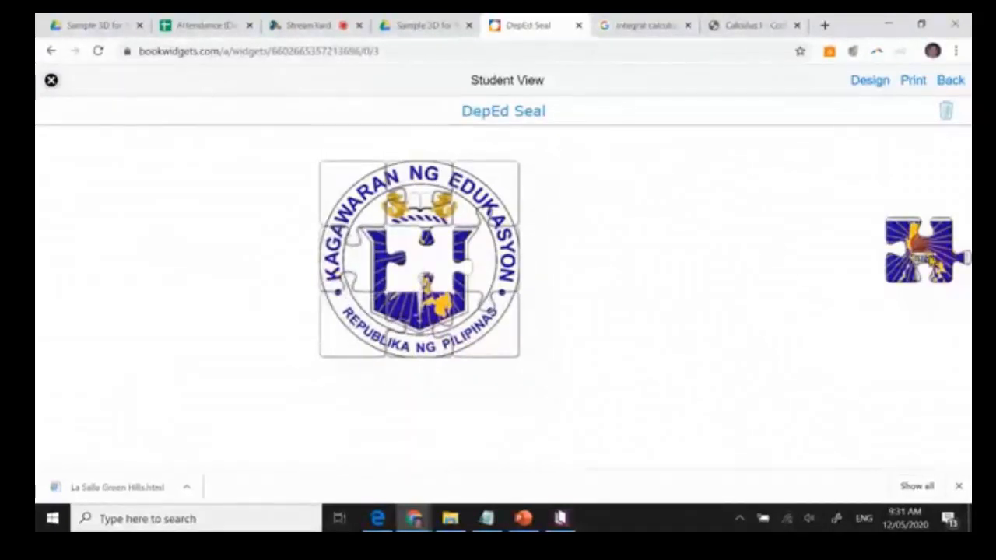
left_click_drag(918, 249, 427, 261)
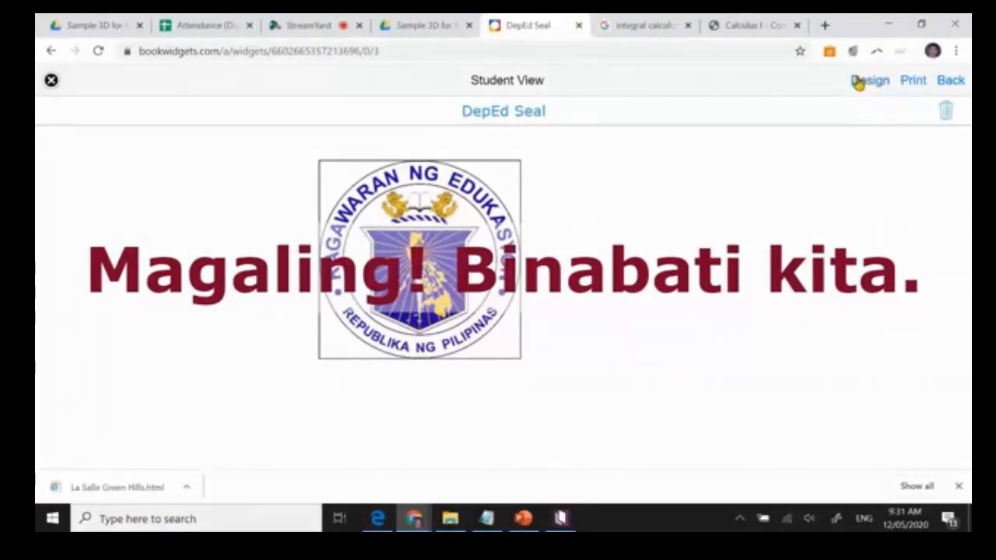
left_click(50, 81)
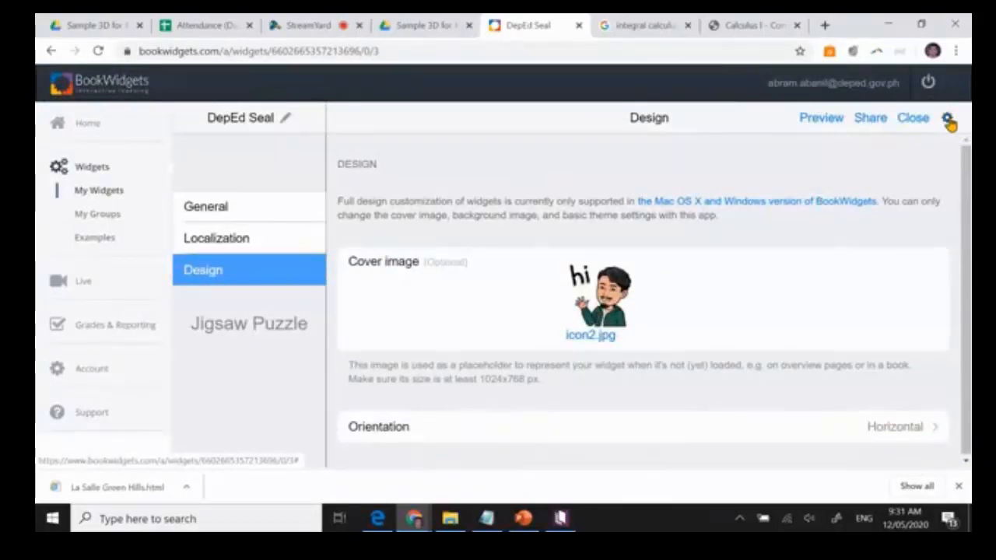
key("super+plus")
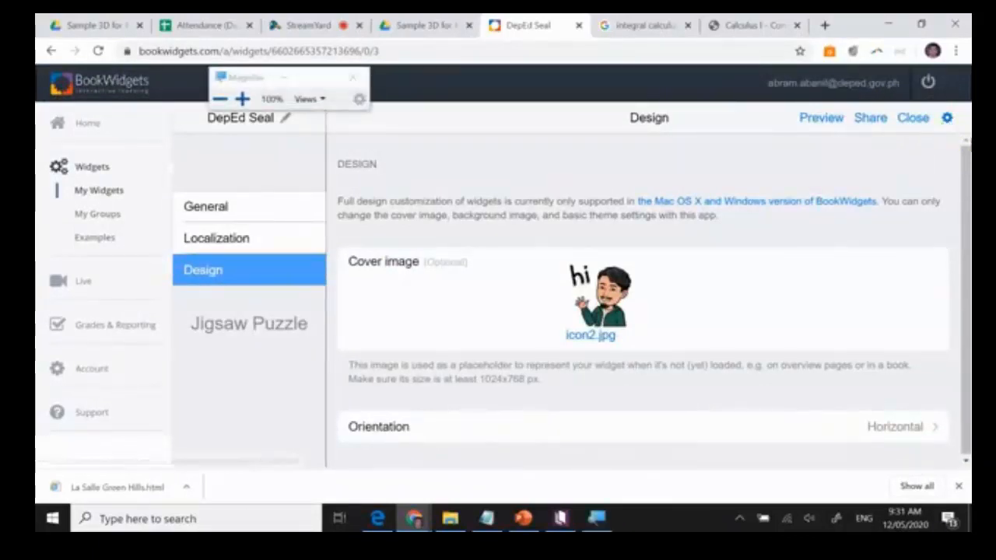
left_click(284, 80)
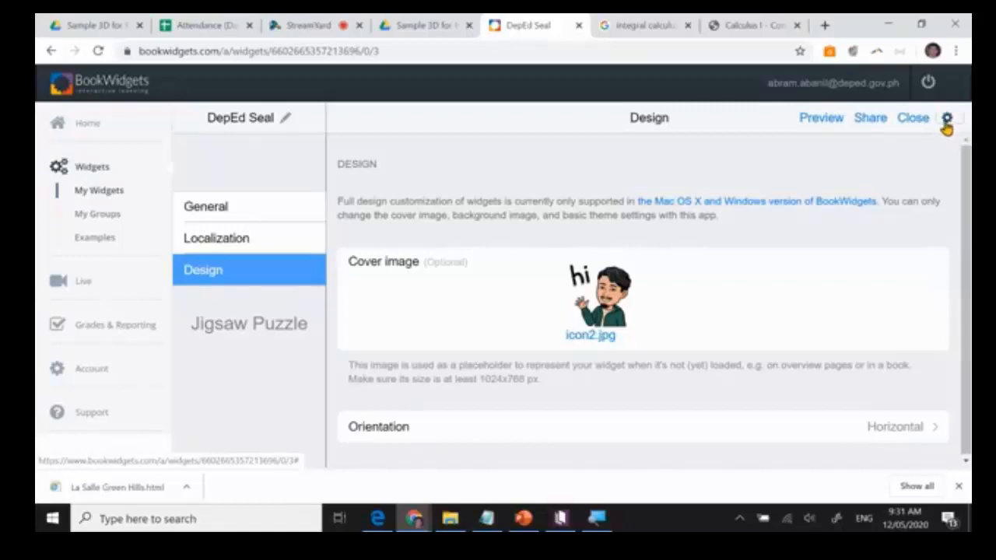
Download the DepEd Seal widget as a zip file and show it in the Downloads folder.
left_click(947, 120)
left_click(856, 137)
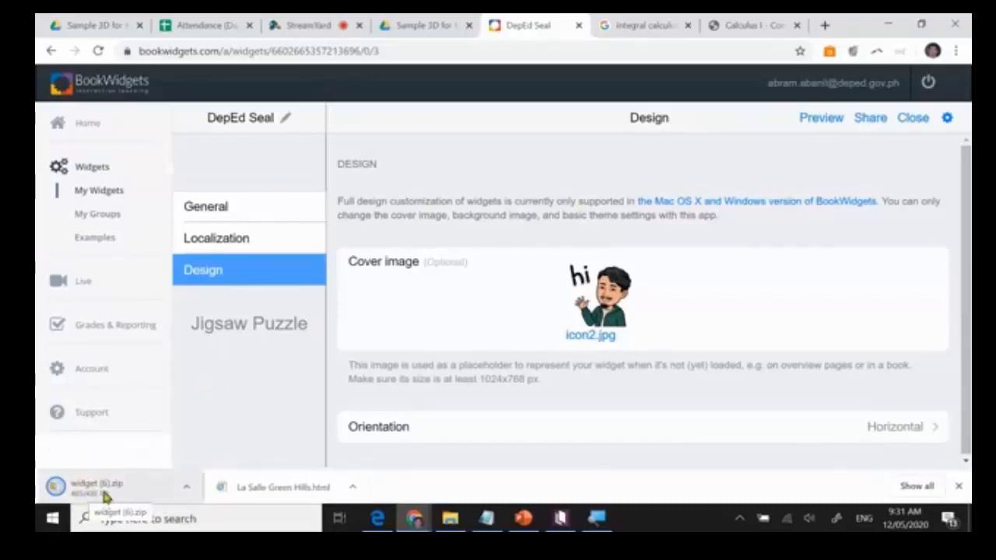
left_click(187, 488)
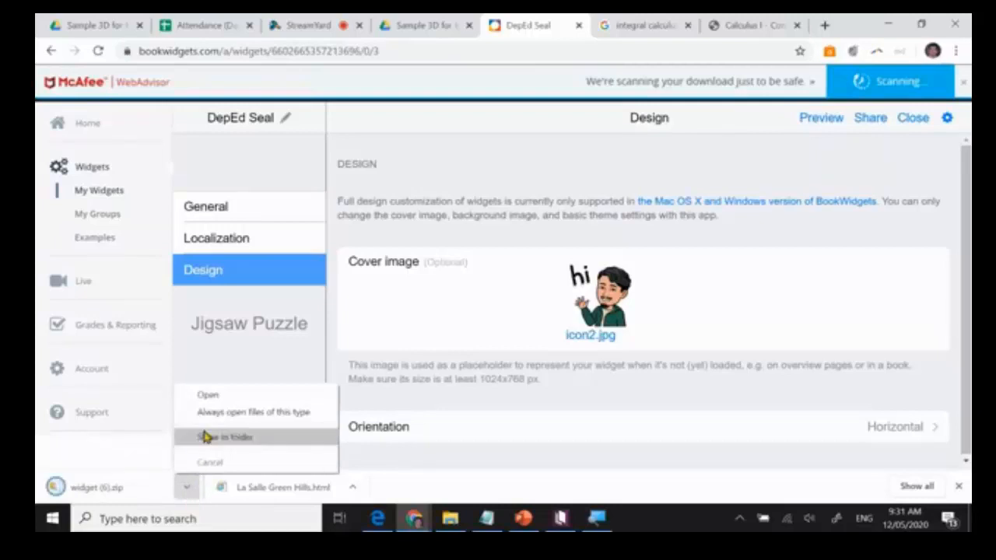
left_click(206, 438)
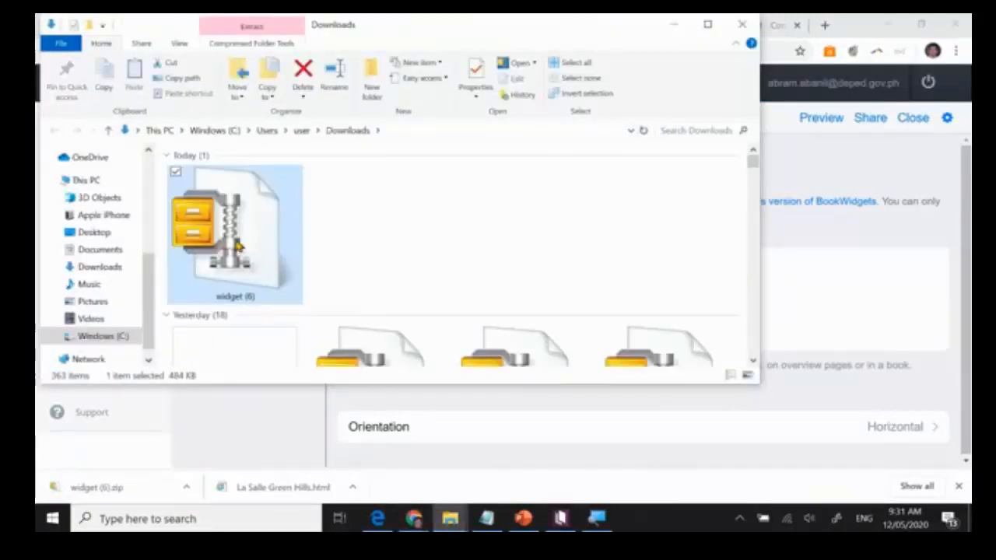
Rename the downloaded widget (6) zip file as Jigsaw.
right_click(237, 245)
left_click(137, 471)
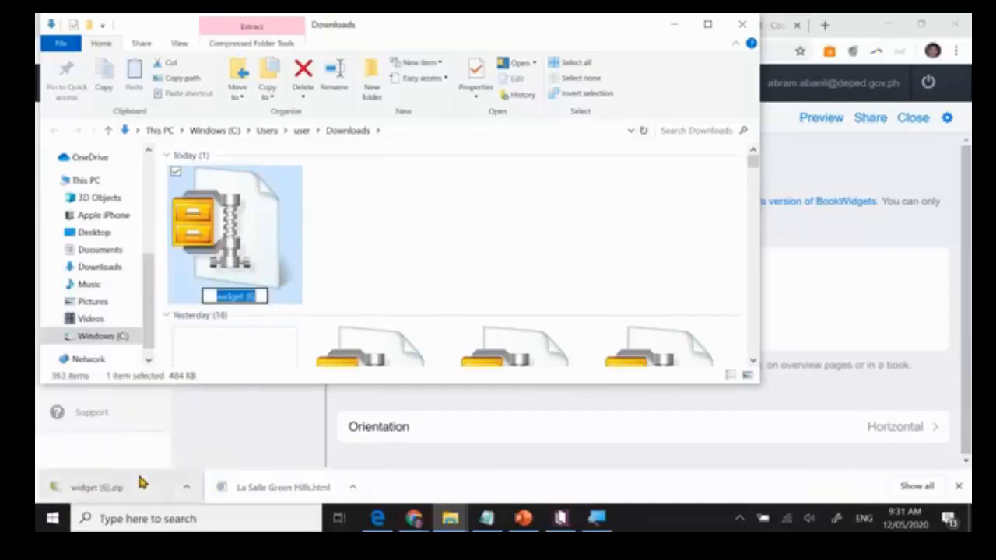
type("Jigsaw")
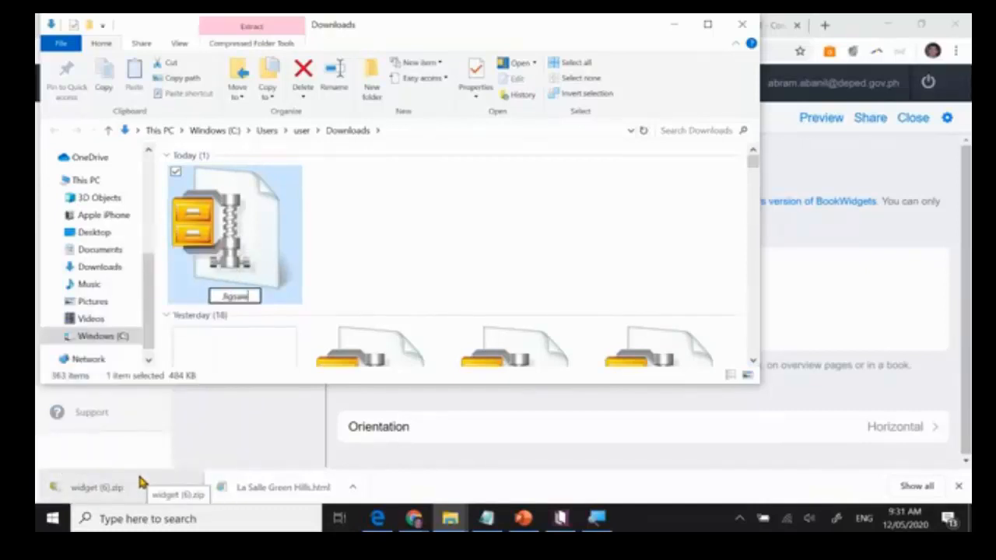
left_click(432, 257)
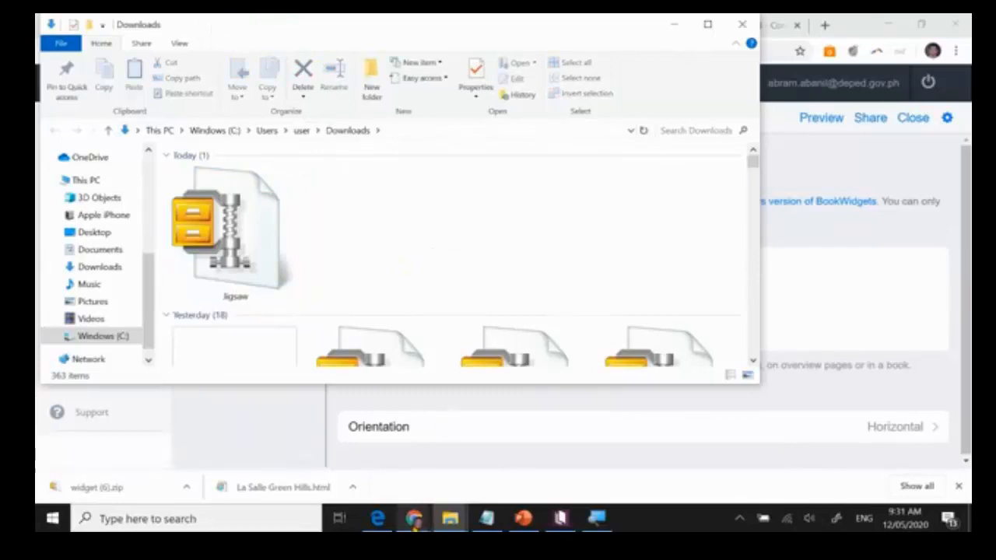
Switch to Kotobee Author and insert the Jigsaw zip from Downloads as a popup widget below the Mga Pagsasanay questions.
left_click(550, 527)
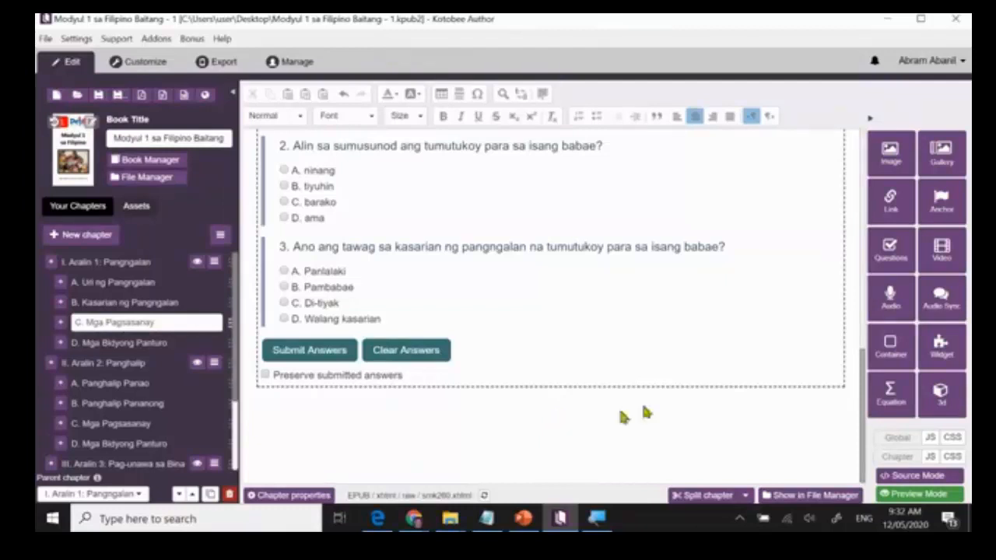
left_click(950, 350)
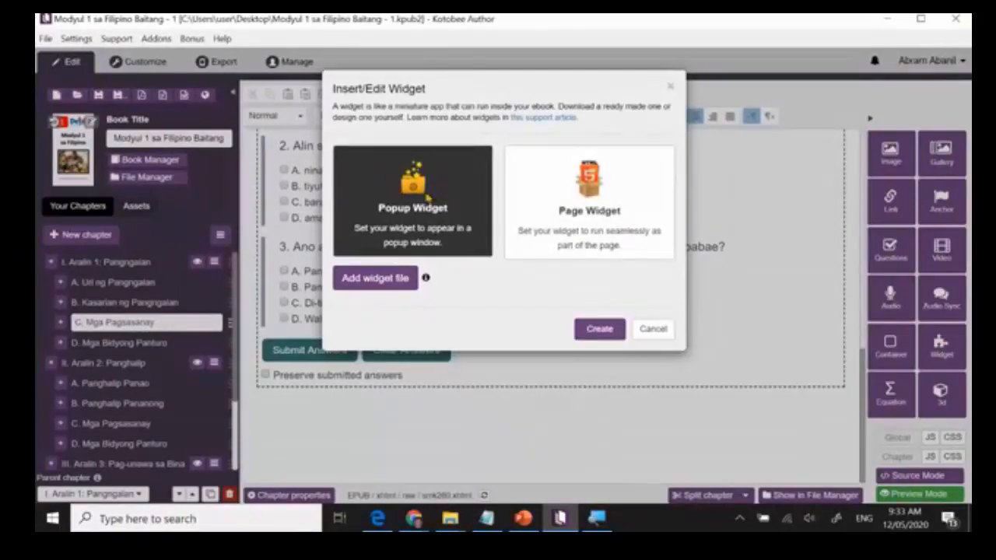
left_click(386, 283)
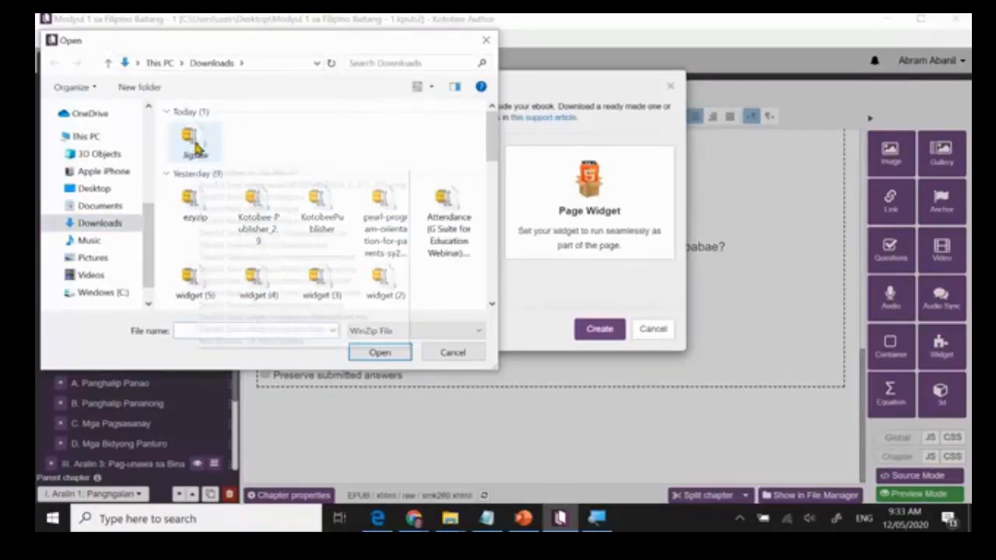
left_click(196, 147)
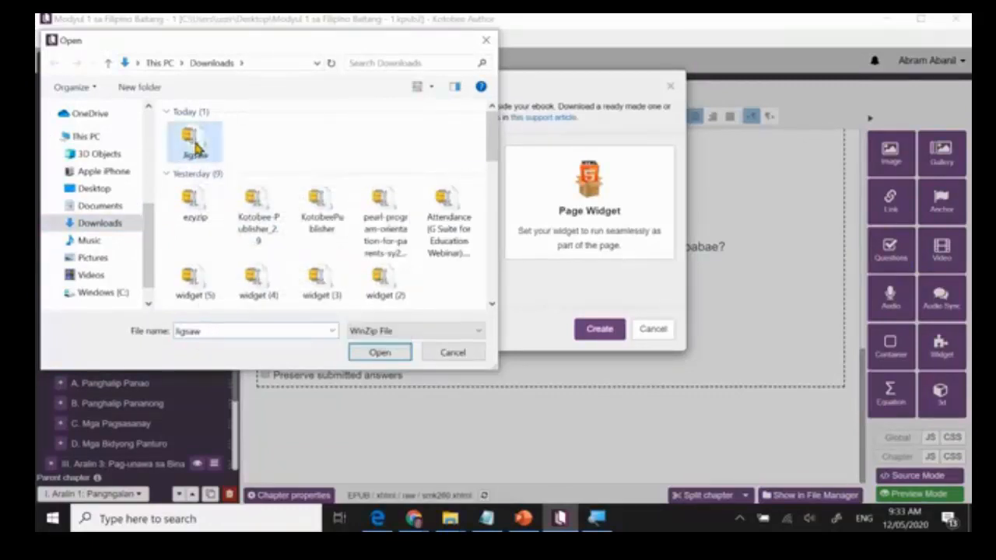
left_click(381, 352)
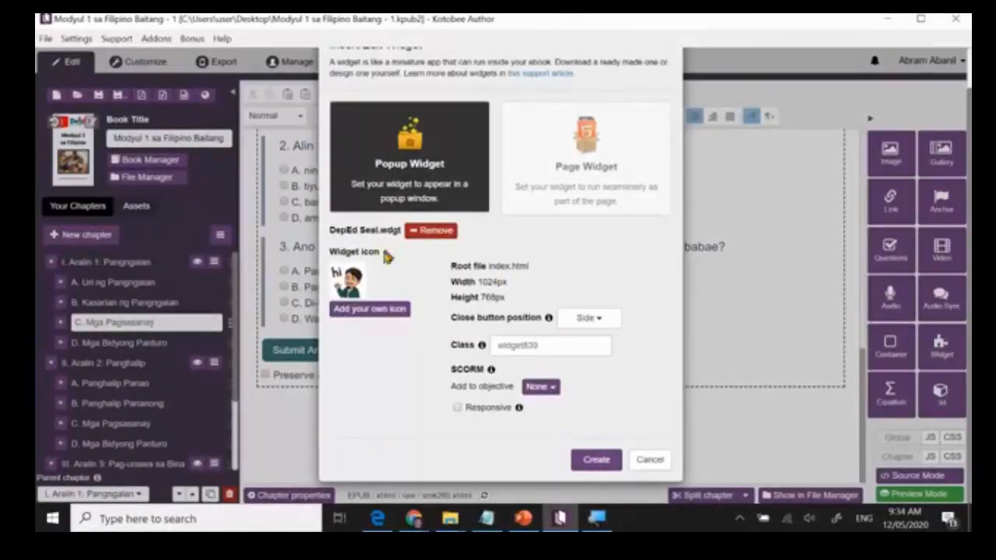
left_click(596, 460)
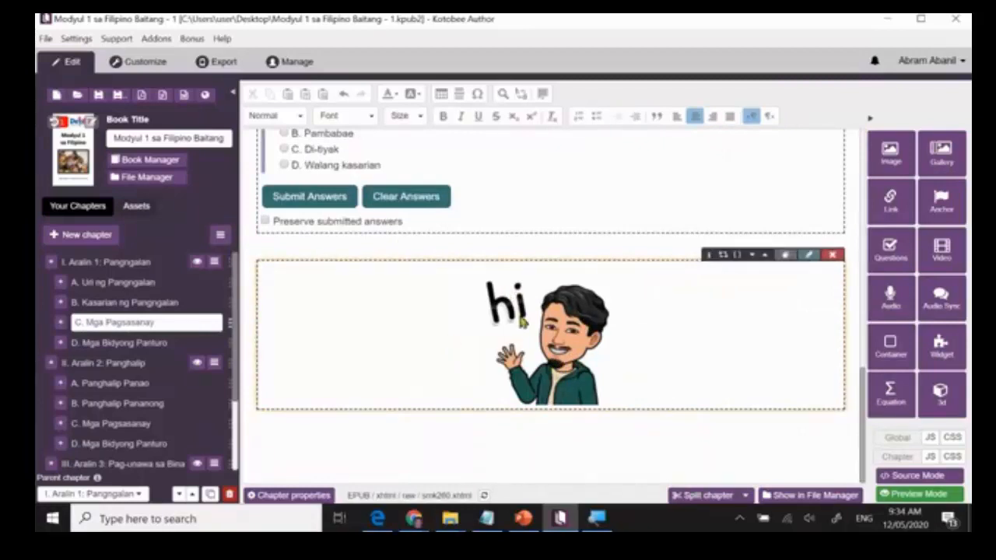
Open the ebook's customization preview, set the platform to iPad Mini, and rotate the device to landscape.
left_click(144, 70)
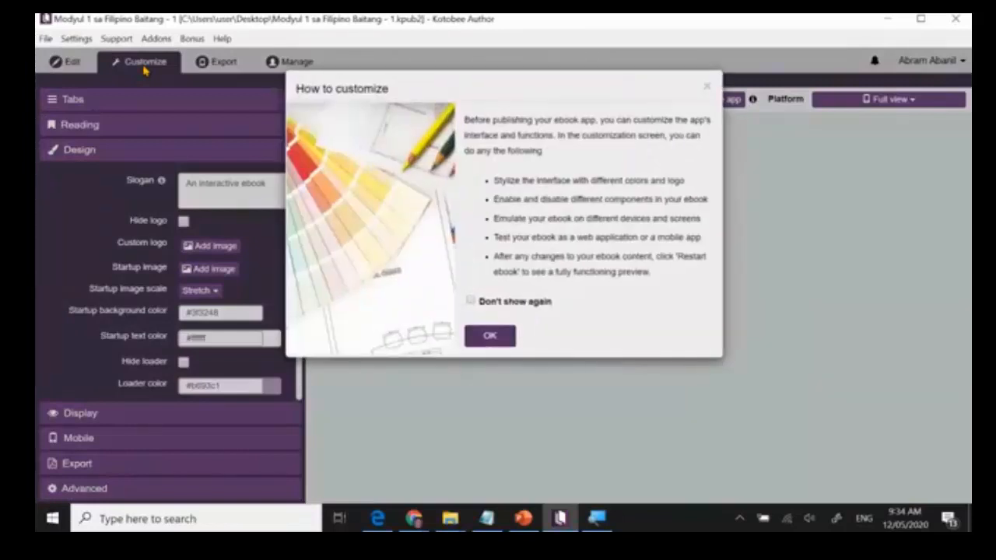
left_click(489, 336)
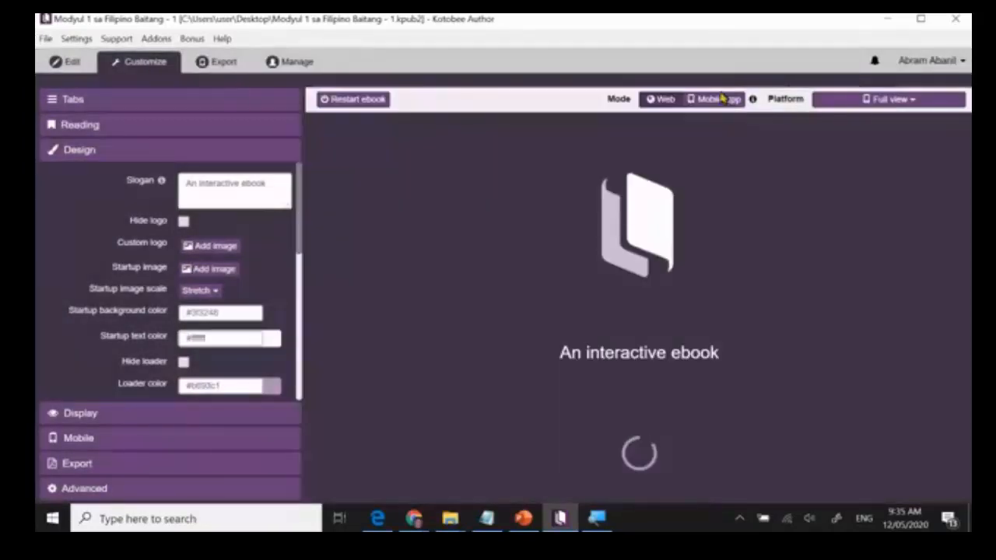
left_click(911, 101)
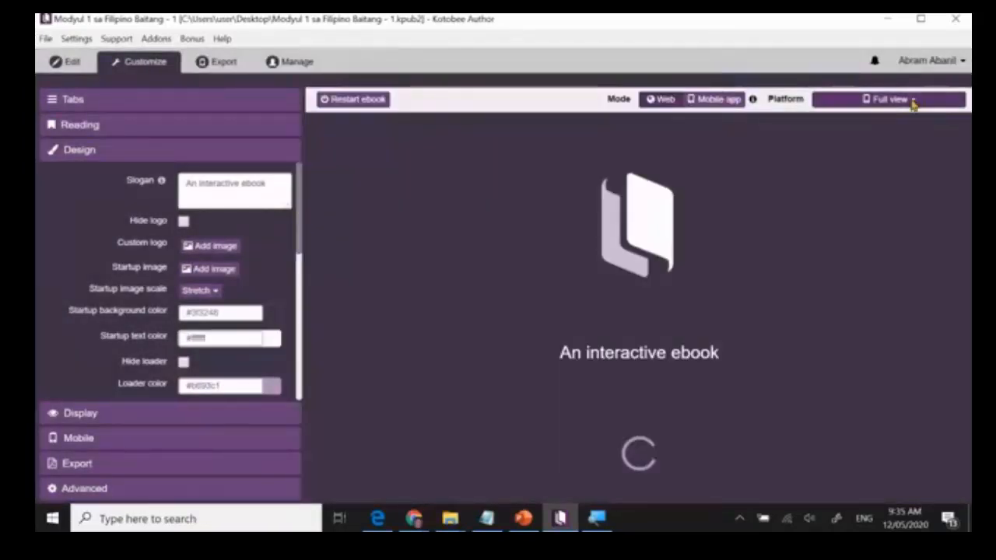
scroll(874, 251, "down", 3)
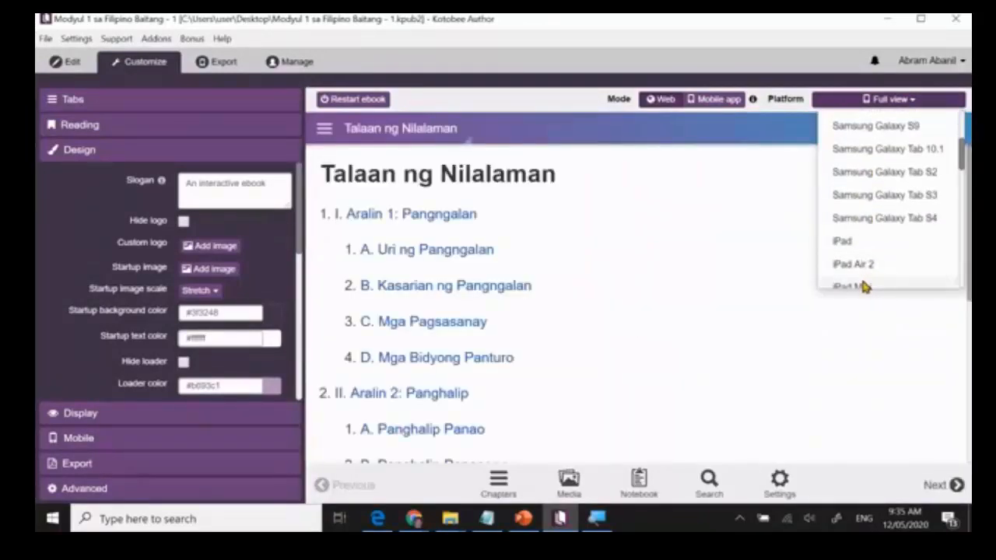
left_click(862, 287)
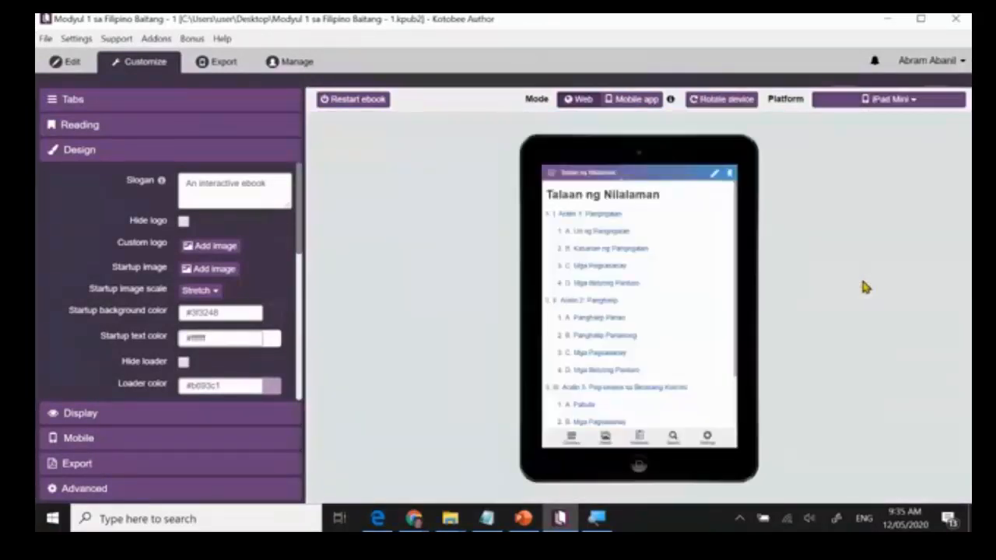
left_click(722, 99)
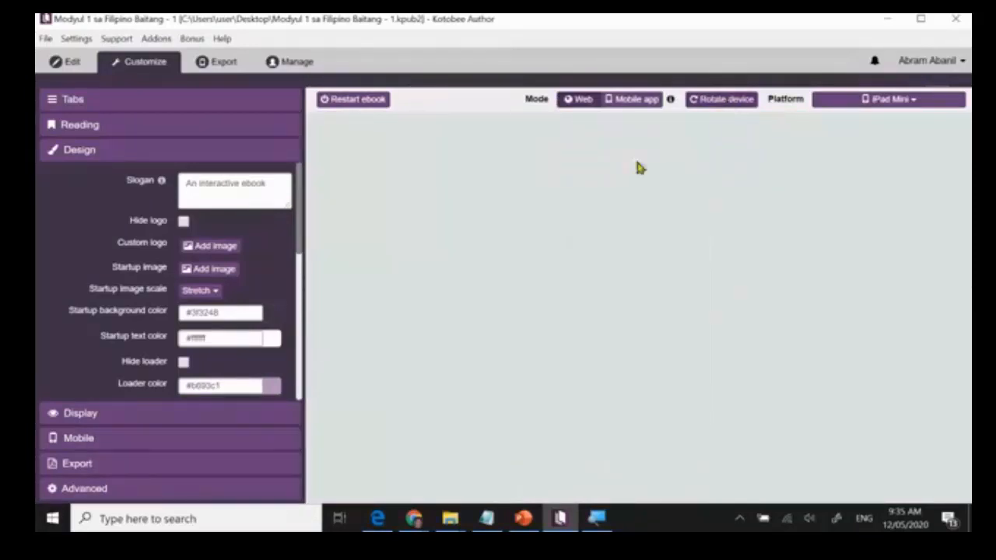
In the ebook preview, open C. Mga Pagsasanay under Aralin 1 and locate the inserted widget's icon below the questions.
scroll(606, 276, "down", 2)
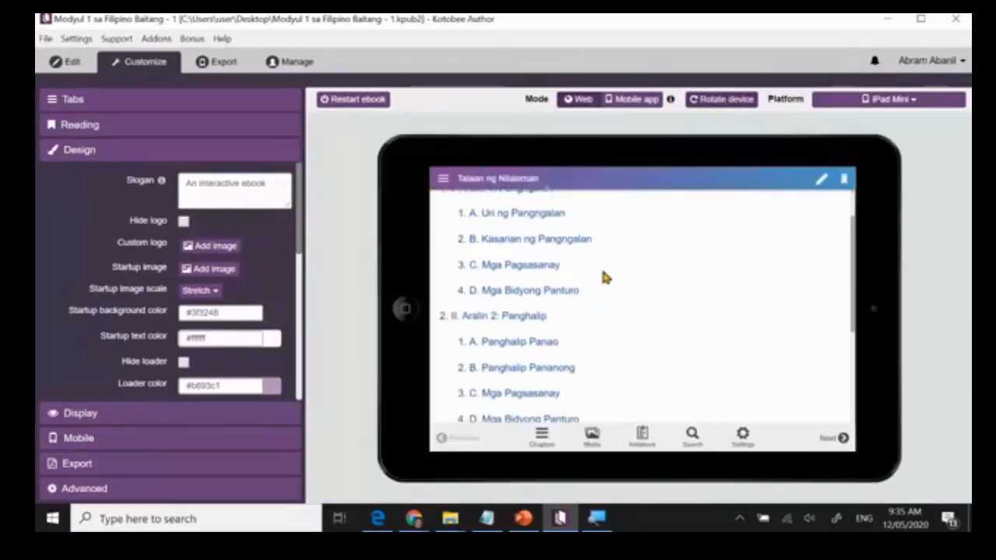
left_click(500, 266)
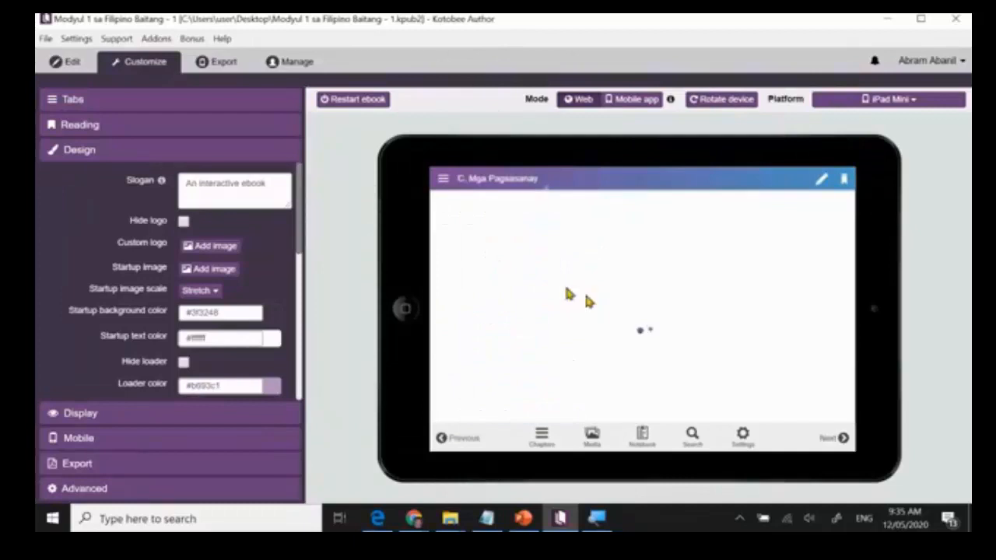
scroll(631, 325, "down", 5)
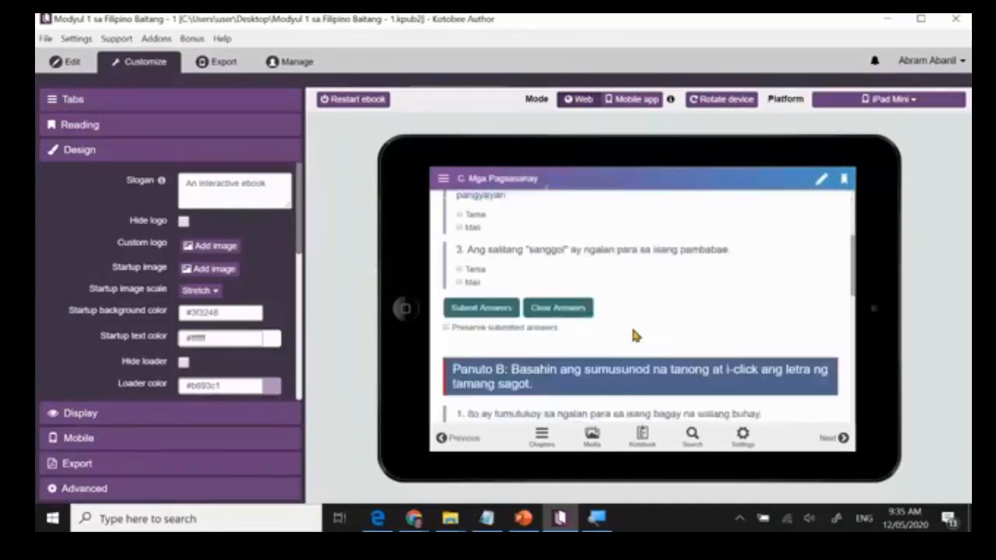
scroll(634, 337, "down", 10)
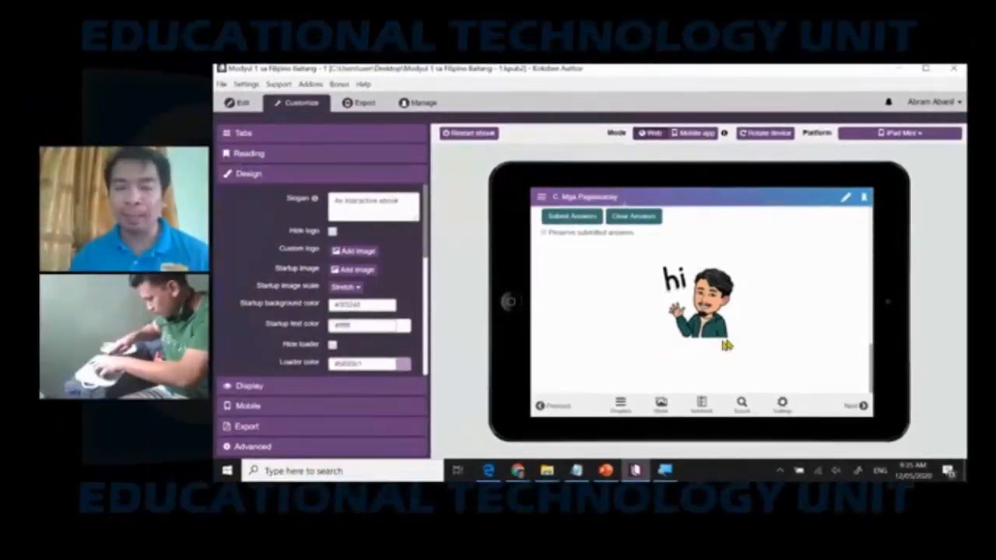
Open the inserted jigsaw widget in the ebook preview, test it by joining several puzzle pieces, and close the popup.
left_click(709, 313)
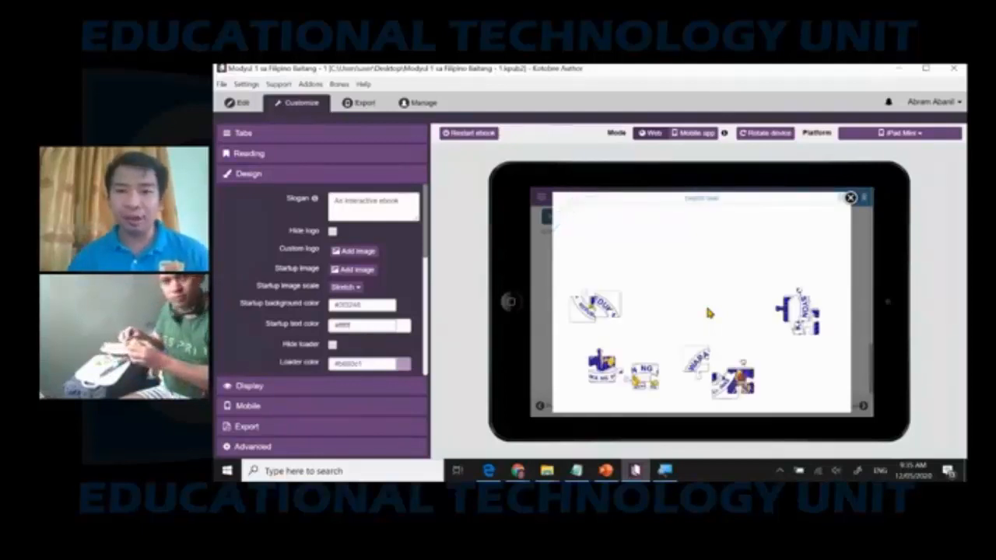
left_click_drag(595, 308, 700, 260)
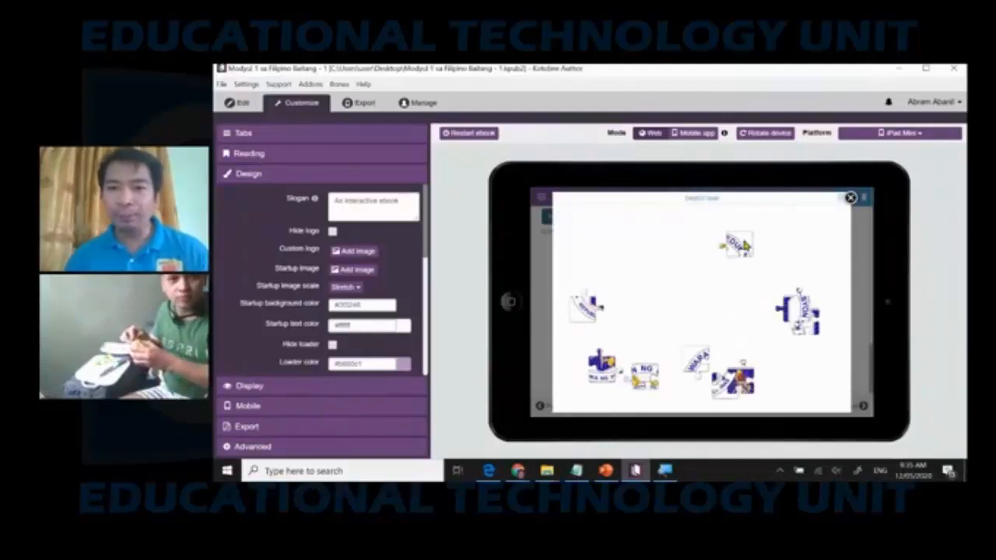
left_click_drag(792, 311, 728, 268)
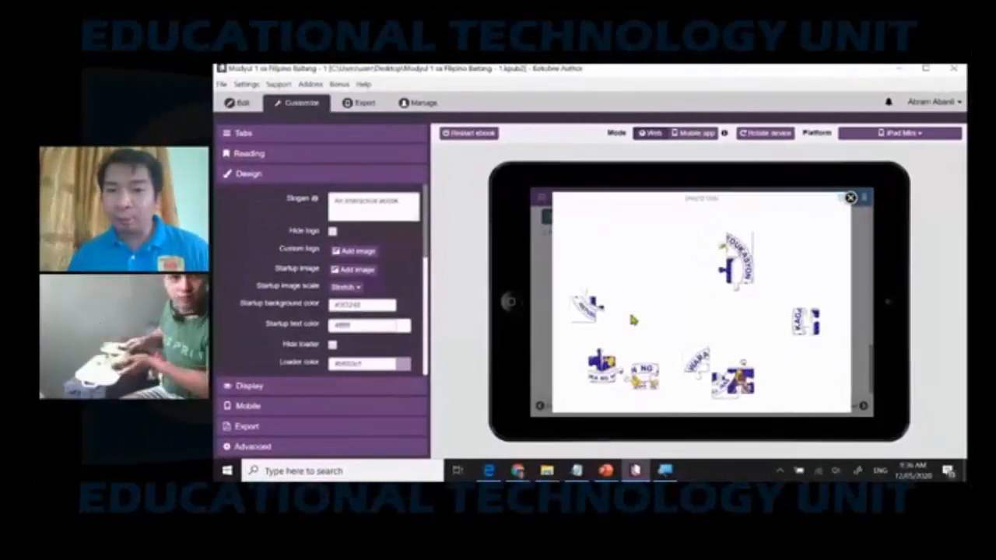
left_click_drag(806, 321, 674, 316)
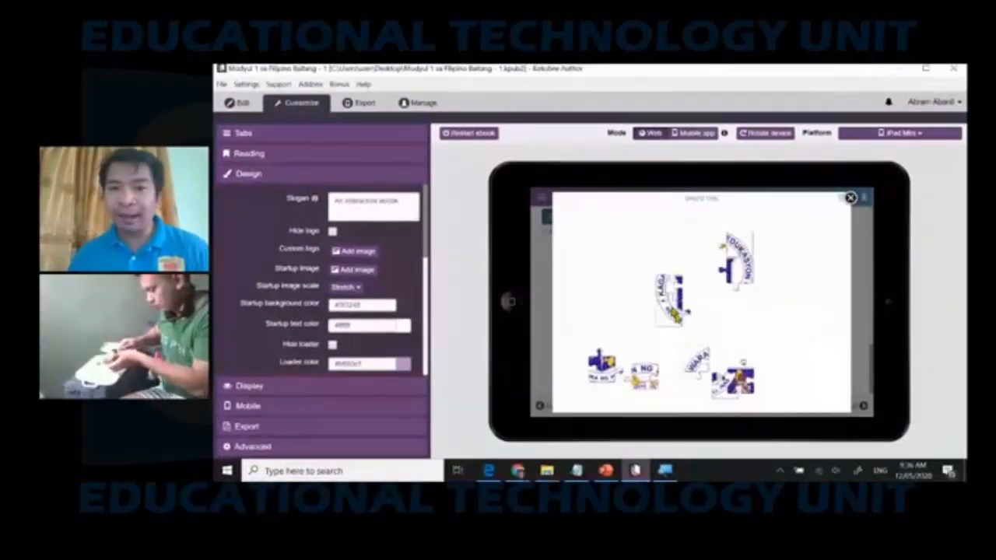
left_click_drag(696, 362, 684, 289)
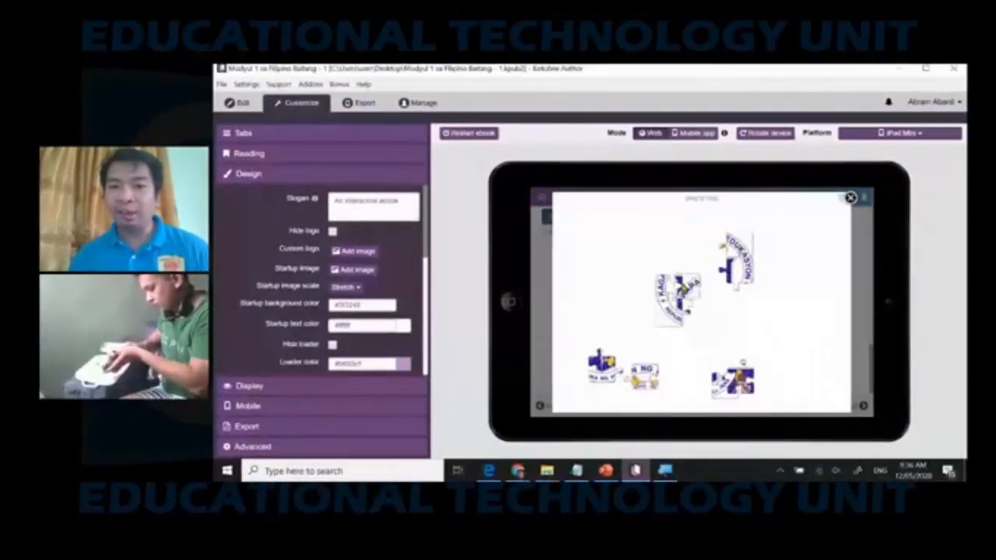
left_click(851, 197)
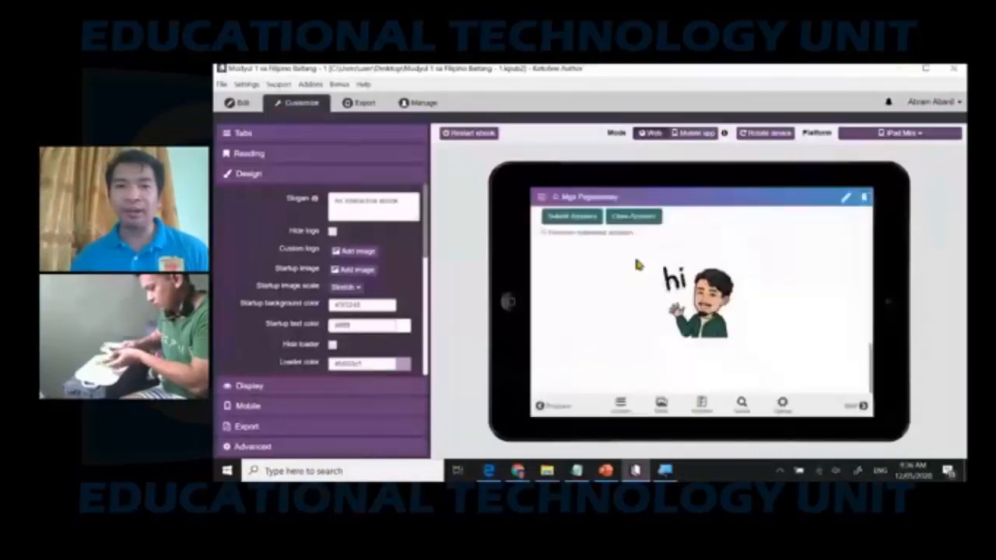
Return to editing the chapter and add the caption "Karagdagang Pagsasanay # 1" directly above the inserted widget.
left_click(236, 104)
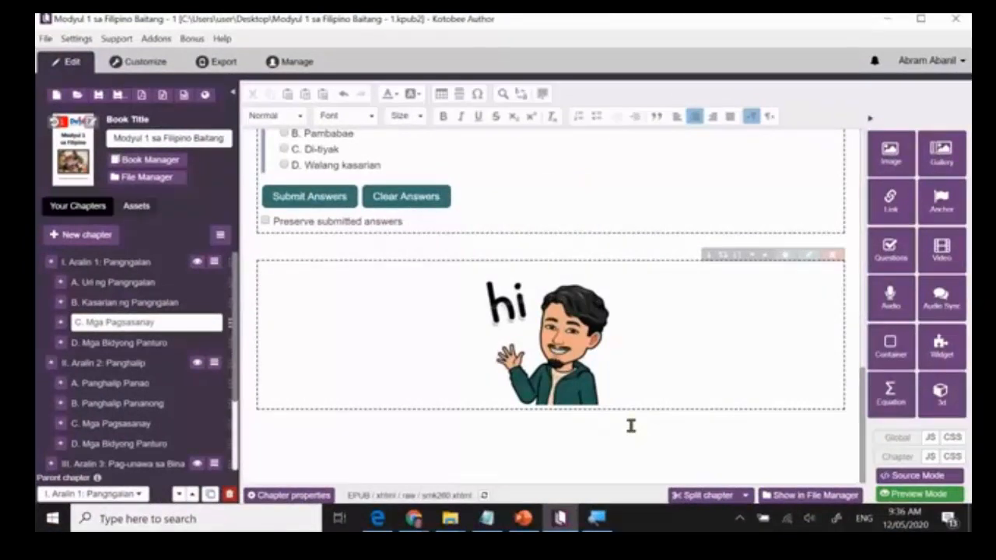
left_click(407, 247)
key("Return")
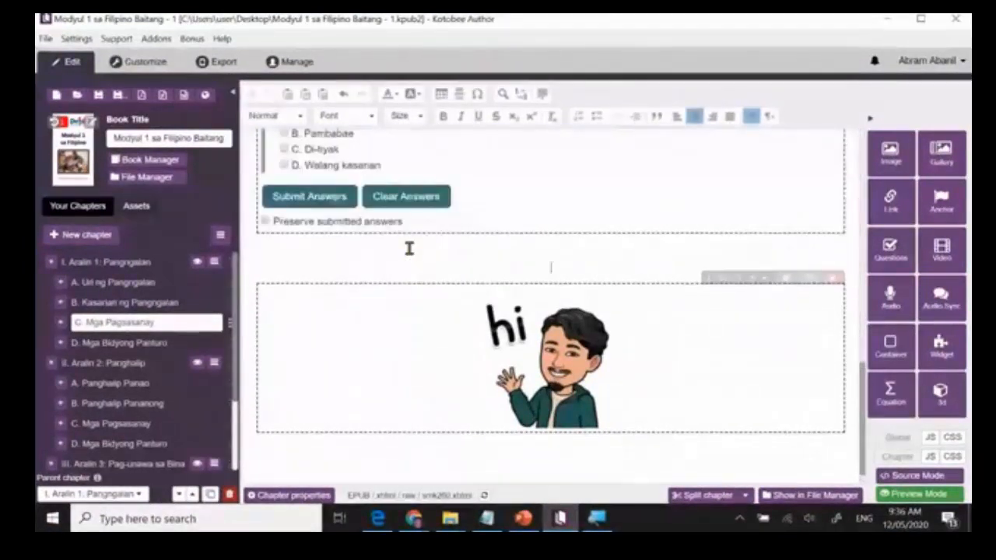
left_click(605, 309)
type("K")
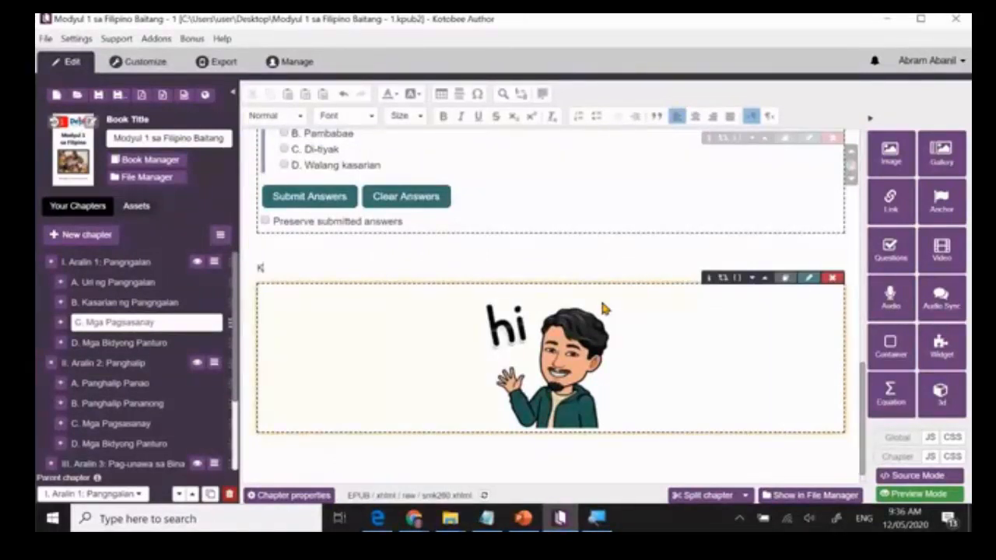
type("aragdagang Pags")
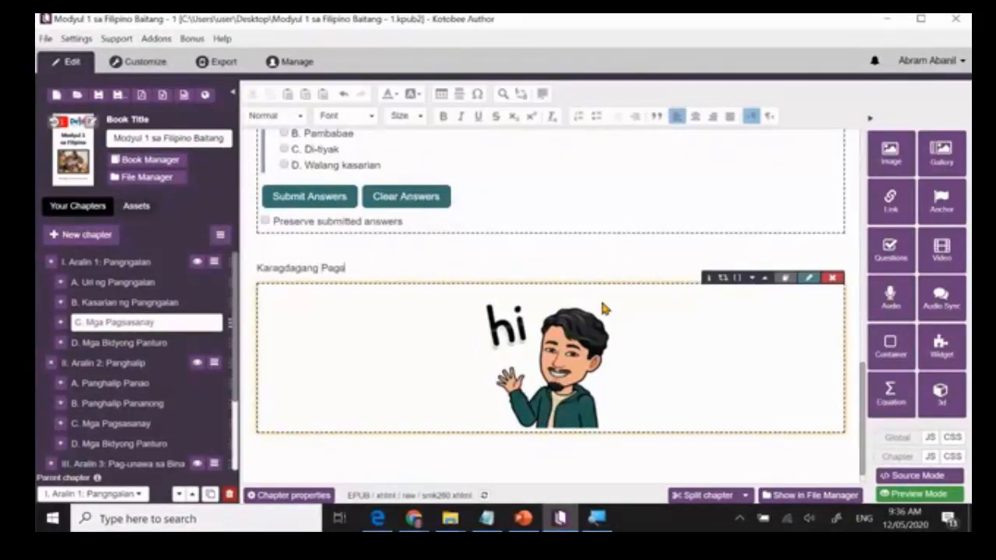
type("asanay # 1")
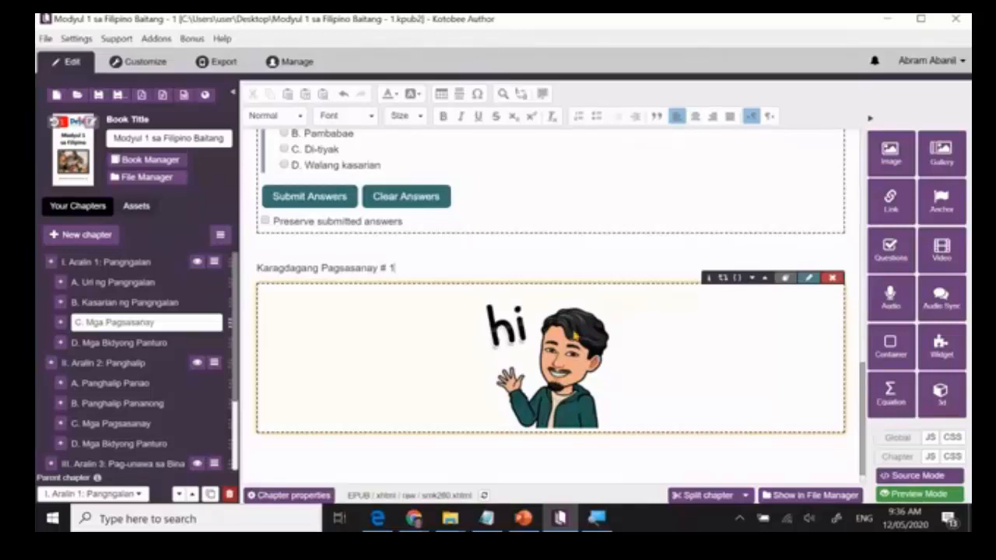
Add a left-aligned caption "Karagdagang Pagsasanay # 2" below the first widget.
left_click(465, 448)
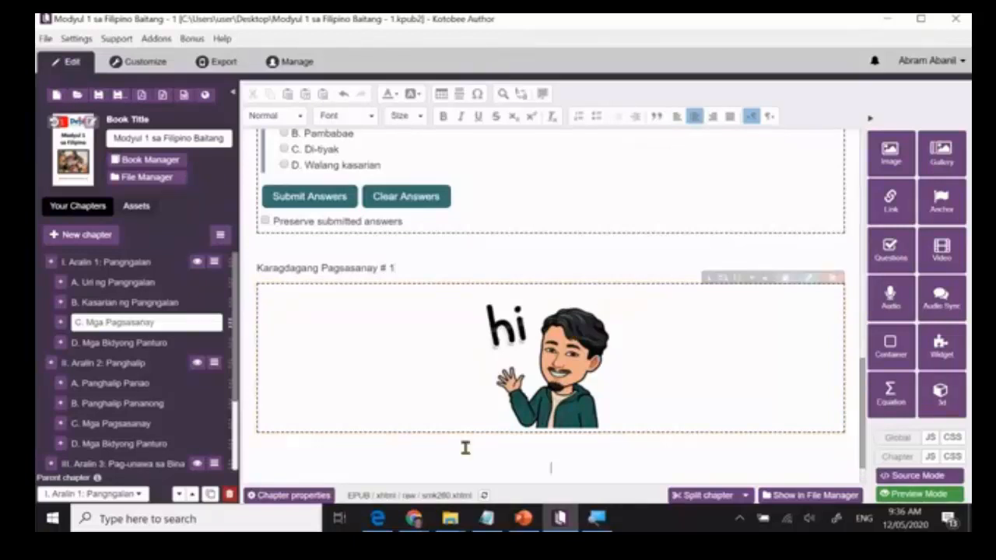
left_click(677, 117)
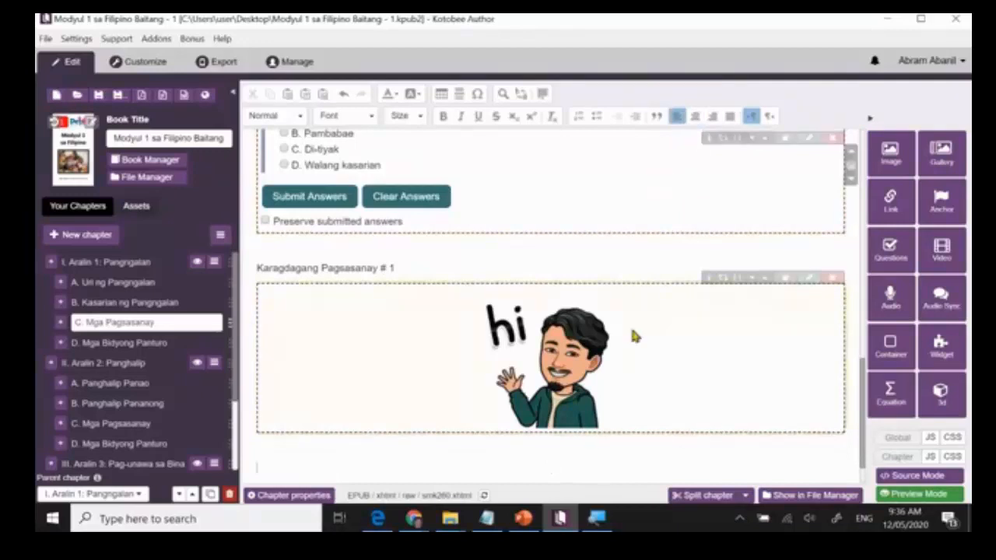
type("Karagdagang")
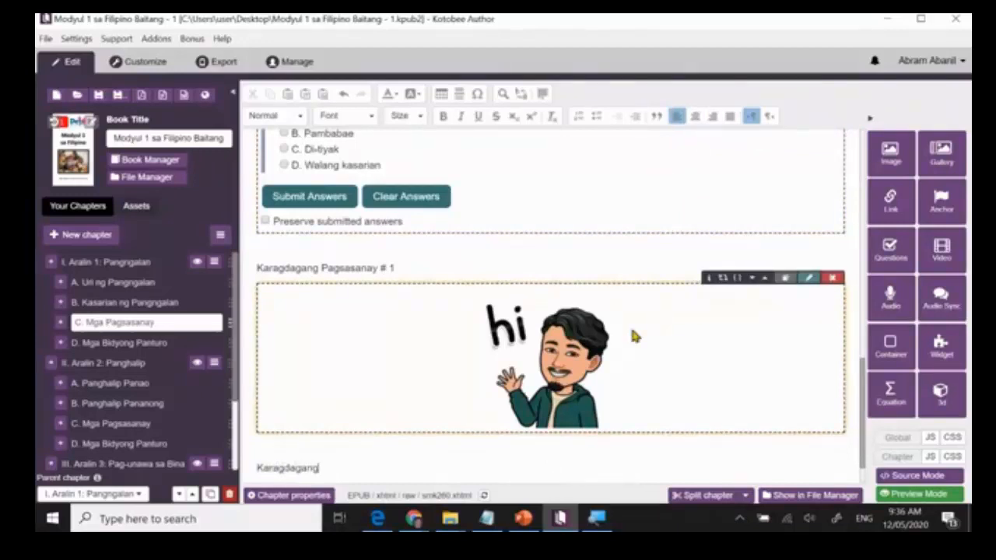
type(" Pagsasanay # 2")
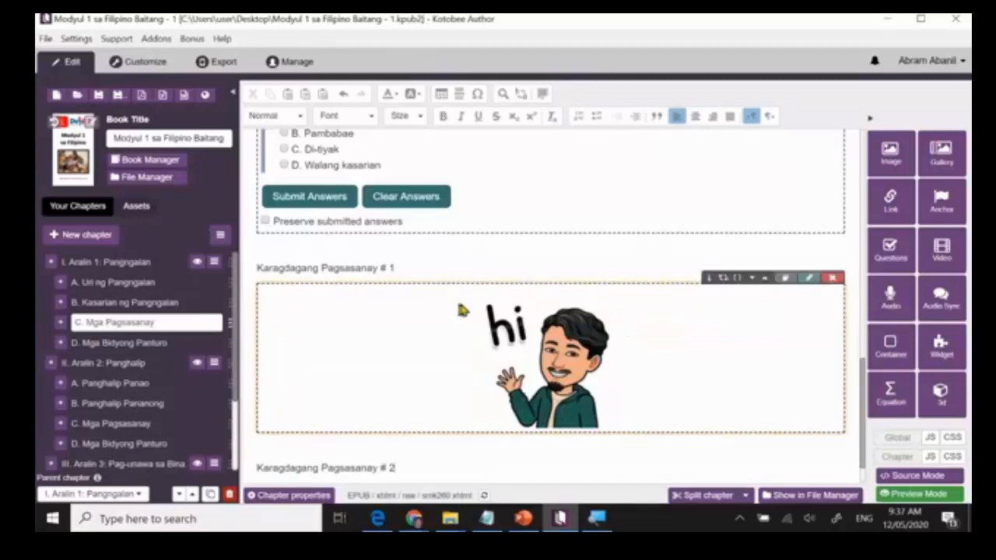
Review the Panuto A and Panuto B question sets and the supplementary exercise captions in the Mga Pagsasanay chapter.
scroll(484, 352, "down", 1)
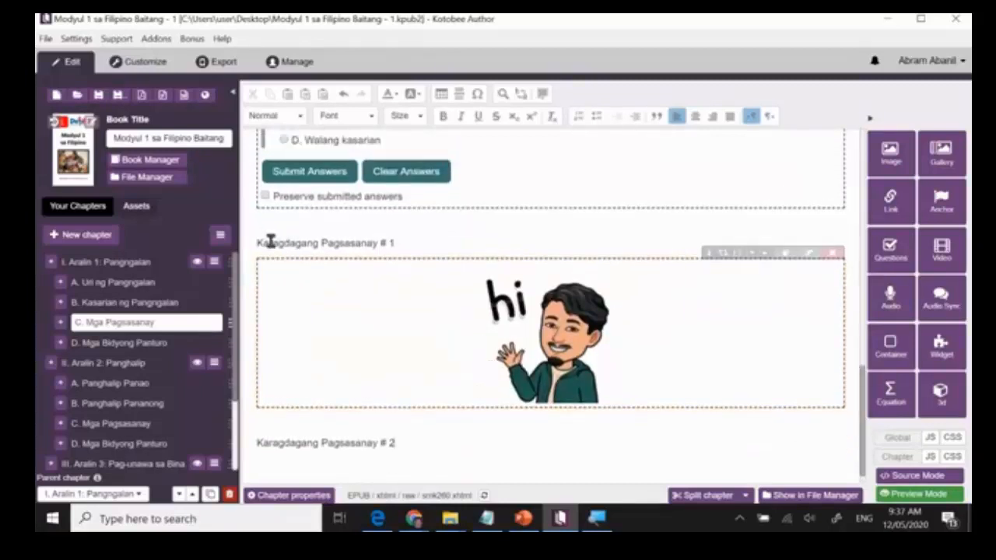
scroll(402, 262, "up", 8)
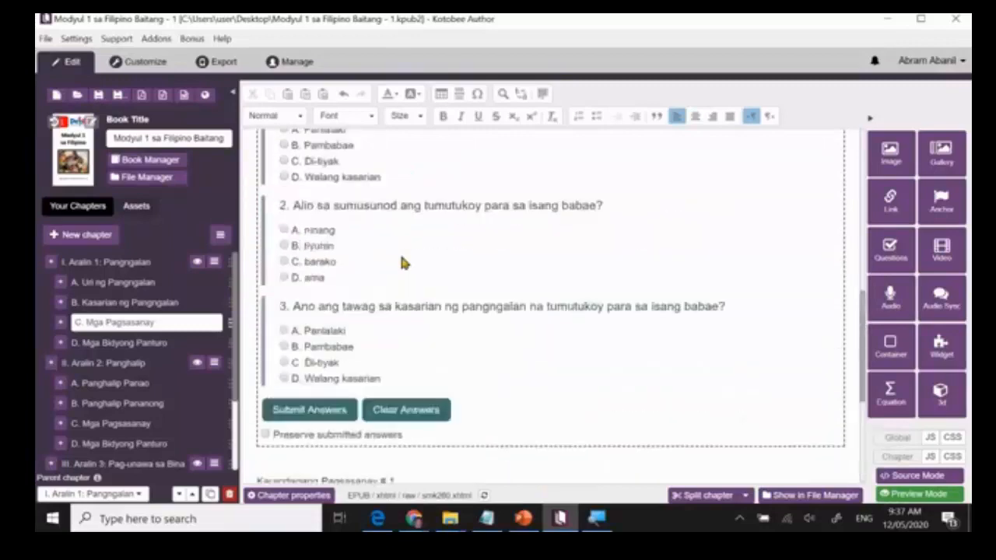
scroll(474, 222, "up", 5)
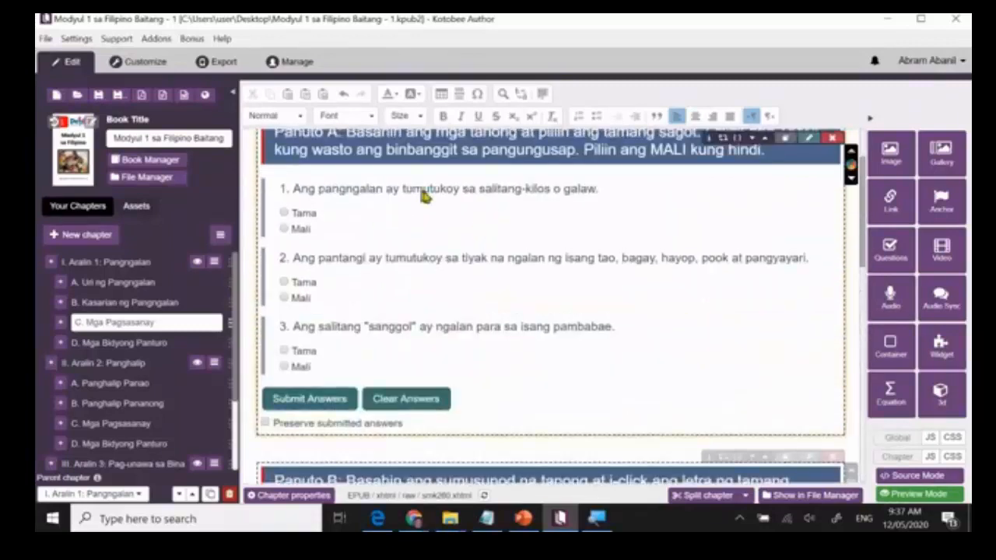
scroll(456, 220, "up", 2)
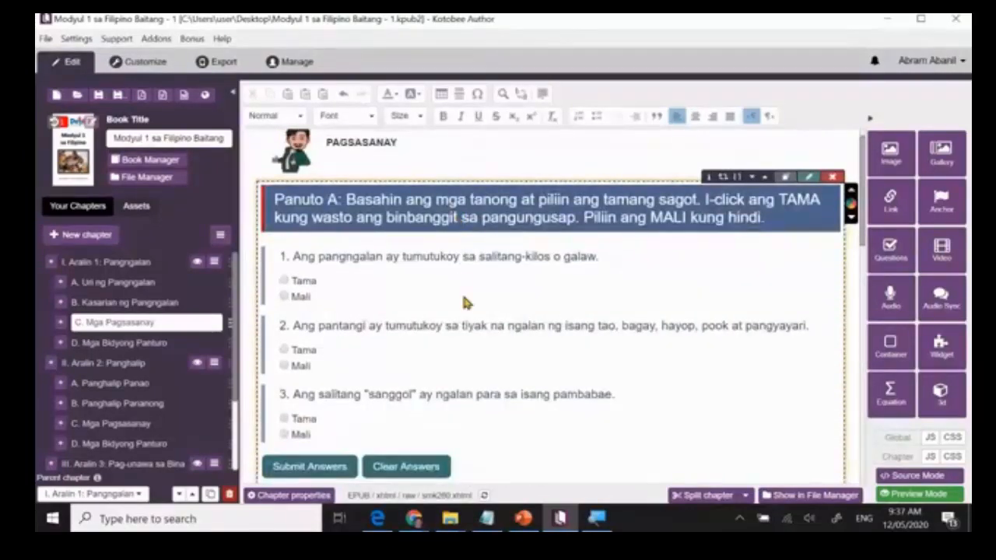
scroll(463, 300, "down", 3)
scroll(464, 302, "down", 3)
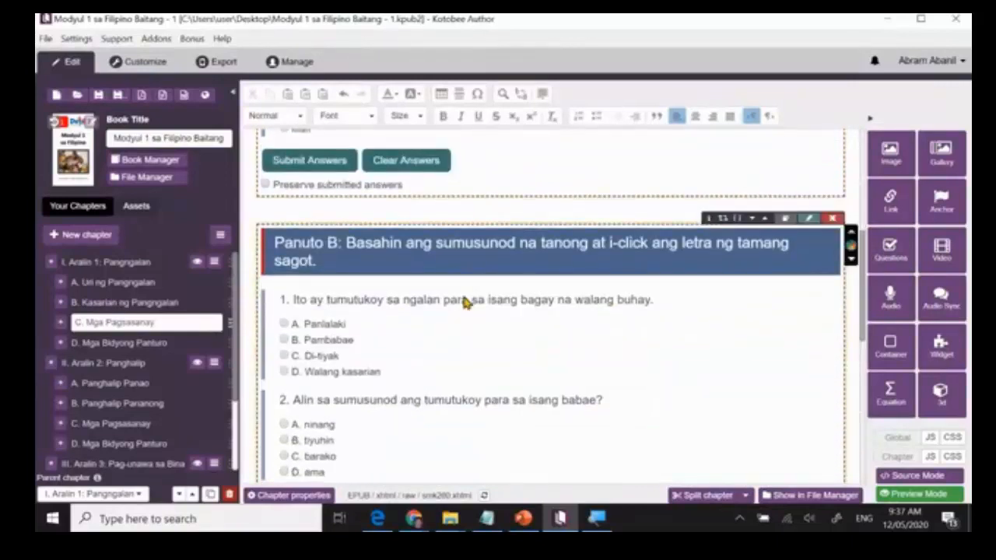
scroll(464, 303, "down", 2)
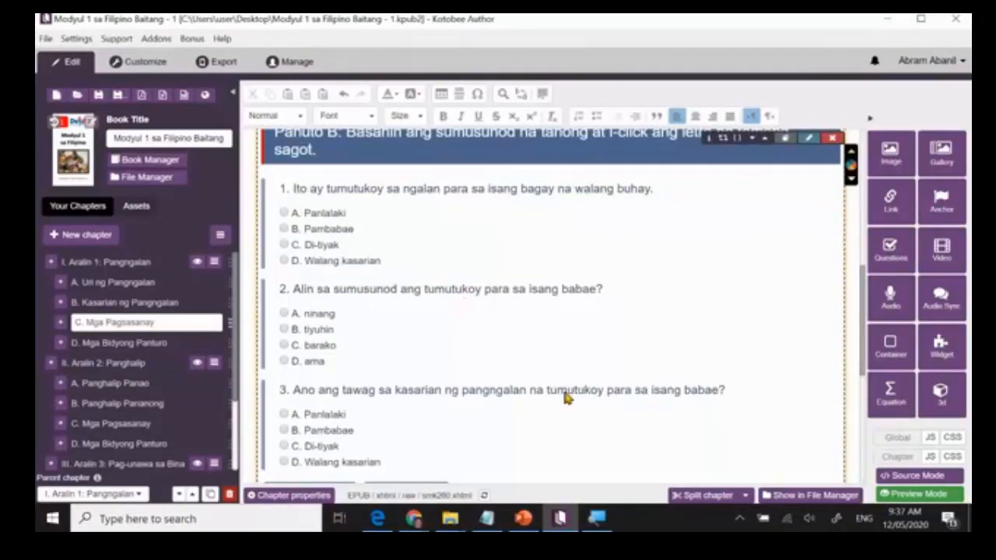
scroll(565, 397, "down", 3)
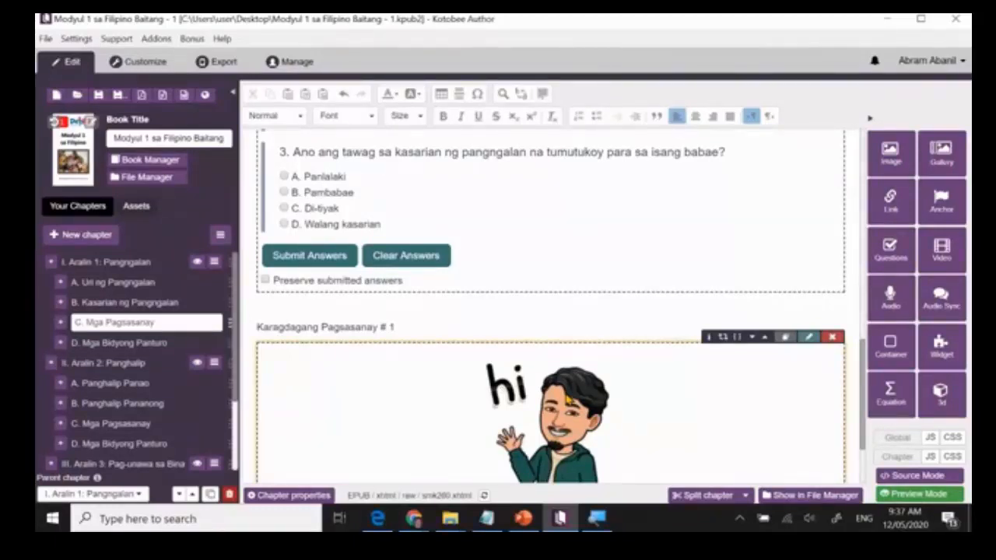
scroll(548, 420, "down", 1)
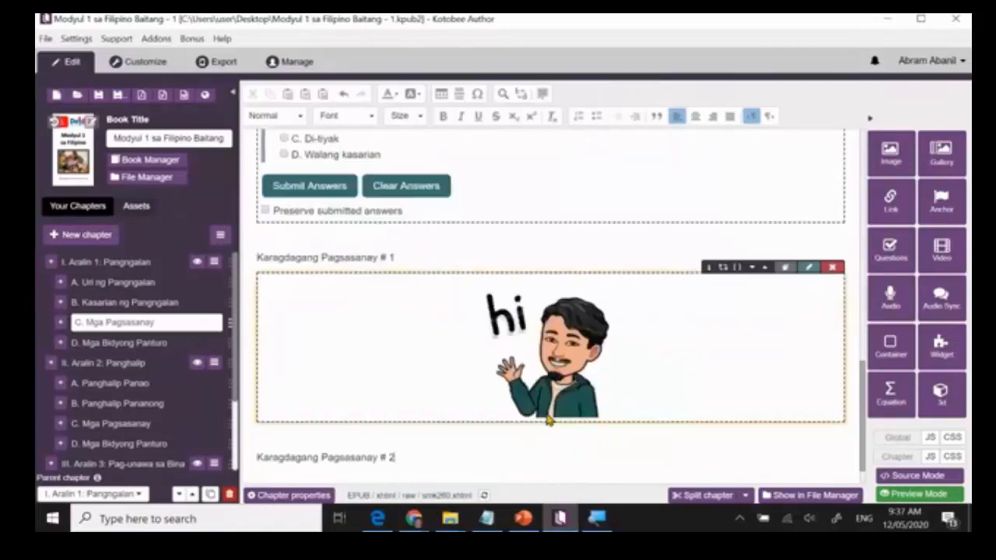
Insert the Jigsaw Puzzle.wdgt widget from a widget zip in Downloads as a centred popup widget below the Karagdagang Pagsasanay # 2 caption.
scroll(428, 427, "down", 1)
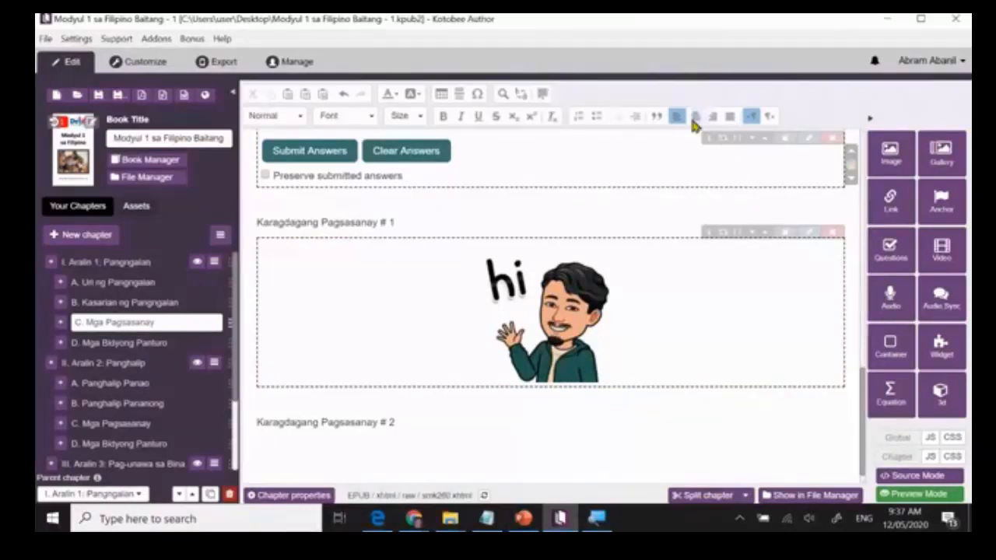
left_click(694, 118)
scroll(691, 156, "down", 1)
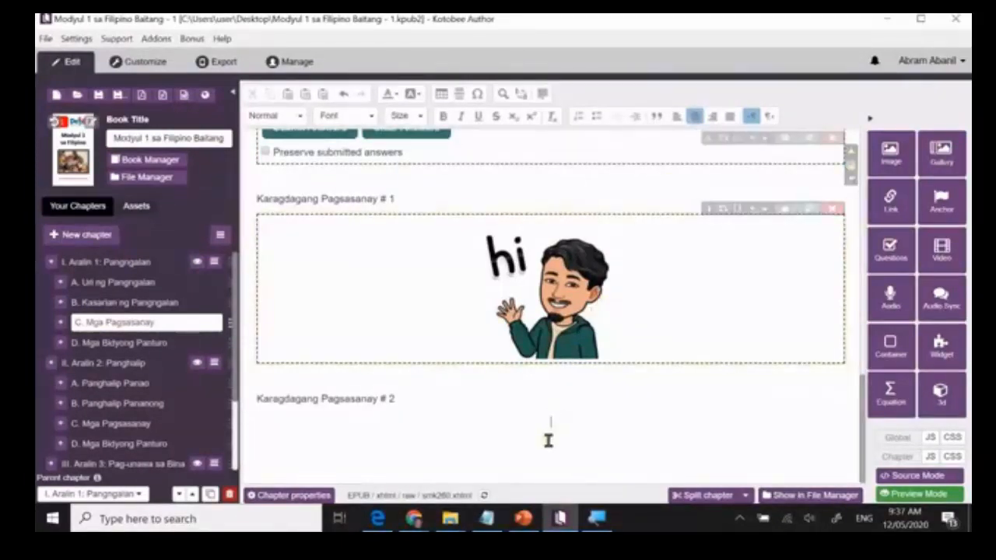
left_click(941, 349)
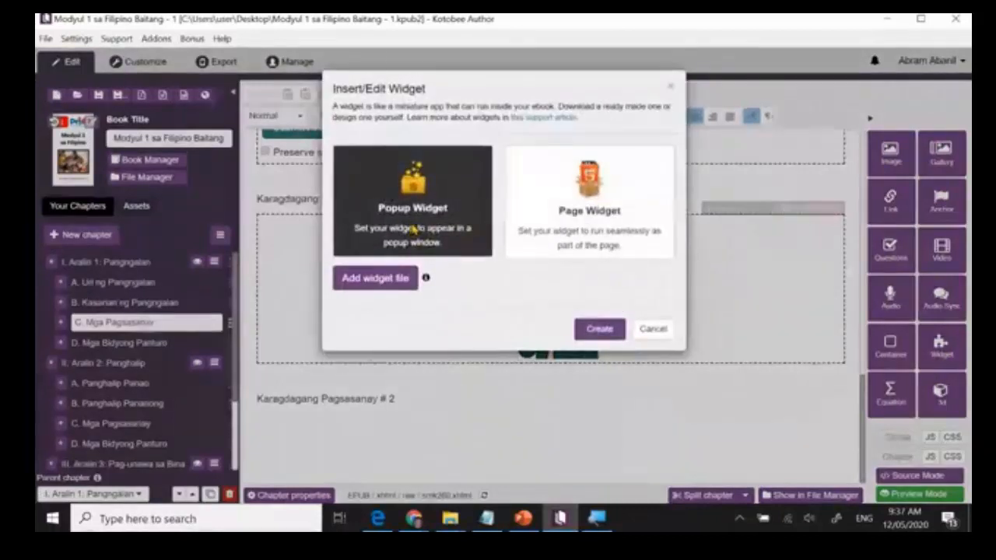
left_click(383, 288)
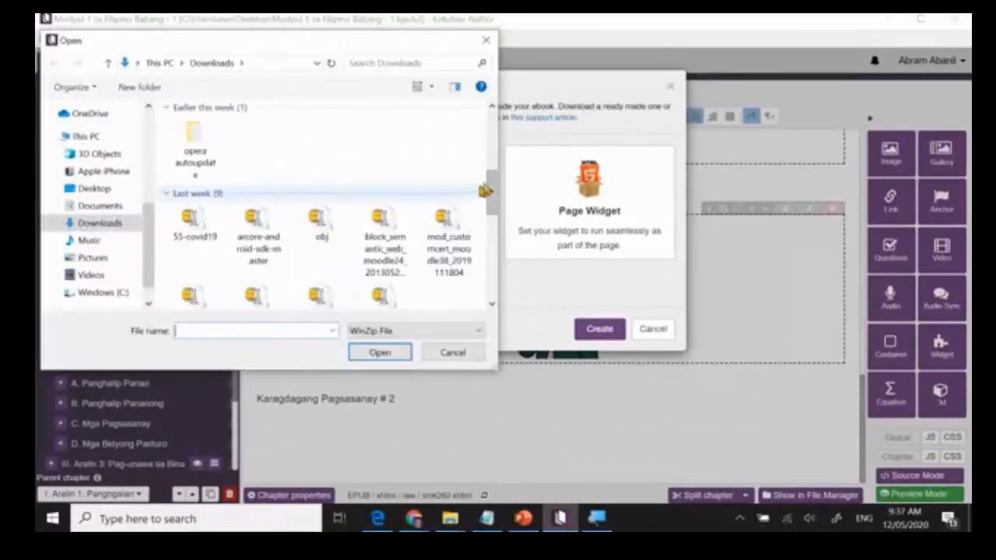
left_click_drag(493, 184, 490, 224)
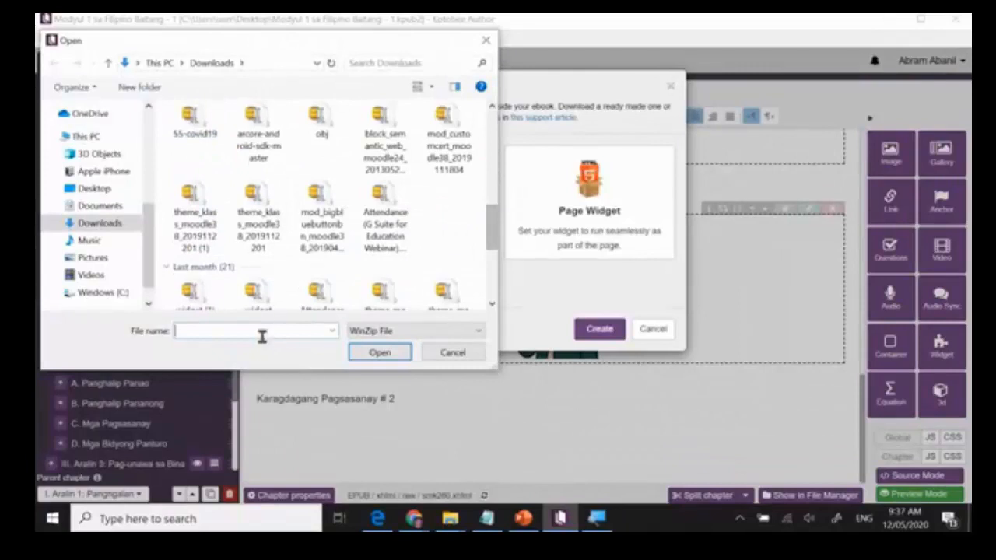
type("wid")
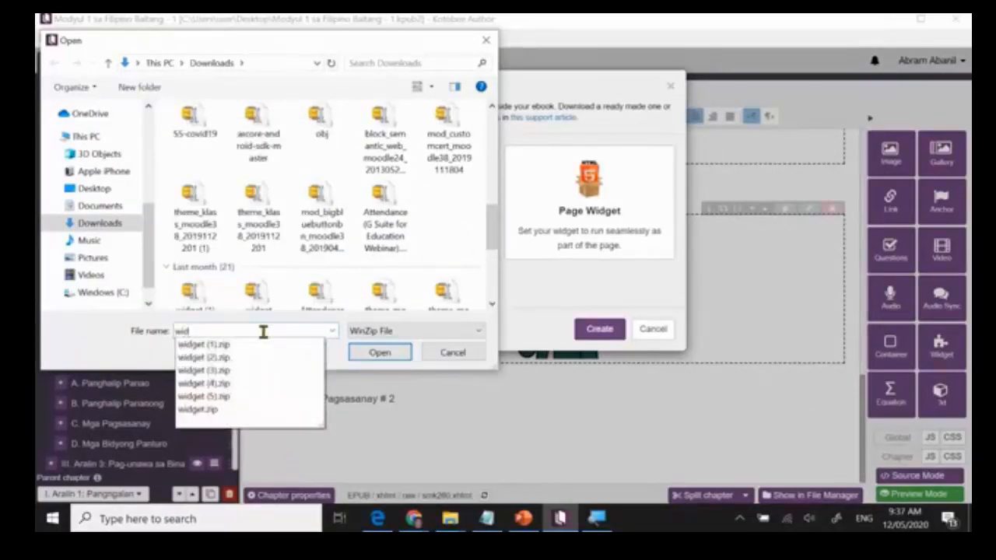
key("Down")
key("Return")
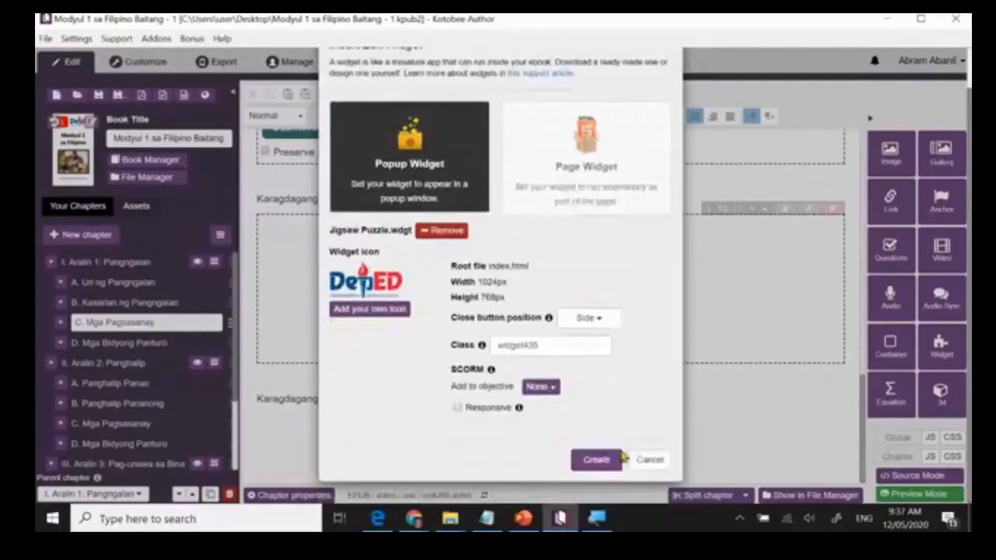
left_click(601, 464)
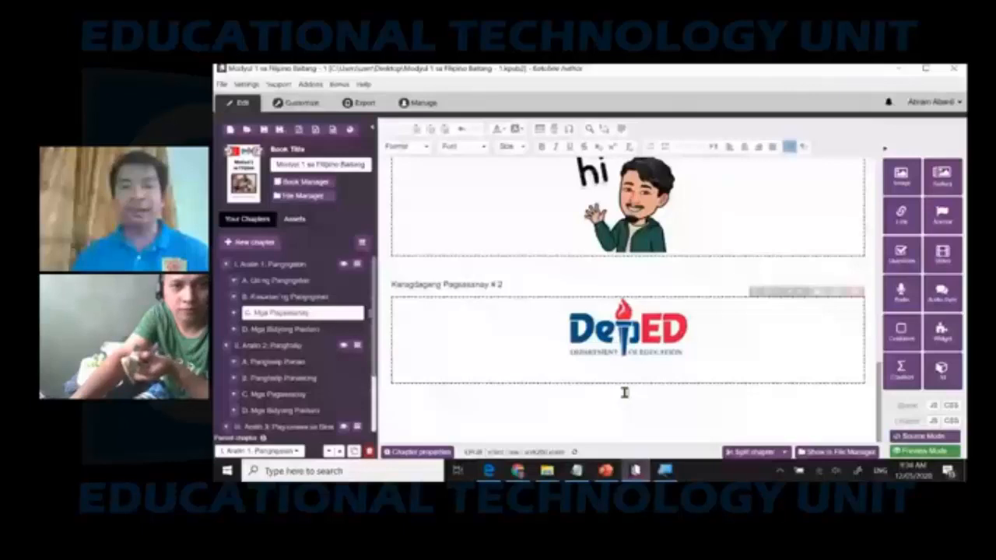
Add a left-aligned caption "Karagdagang Pagsasanay # 3" below the DepED widget and start inserting another widget.
left_click(625, 393)
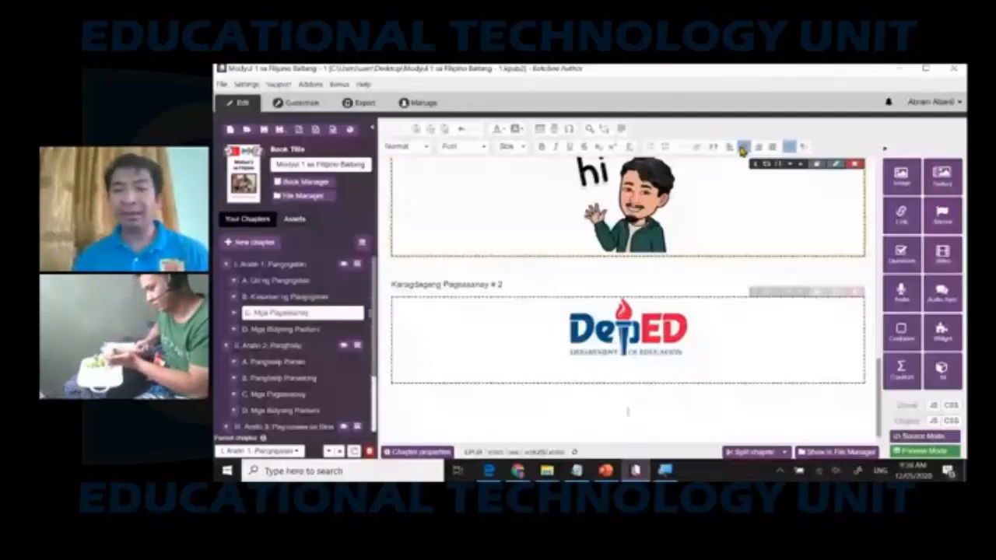
left_click(730, 147)
type("Karagdagang Pagsasanay # 3")
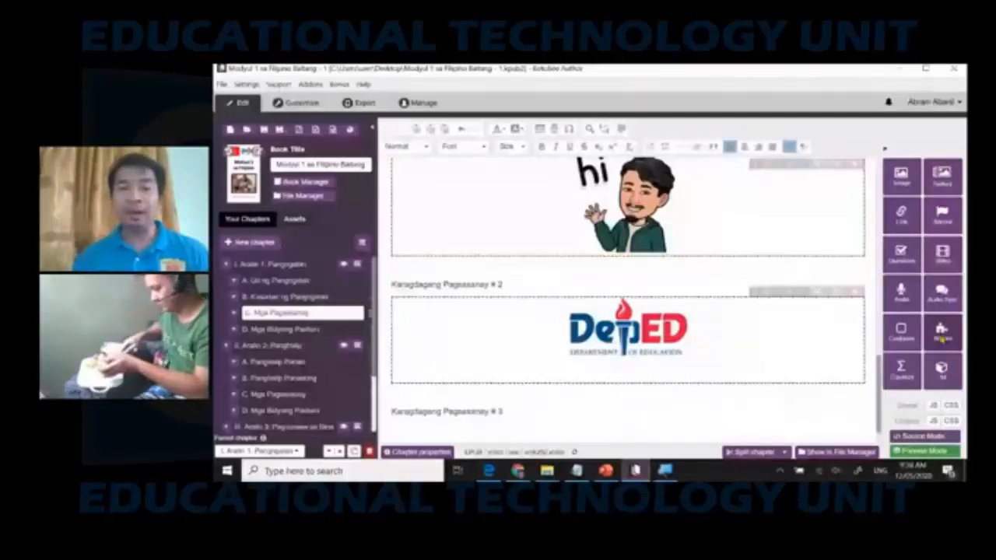
left_click(942, 333)
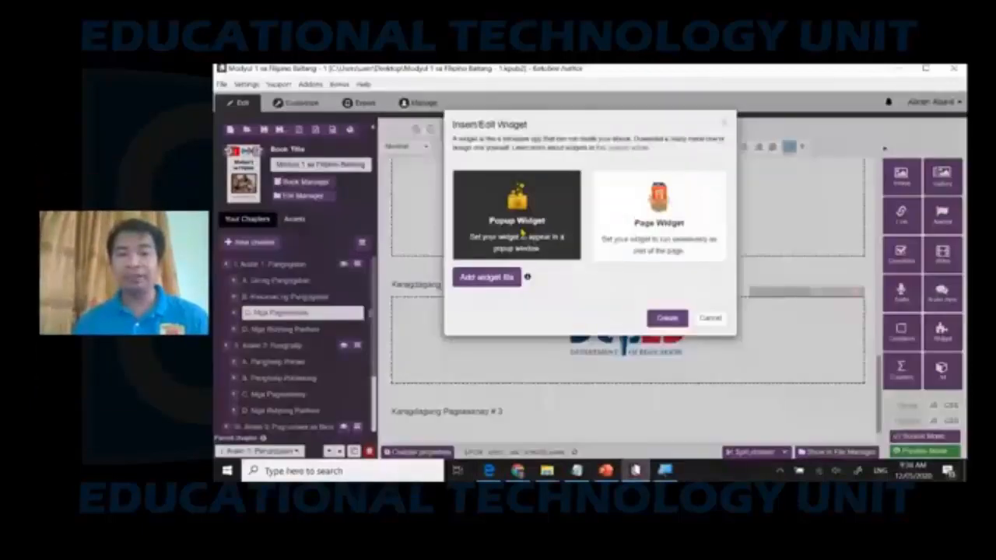
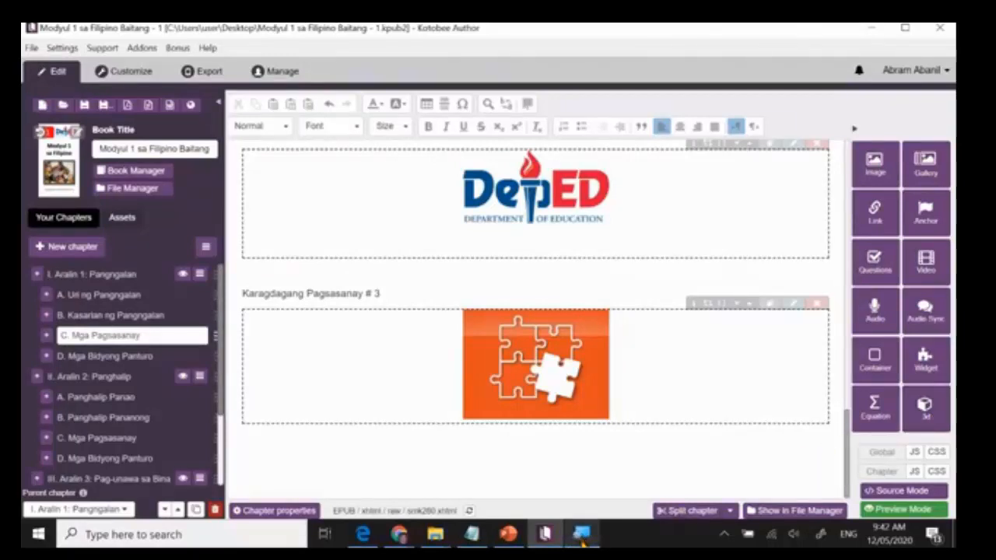
left_click(576, 502)
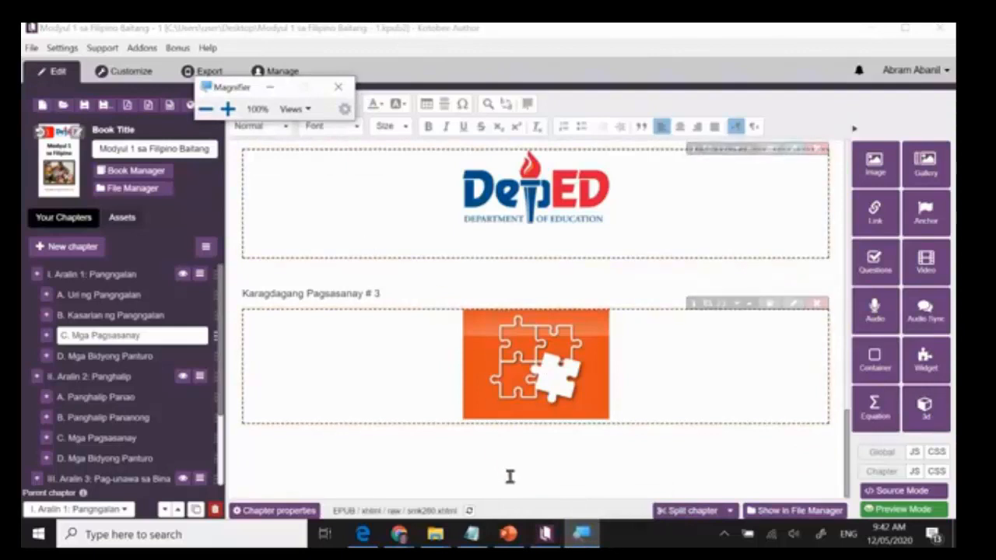
left_click(270, 86)
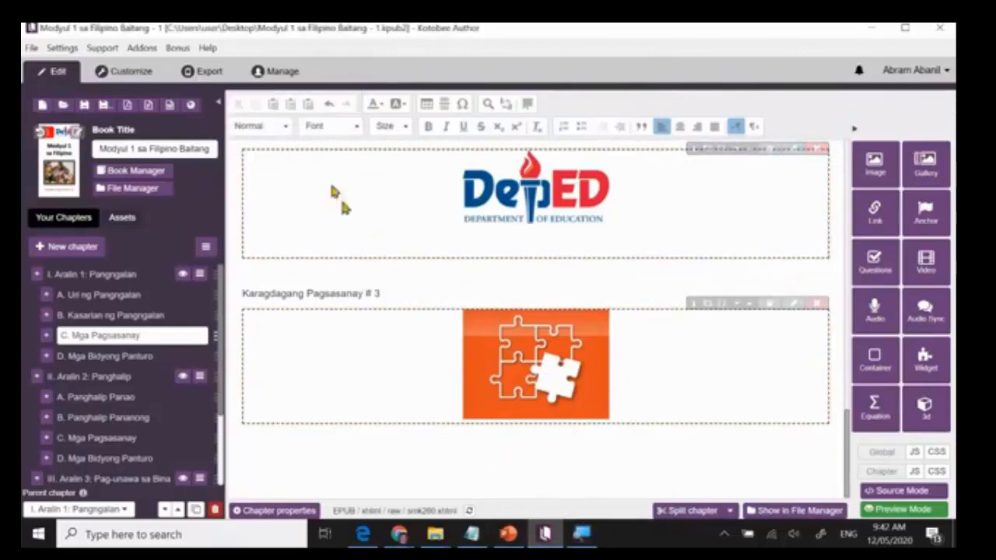
left_click(471, 535)
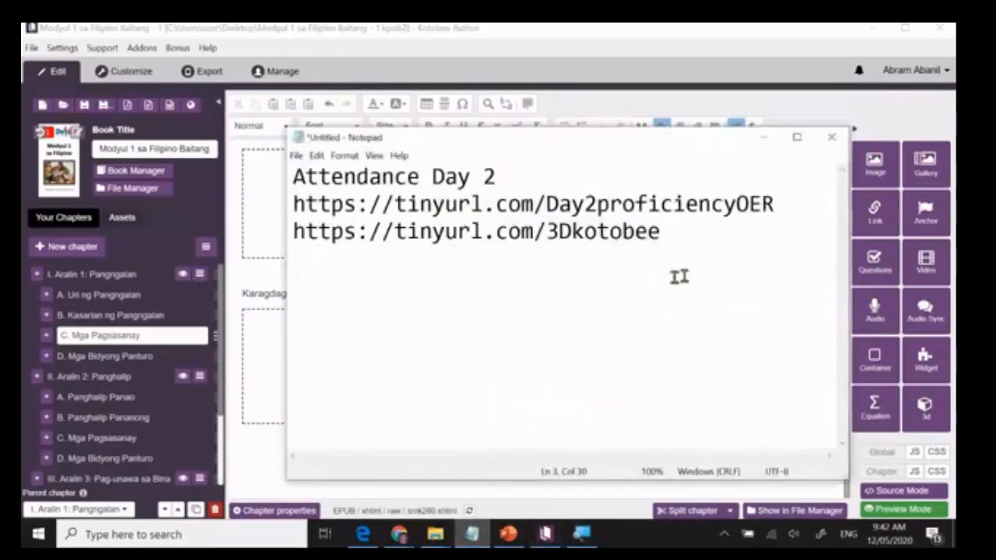
left_click_drag(775, 206, 295, 160)
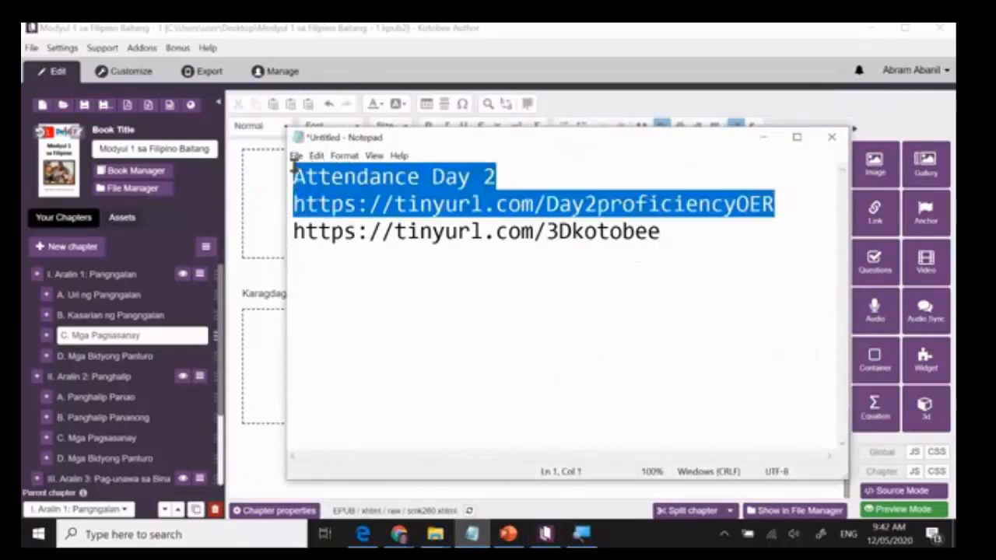
key("Delete")
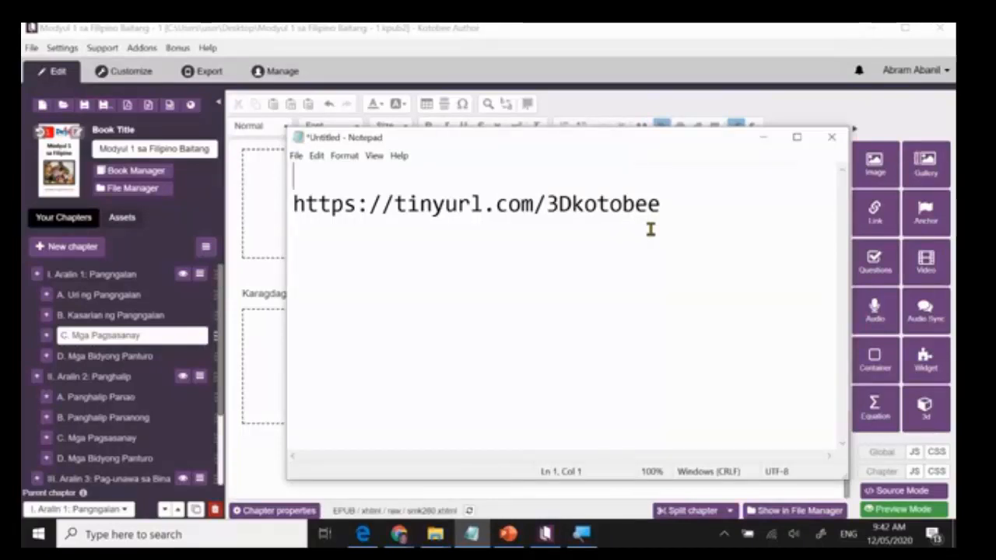
left_click_drag(667, 206, 285, 205)
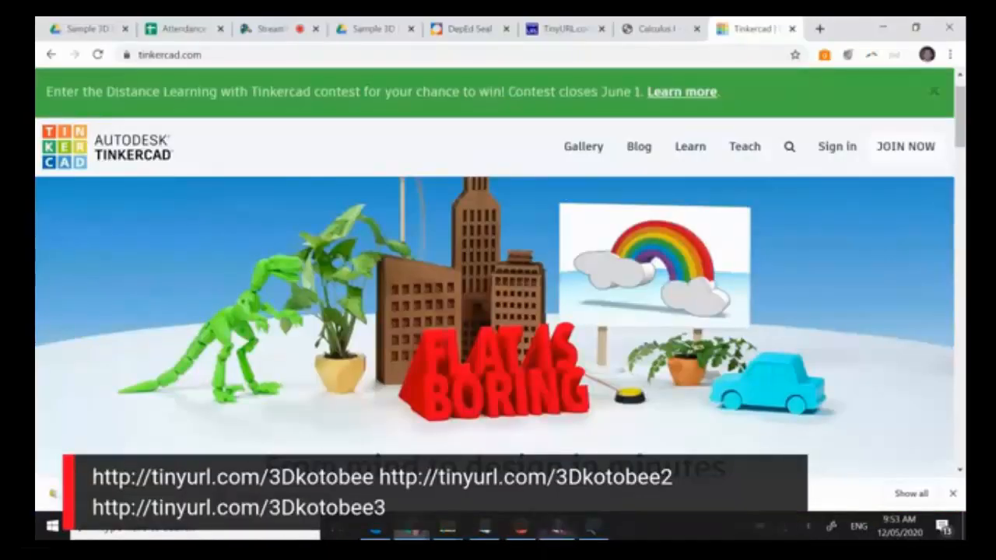
Switch to the Sample 3D for Kotobee folder in Google Drive and close its sharing settings.
left_click(560, 531)
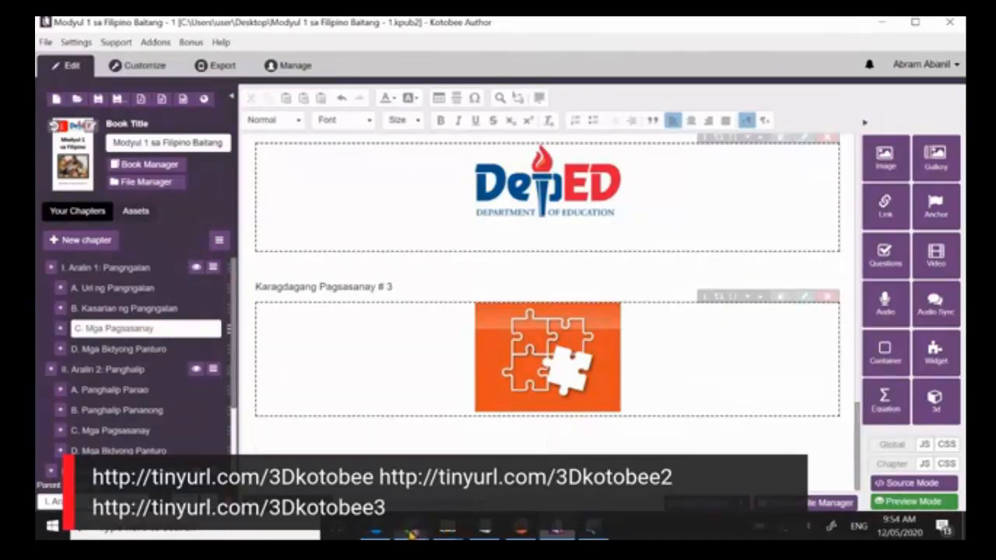
mouse_move(410, 535)
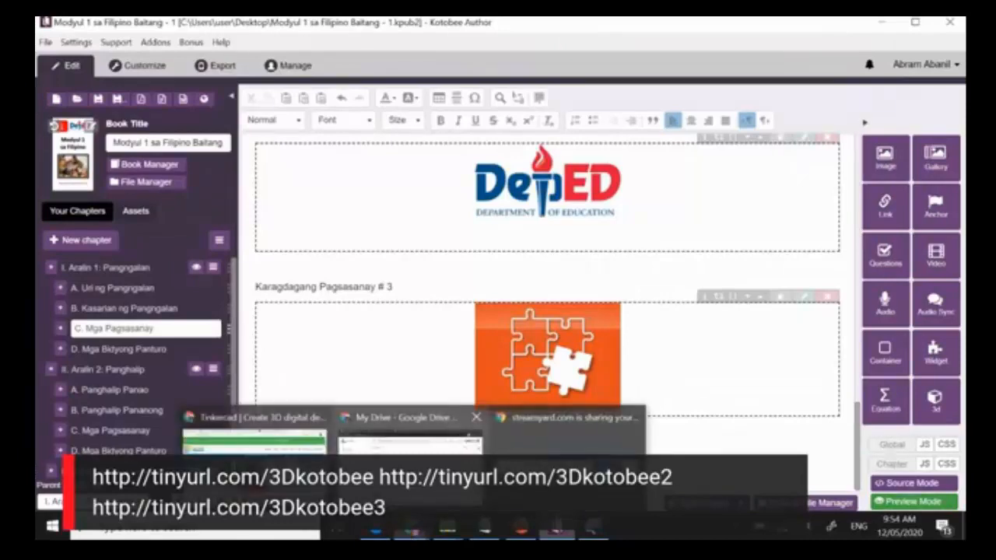
left_click(253, 432)
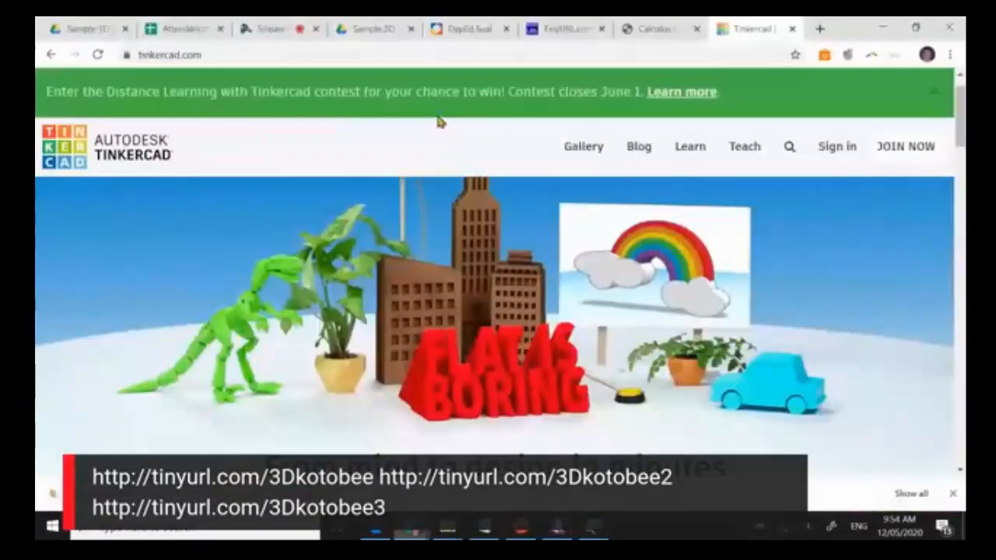
left_click(383, 29)
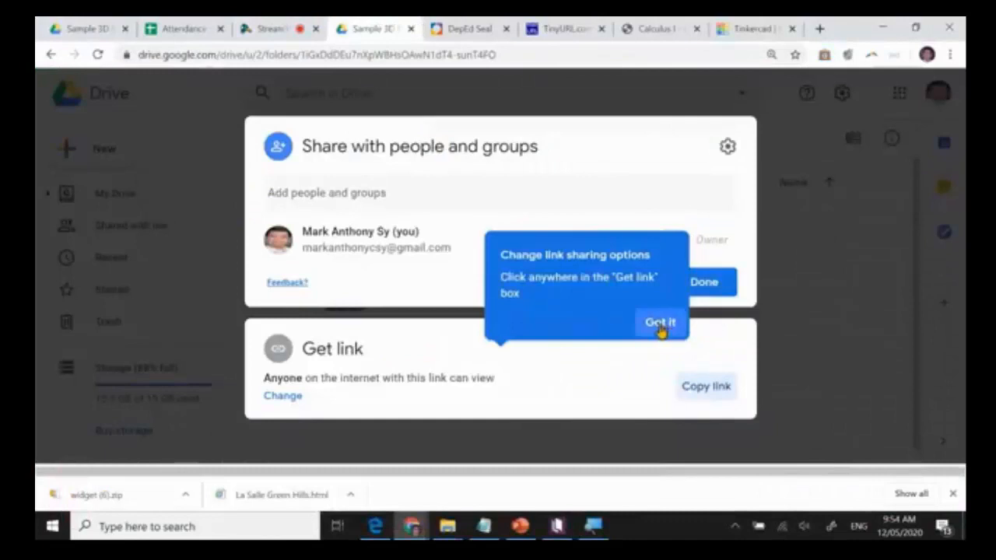
left_click(659, 323)
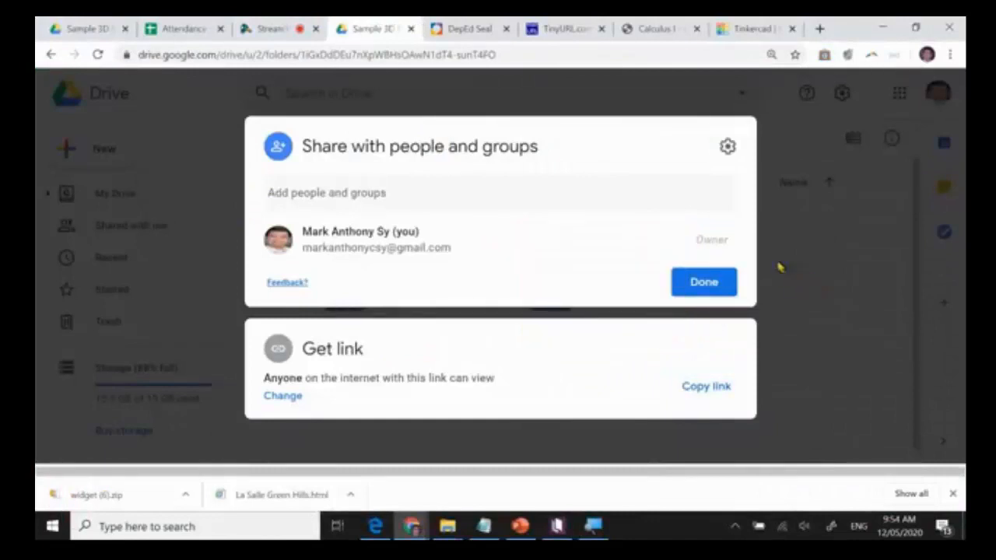
left_click(678, 283)
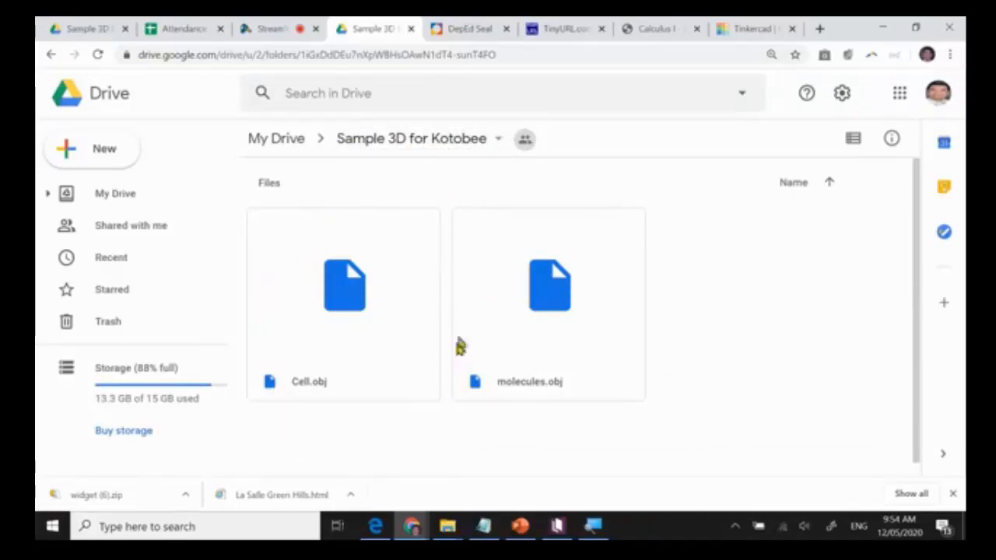
Check the link sharing settings of the Sample 3D for Kotobee folder and return to Kotobee Author.
left_click(436, 143)
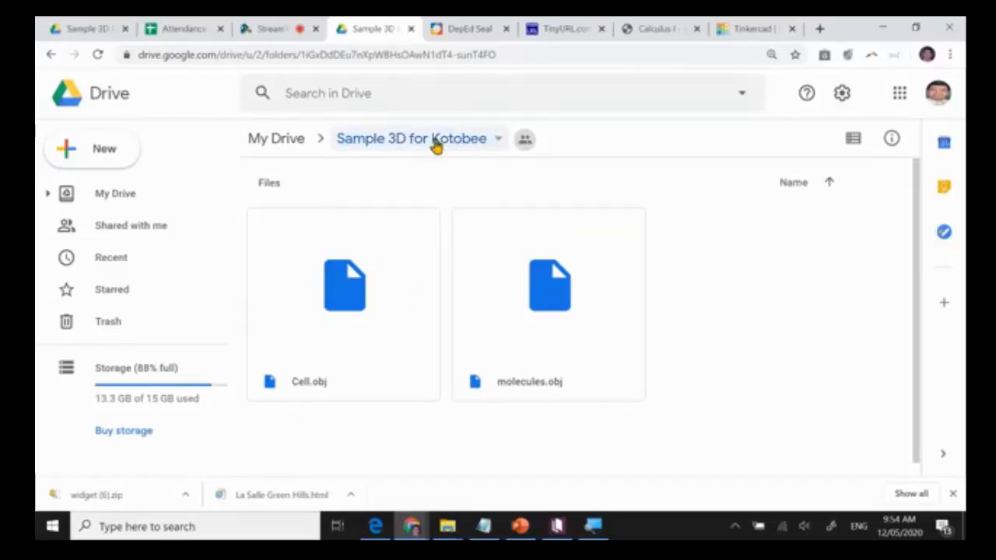
left_click(428, 243)
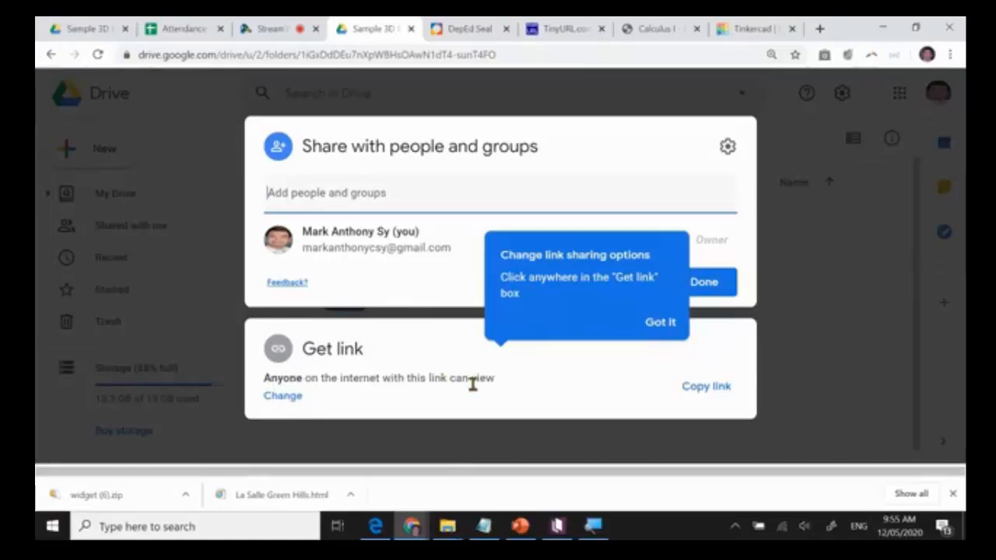
left_click(659, 323)
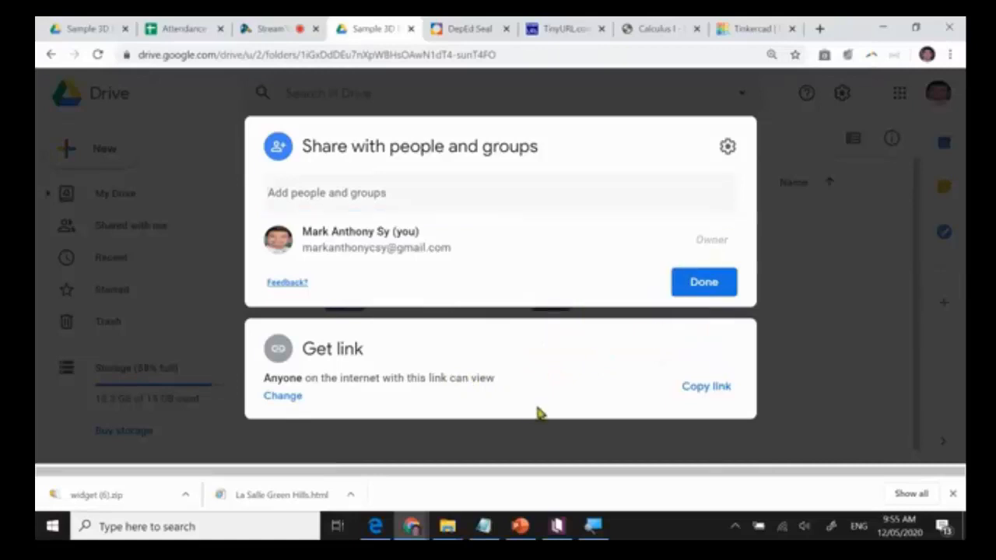
left_click(804, 277)
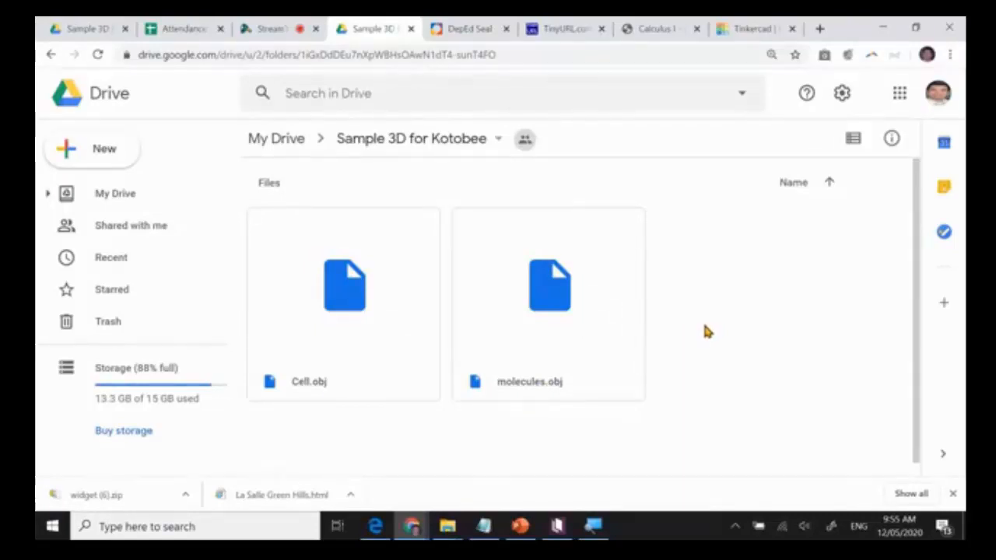
left_click(557, 527)
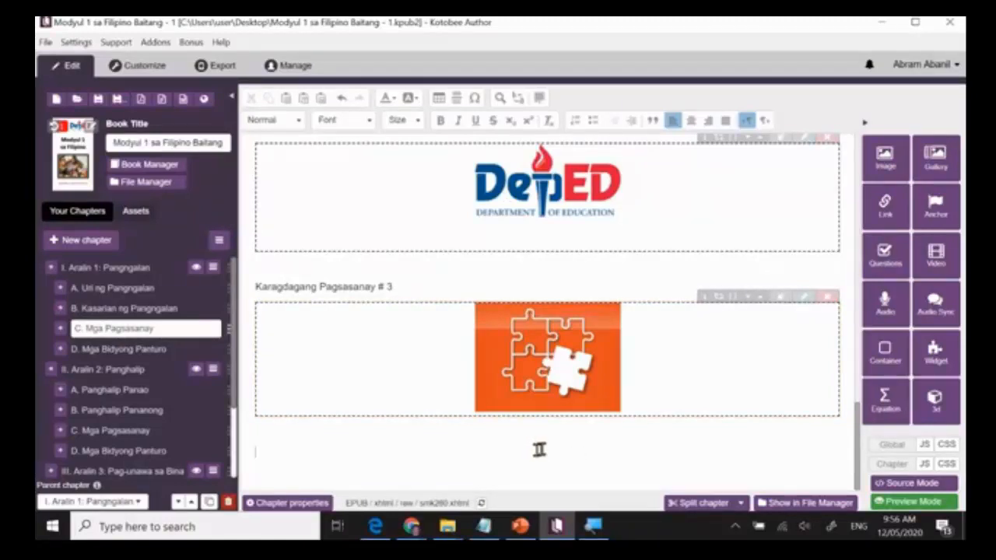
left_click(692, 126)
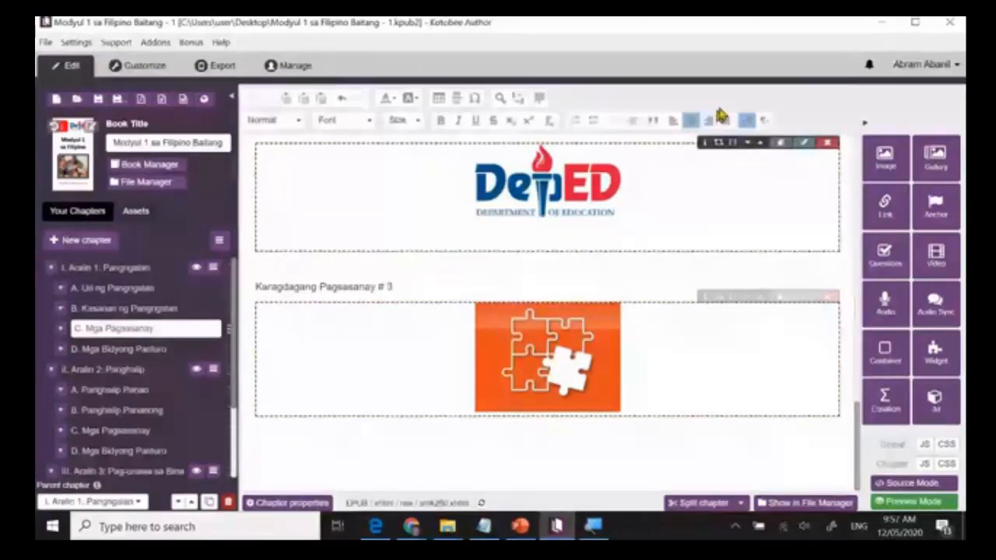
left_click(934, 398)
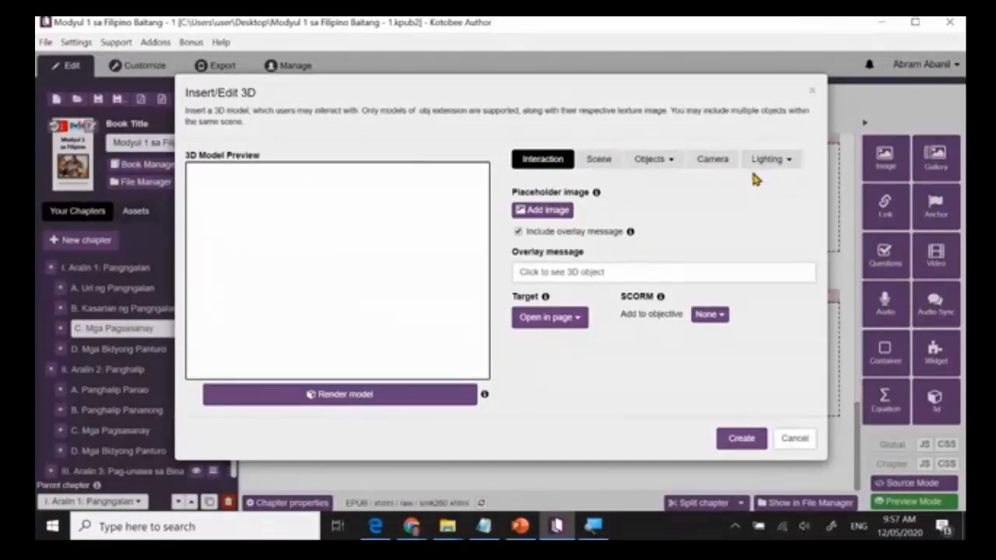
left_click(655, 163)
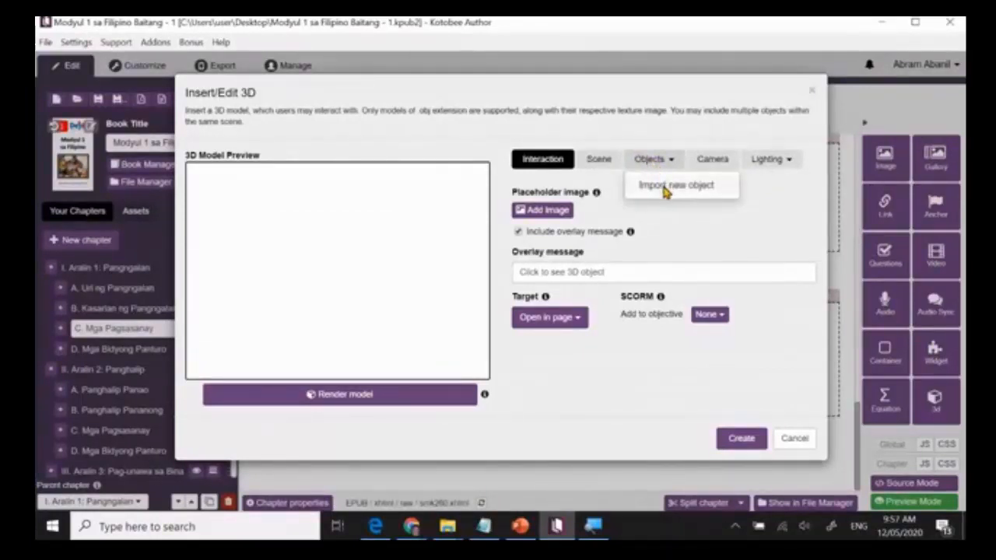
left_click(666, 186)
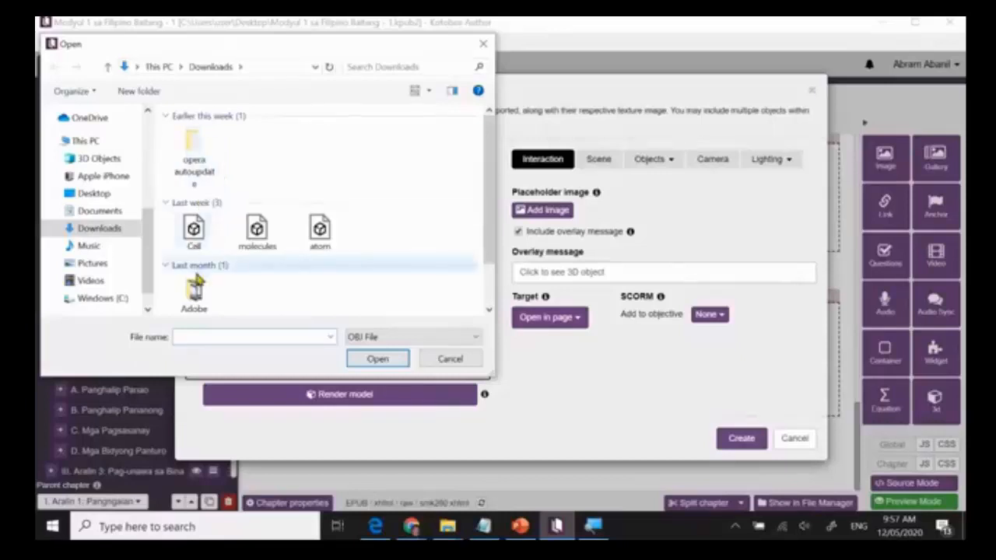
left_click(194, 232)
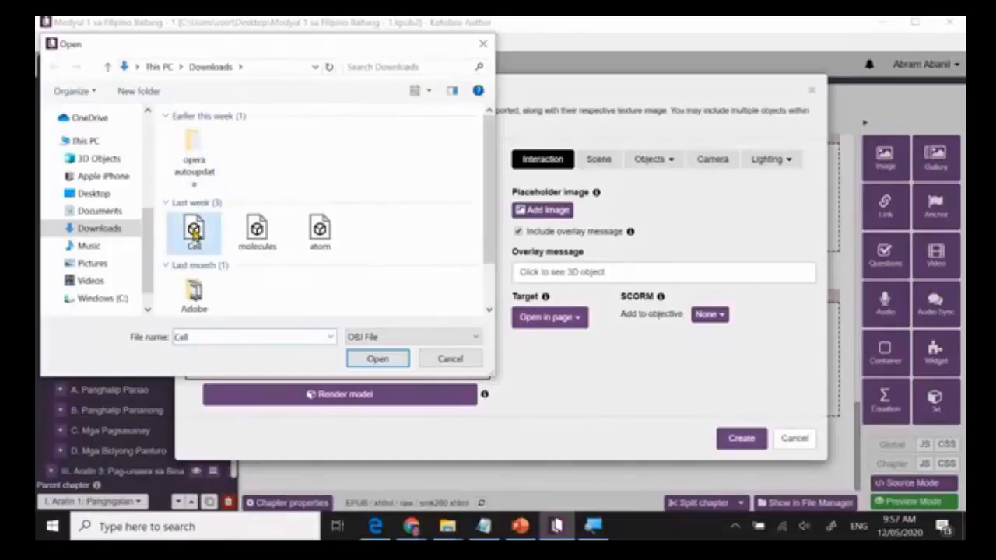
left_click(356, 359)
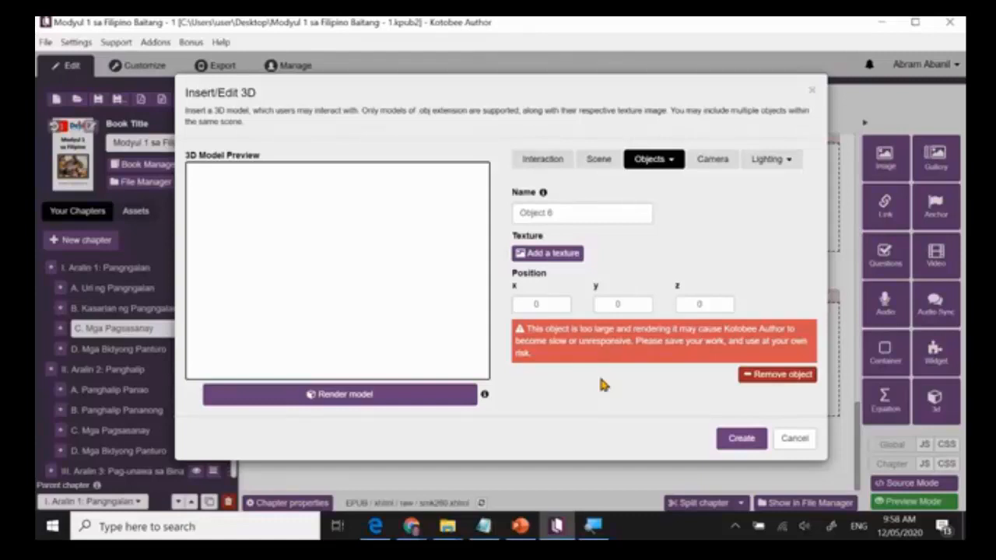
left_click(772, 374)
left_click(792, 440)
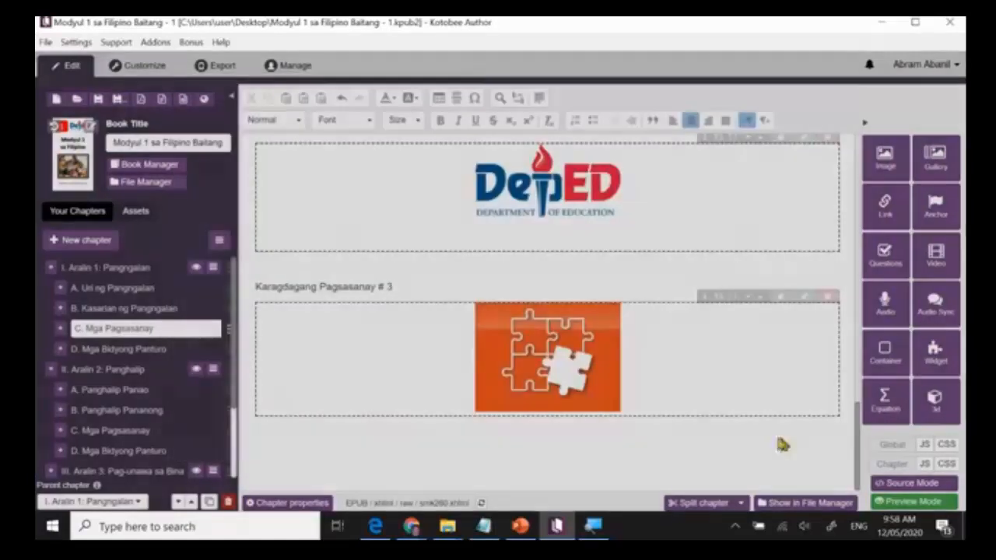
Start a centred 3D model below the Karagdagang Pagsasanay # 3 puzzle widget and import the Cell object from Downloads.
left_click(587, 471)
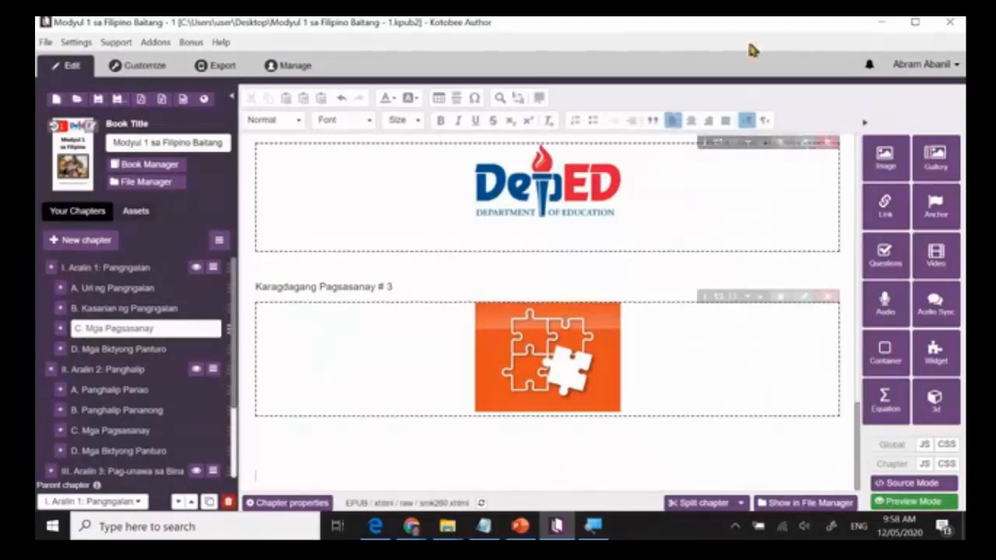
left_click(690, 120)
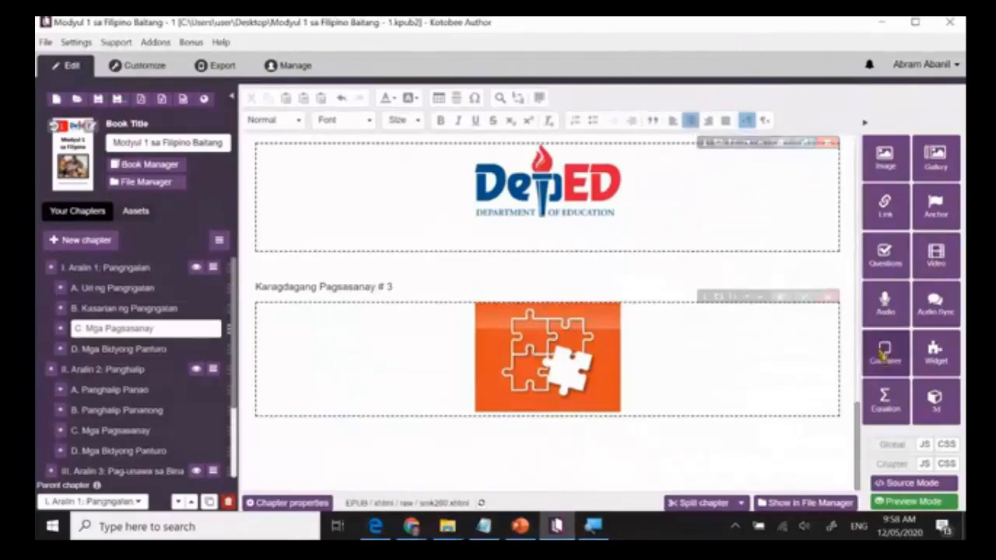
left_click(941, 418)
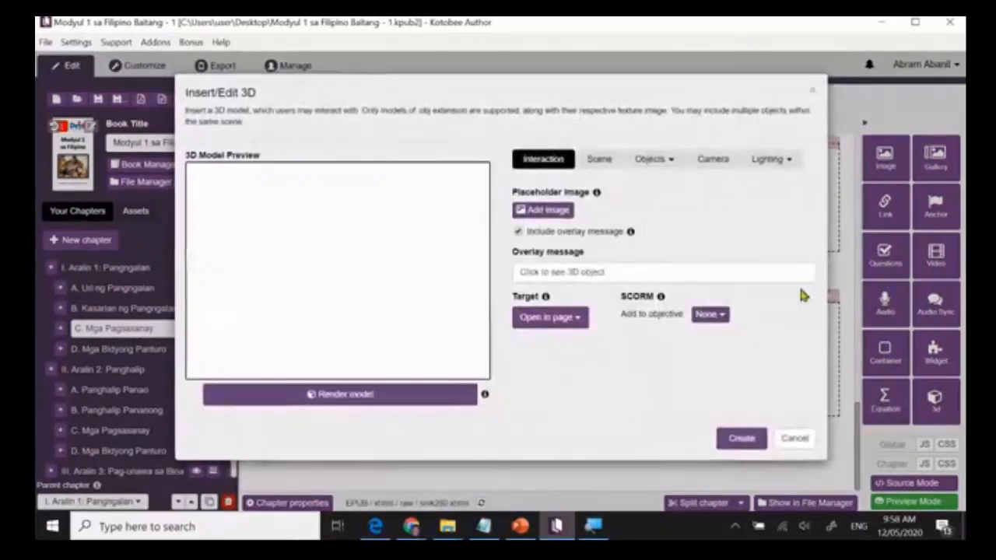
left_click(668, 164)
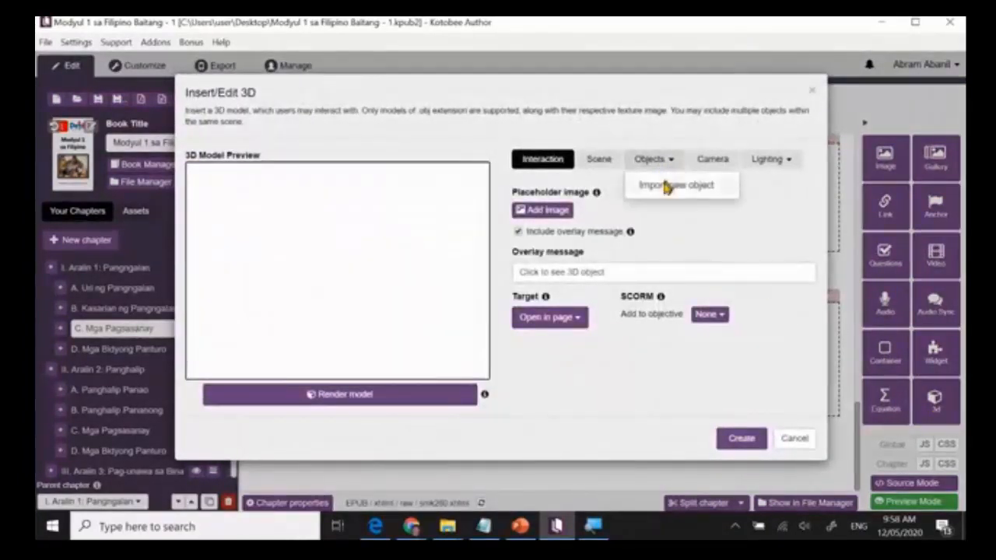
left_click(666, 187)
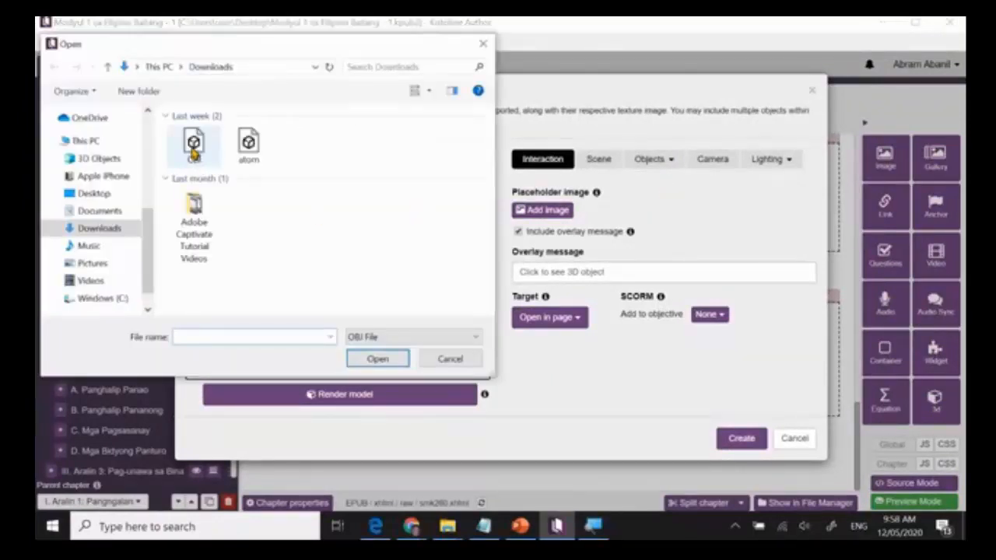
left_click(194, 148)
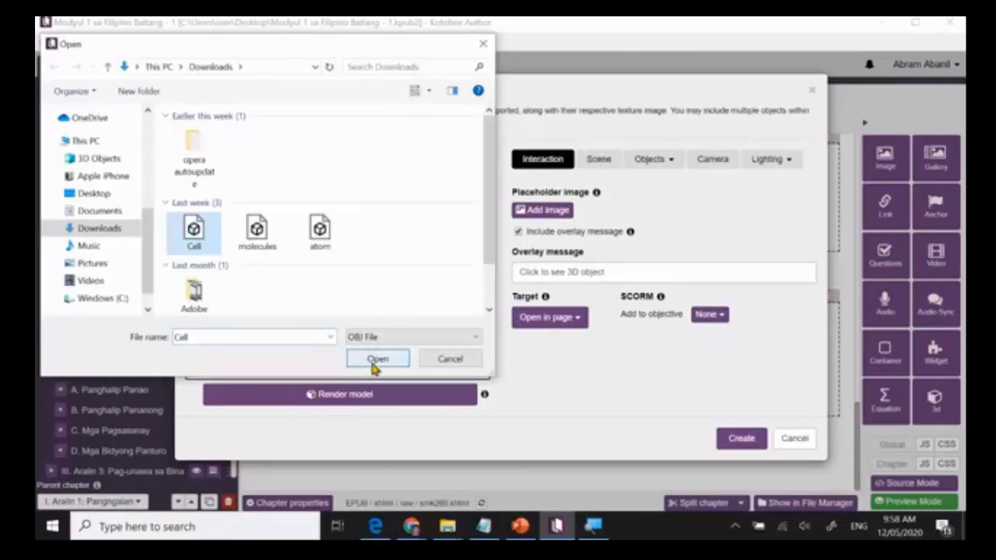
left_click(375, 360)
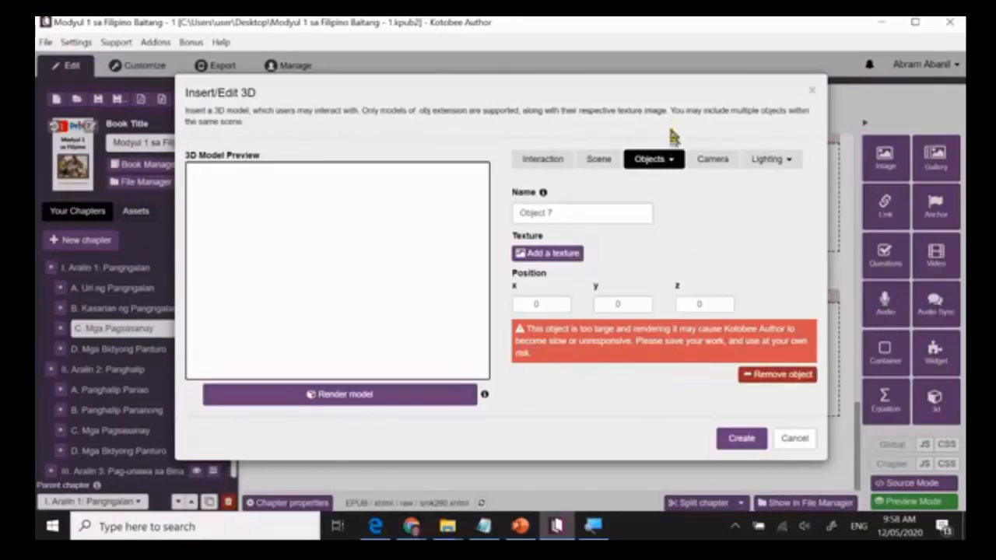
left_click(671, 161)
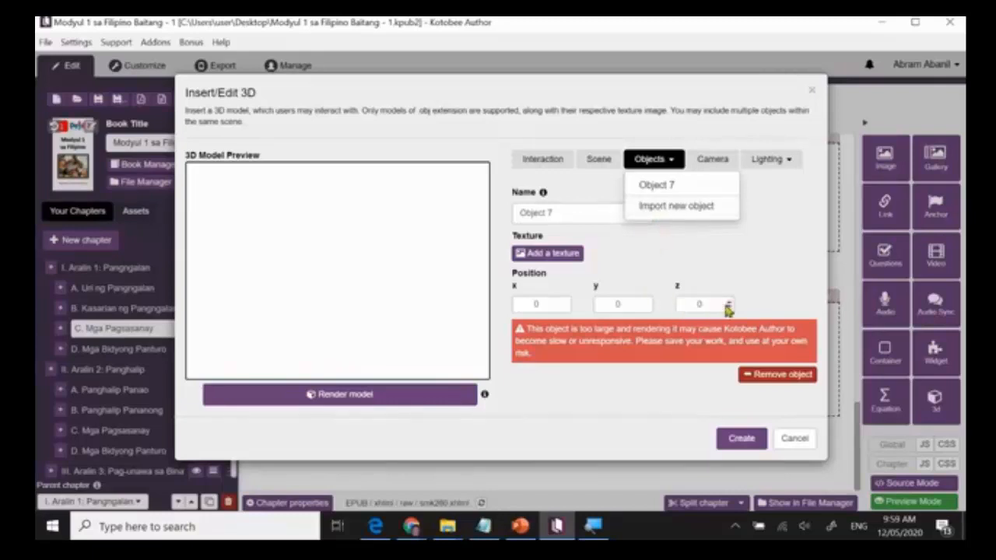
left_click(576, 280)
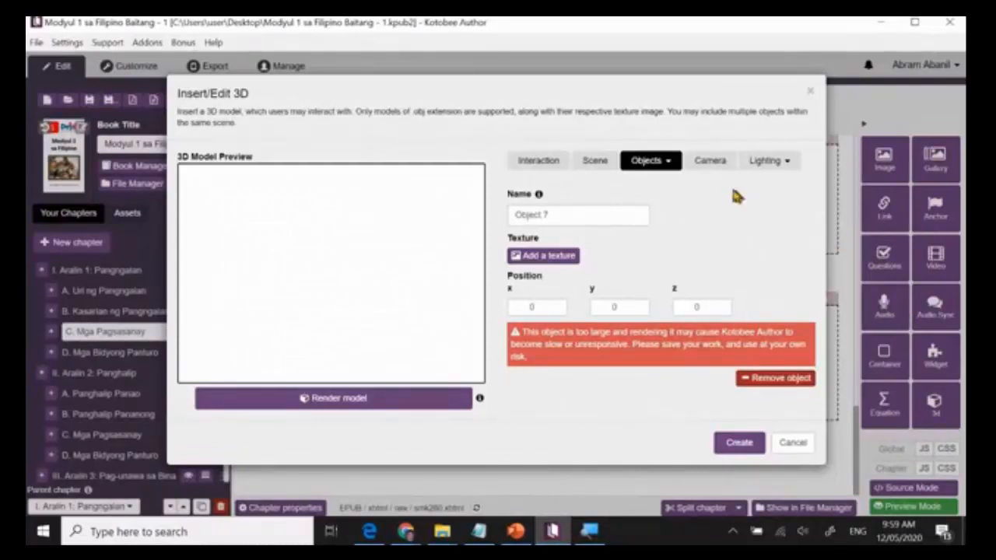
left_click(640, 164)
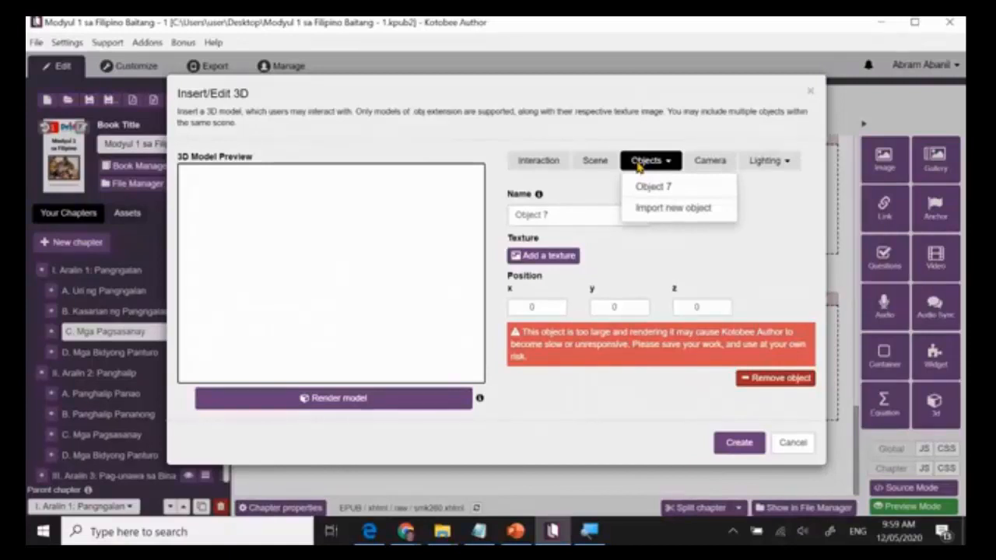
left_click(755, 256)
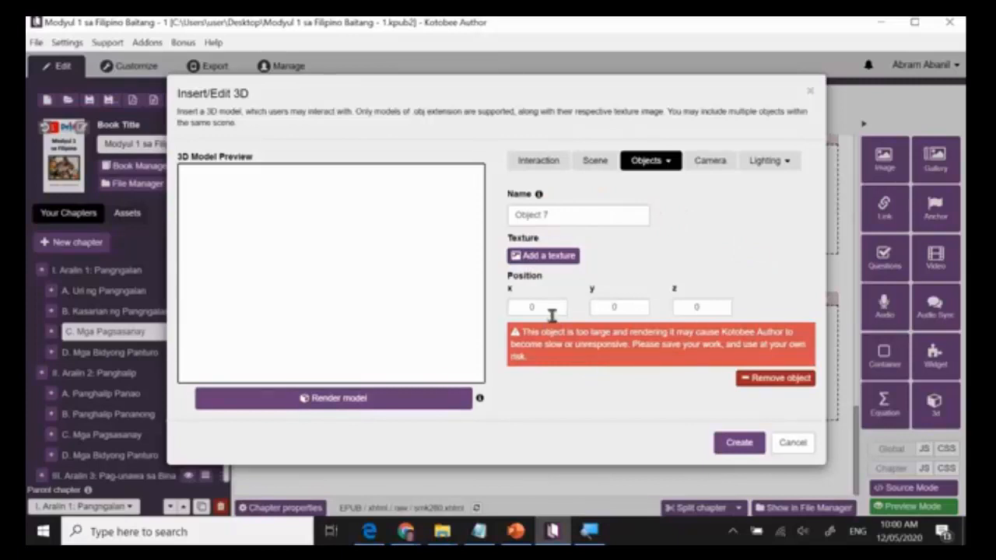
left_click(542, 308)
left_click(622, 308)
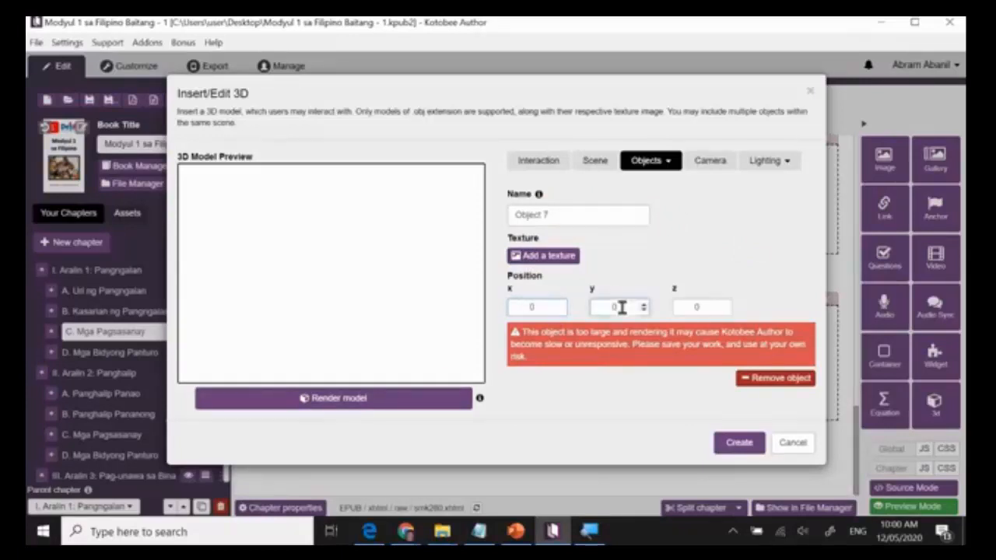
left_click(715, 311)
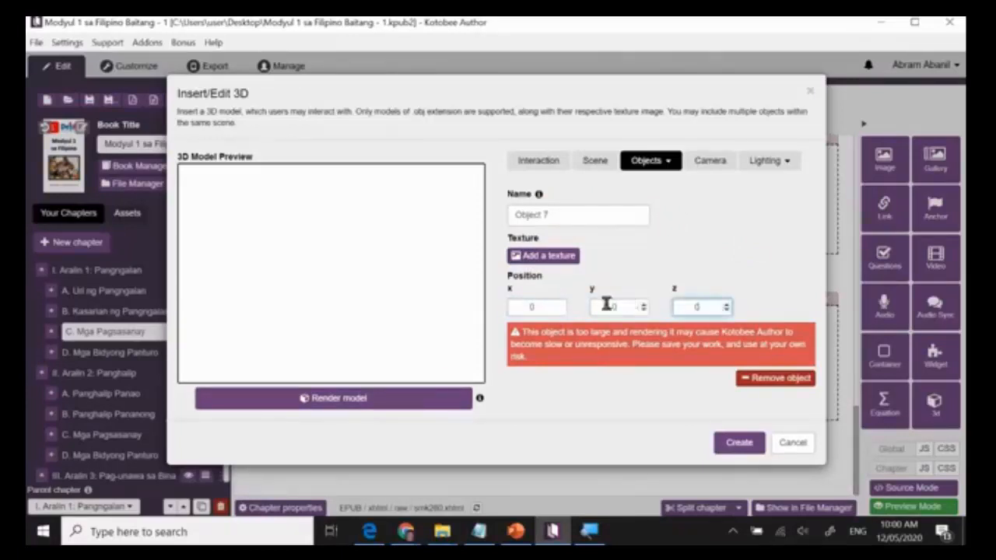
left_click(558, 306)
left_click(619, 306)
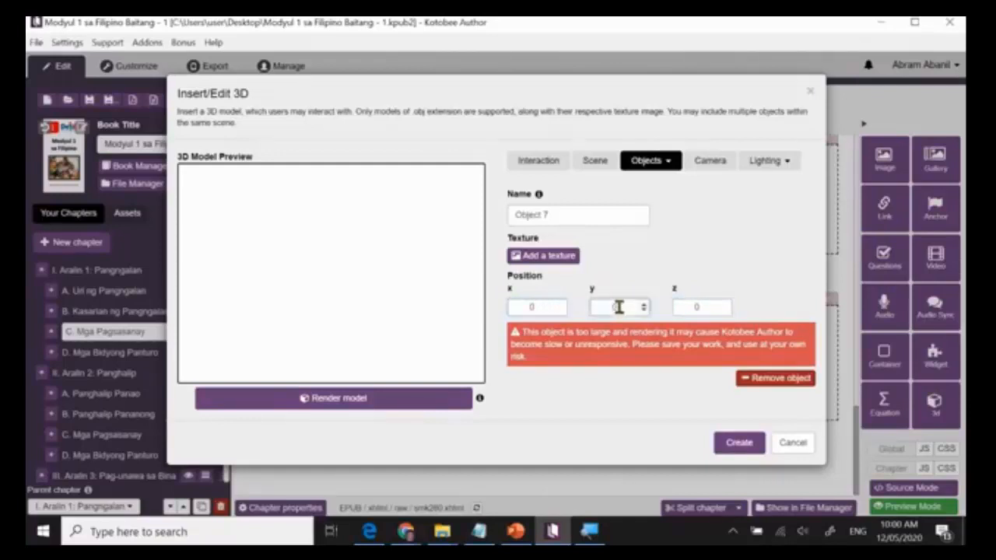
left_click(704, 308)
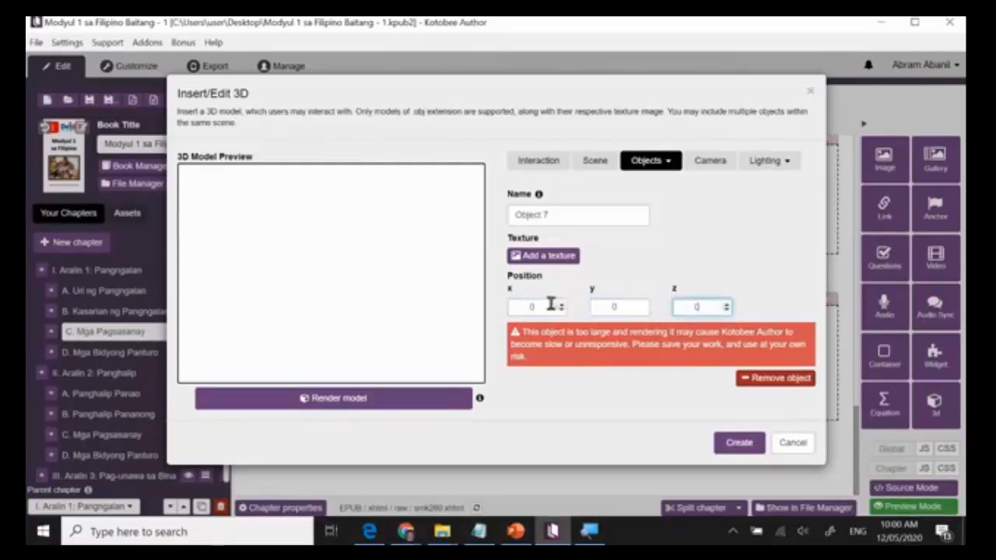
left_click(548, 306)
left_click(623, 307)
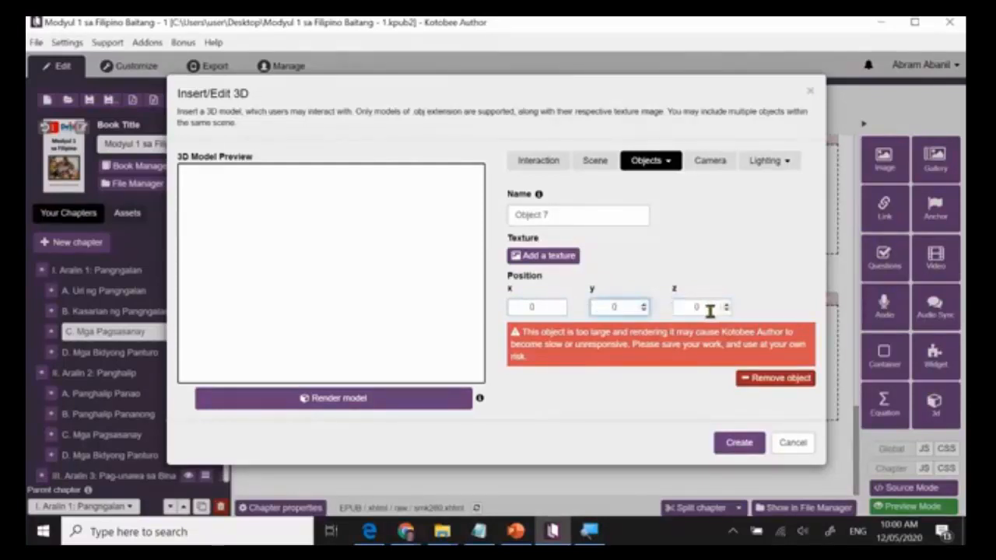
left_click(708, 309)
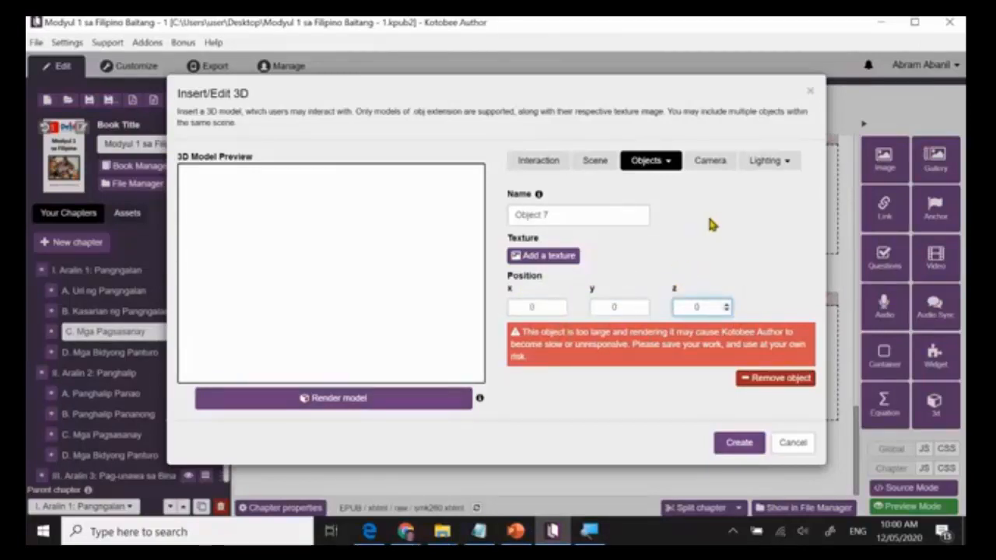
Set the camera's view angle to 0.5 and render the cell model in the preview.
left_click(710, 165)
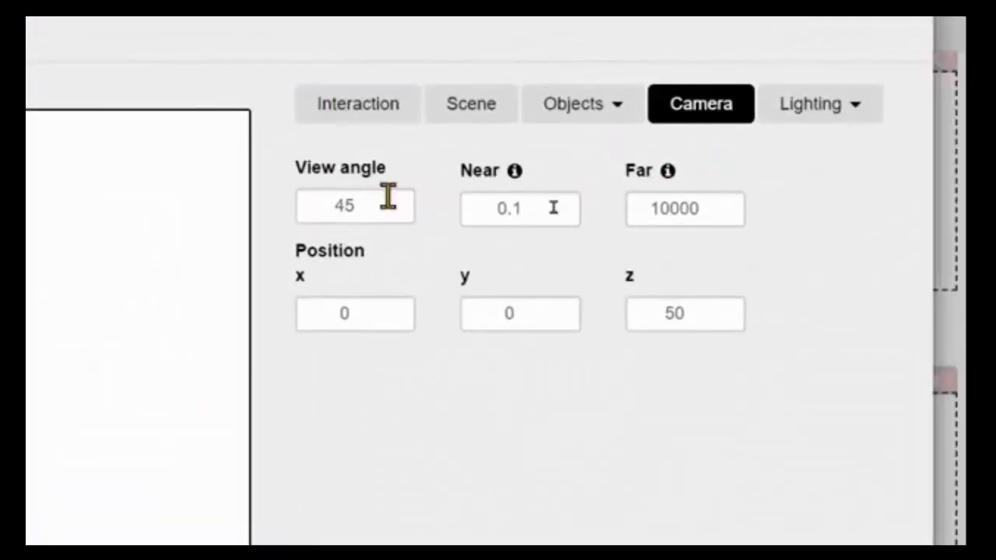
left_click(356, 206)
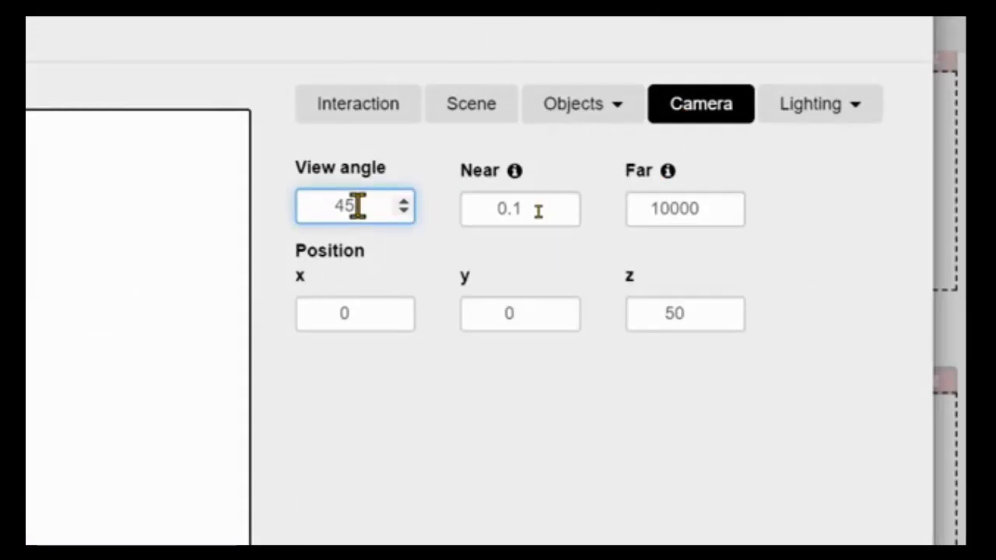
key("BackSpace")
key("BackSpace")
type("0.5")
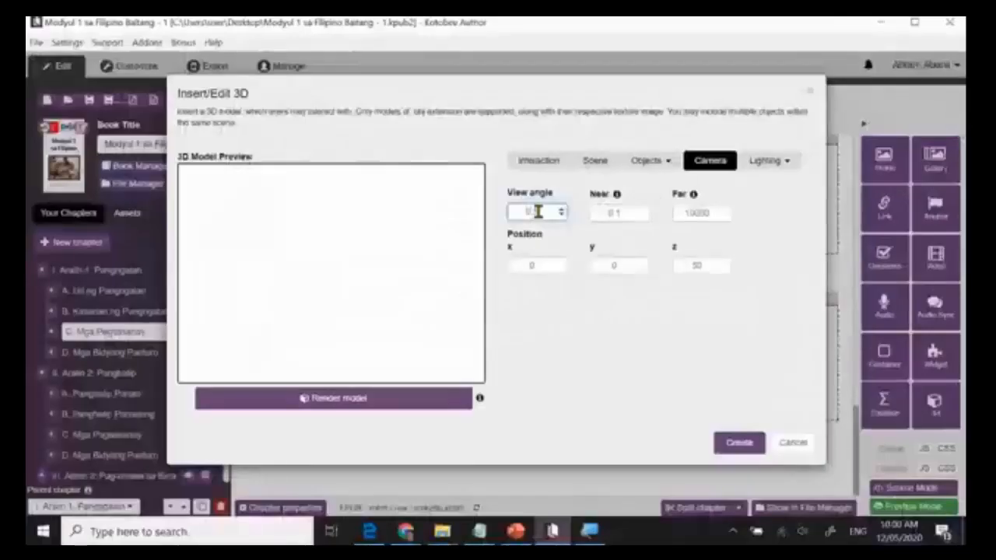
left_click(376, 403)
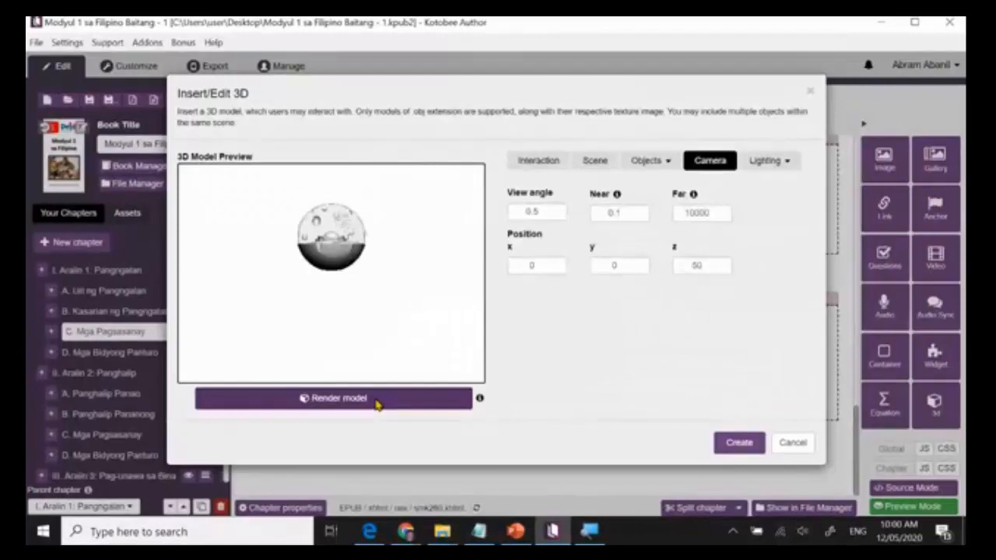
left_click(664, 169)
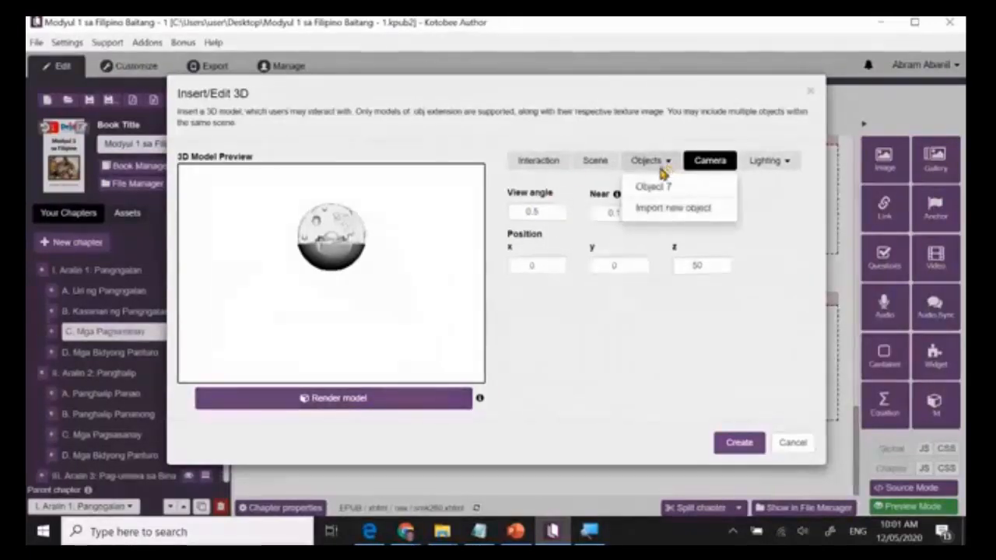
left_click(709, 165)
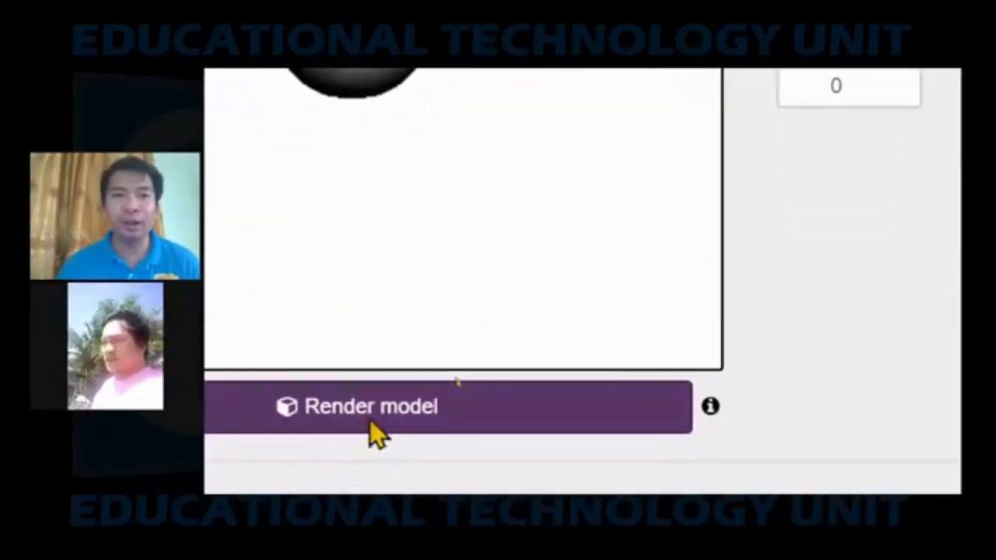
left_click(366, 407)
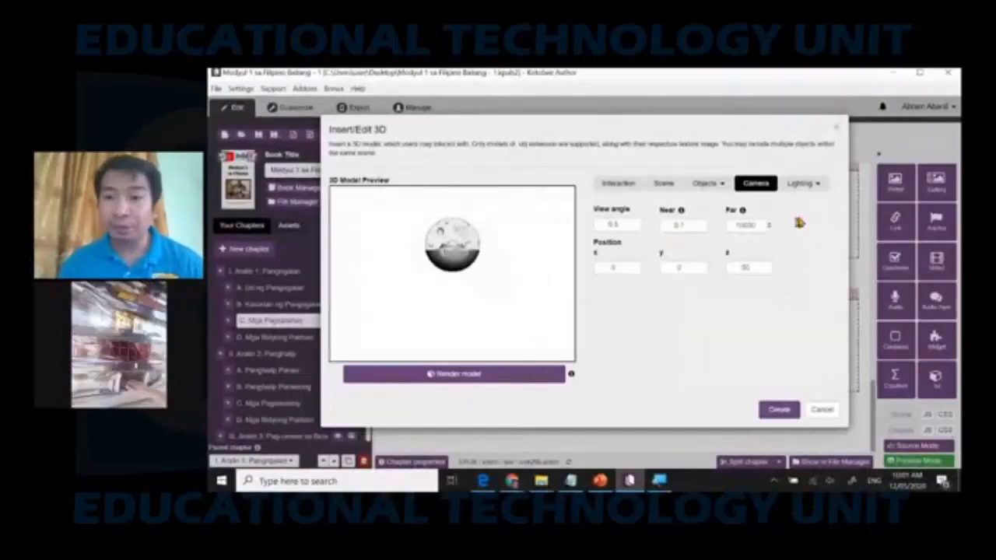
Create a new light of type Ambient for the 3D scene and render the cell model with it.
left_click(814, 185)
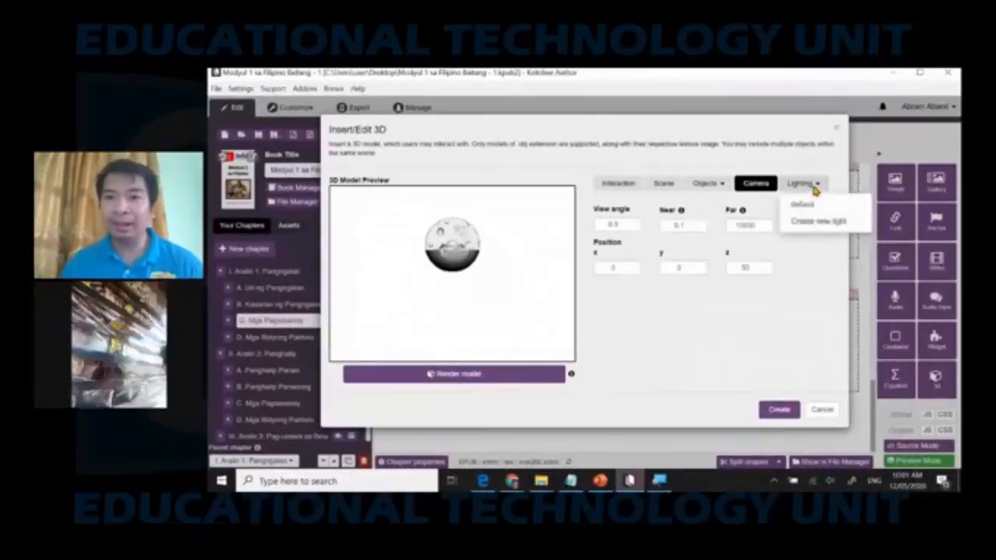
left_click(800, 224)
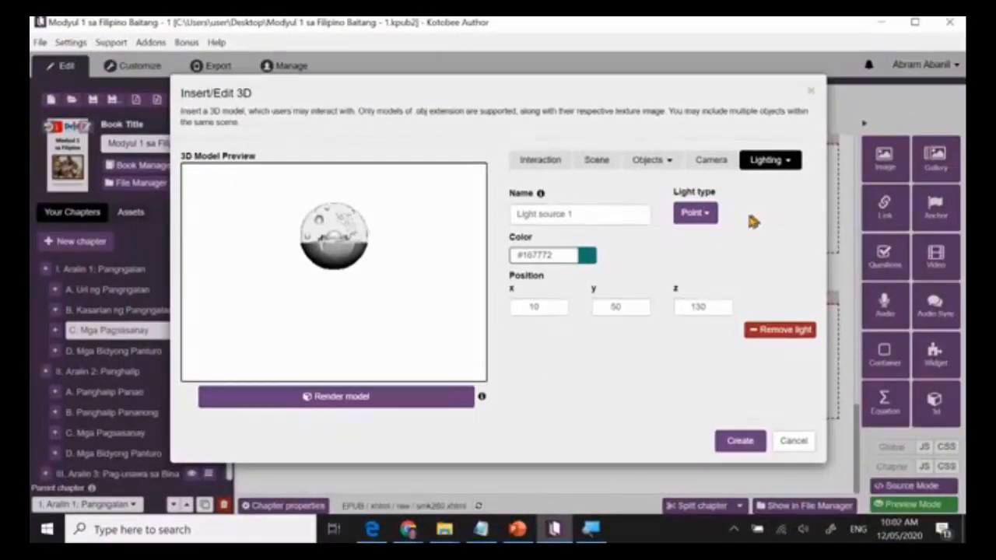
left_click(710, 222)
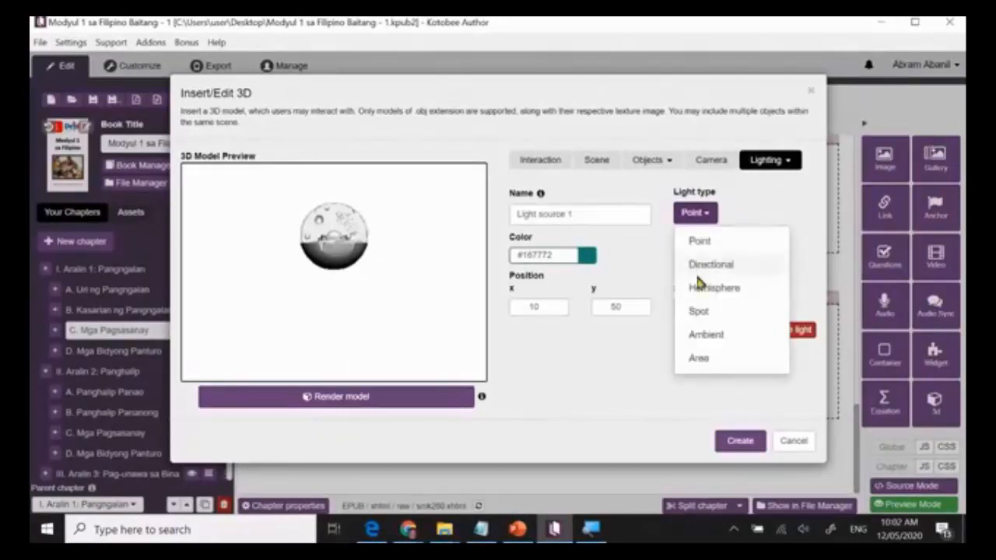
left_click(704, 340)
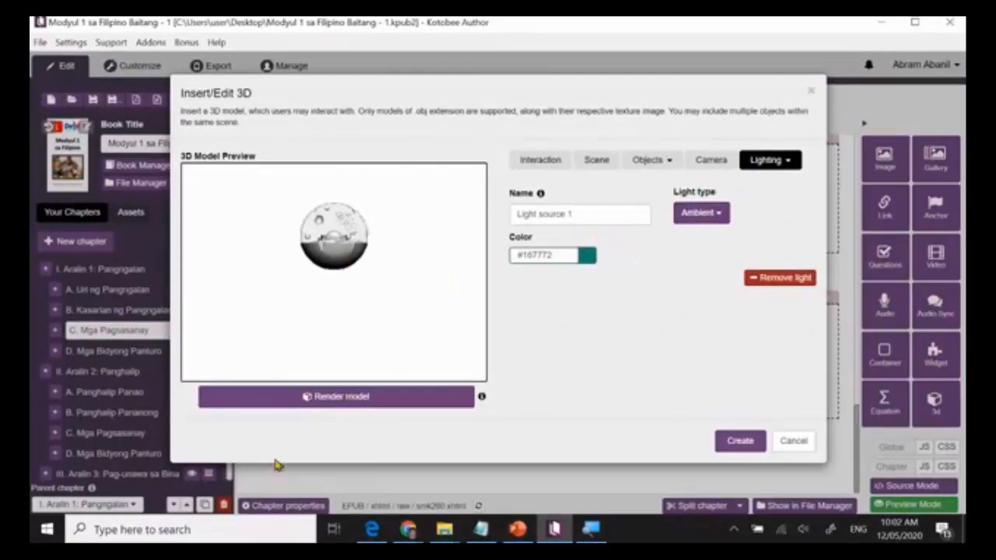
left_click(370, 398)
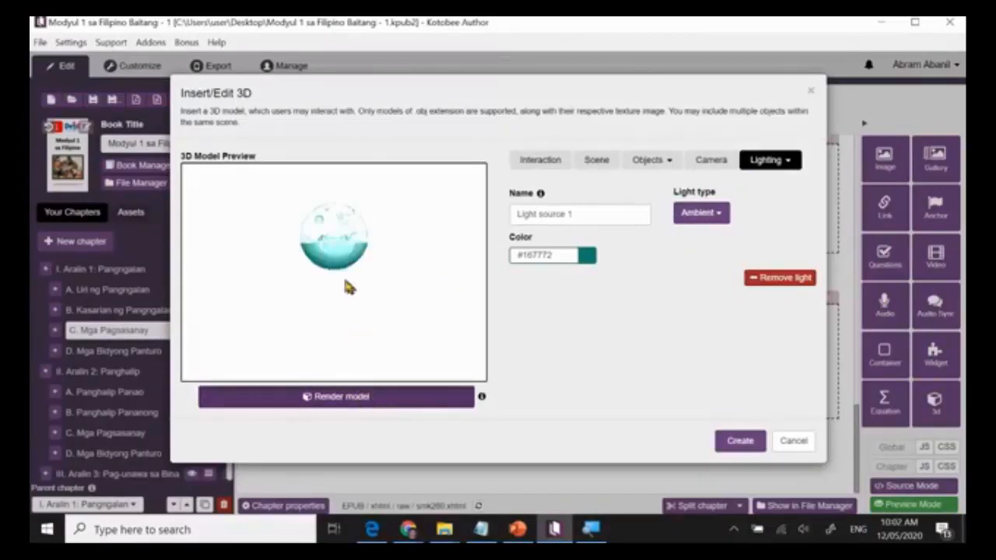
Examine the ambient-lit cell model in the preview from several angles and distances.
mouse_move(342, 269)
left_mouse_down()
mouse_move(353, 294)
mouse_move(385, 278)
mouse_move(365, 294)
mouse_move(350, 275)
left_mouse_up()
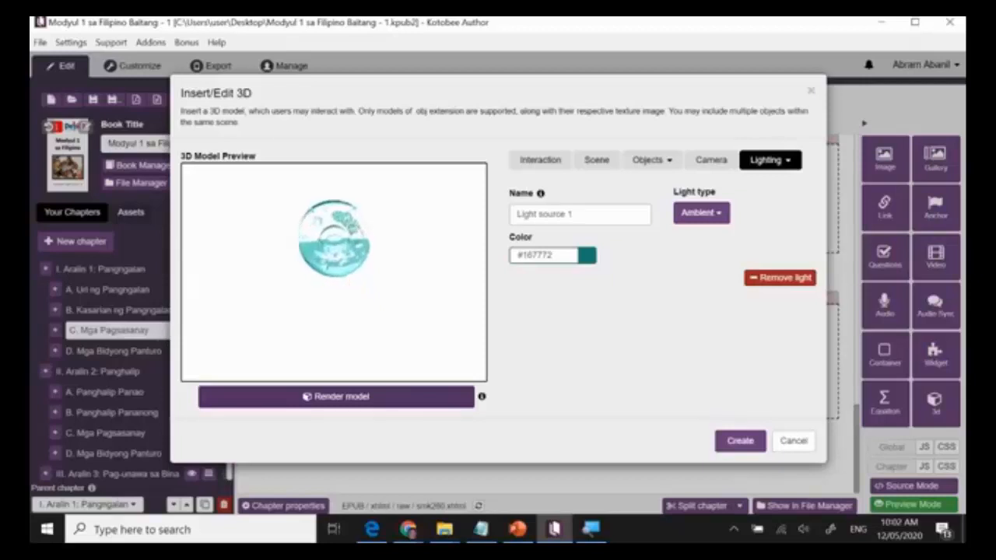
scroll(333, 268, "up", 10)
scroll(334, 268, "down", 3)
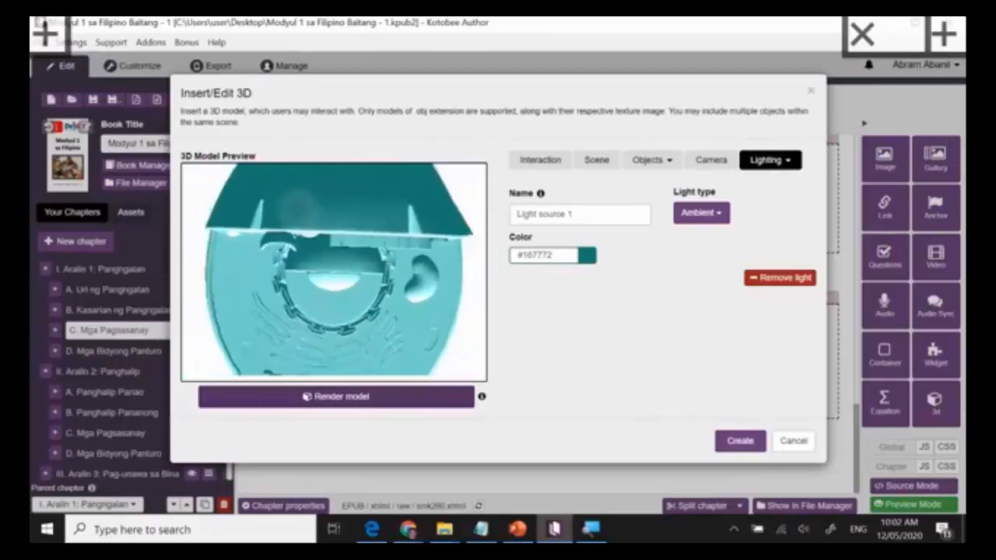
scroll(300, 209, "down", 2)
mouse_move(304, 214)
left_mouse_down()
mouse_move(313, 182)
mouse_move(320, 246)
mouse_move(316, 174)
mouse_move(320, 221)
left_mouse_up()
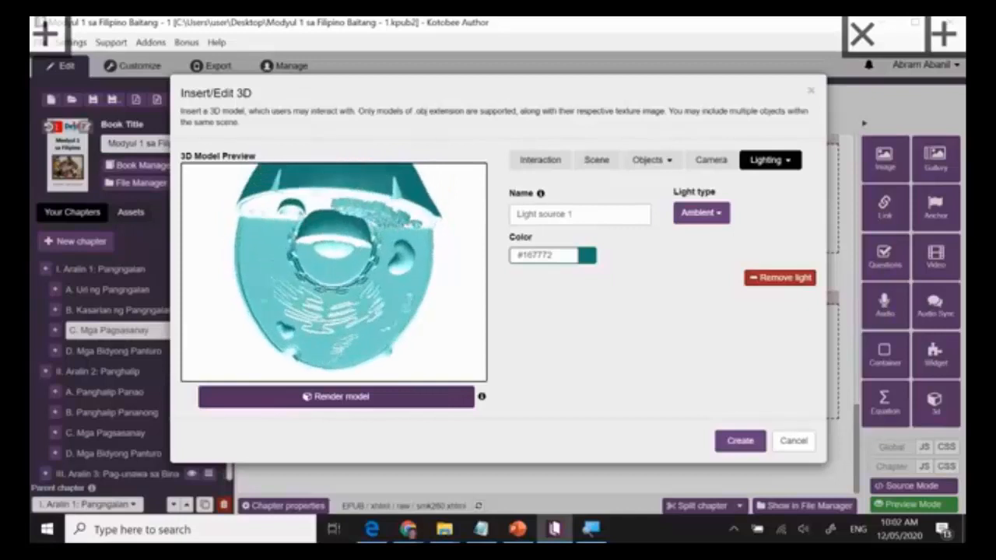
scroll(334, 272, "down", 10)
scroll(334, 273, "up", 9)
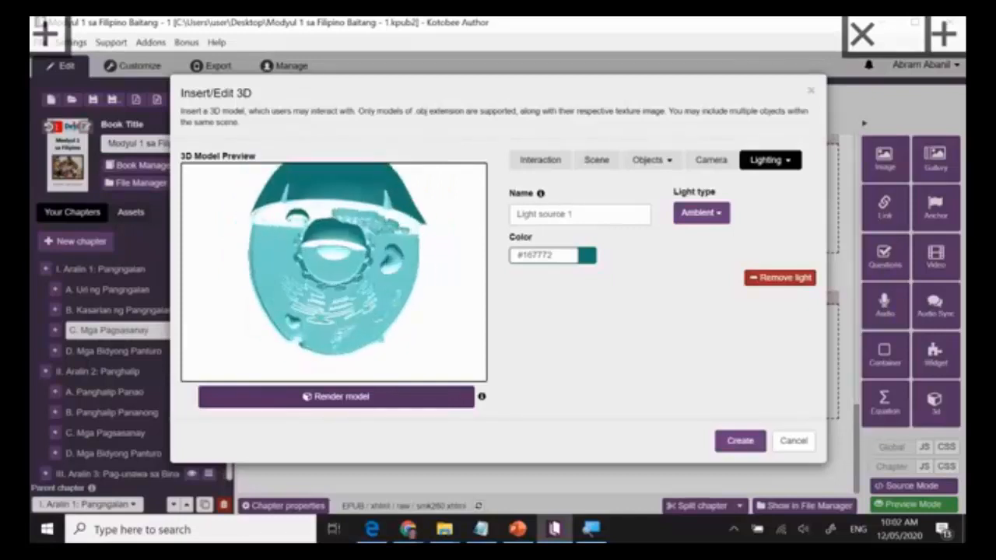
left_click_drag(334, 273, 308, 272)
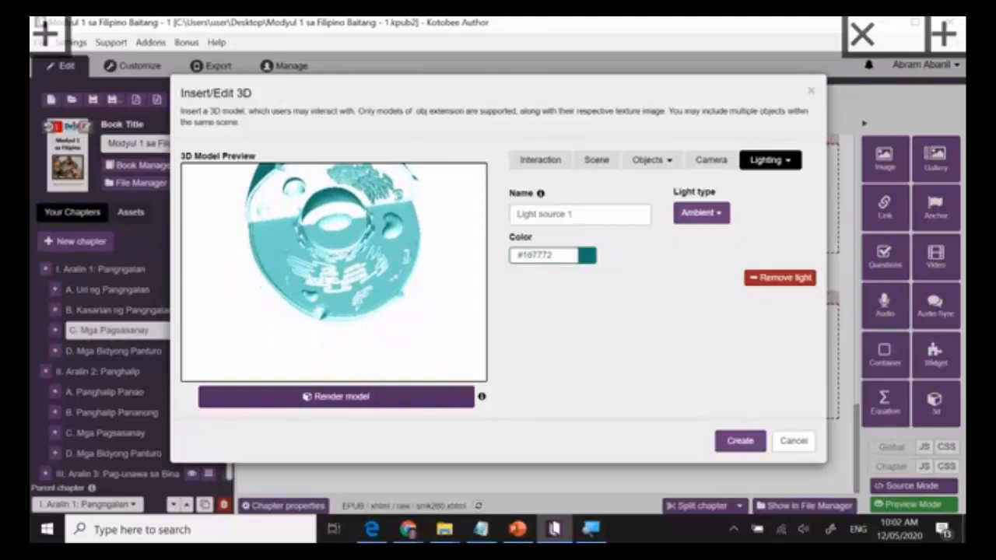
Change the new light's type to Hemisphere, then render the cell model and inspect its lighting from different angles.
left_click(719, 220)
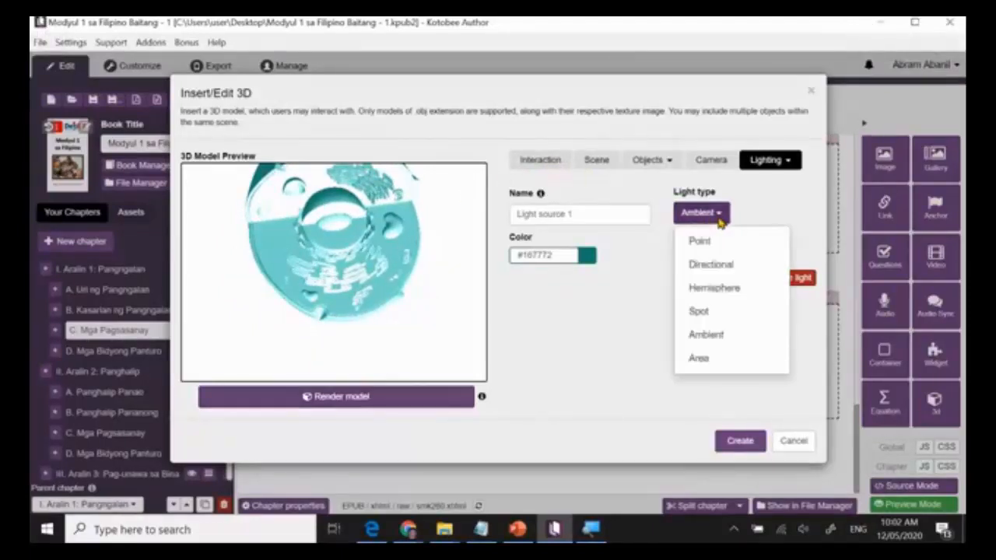
left_click(710, 295)
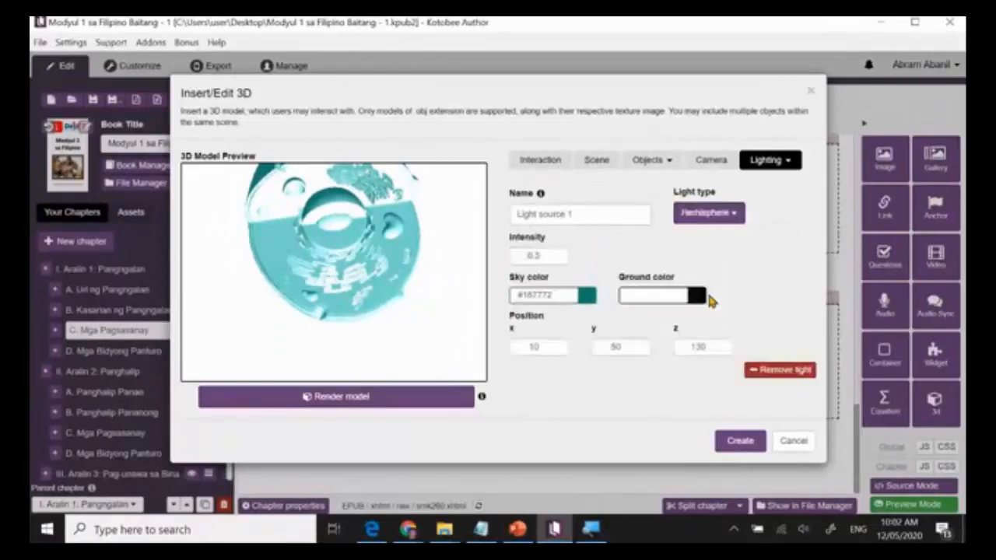
left_click(347, 397)
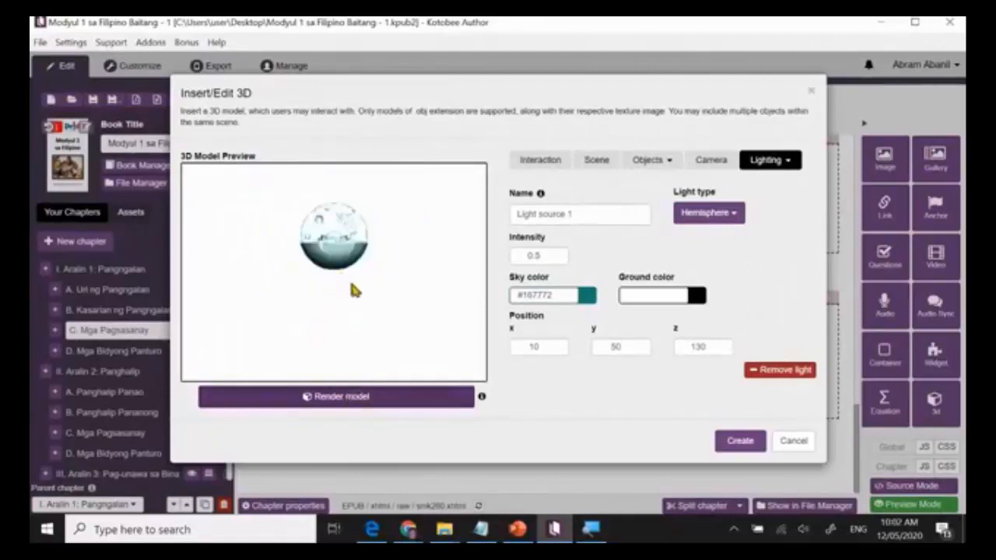
left_click_drag(351, 279, 342, 308)
scroll(351, 273, "up", 10)
scroll(335, 272, "down", 5)
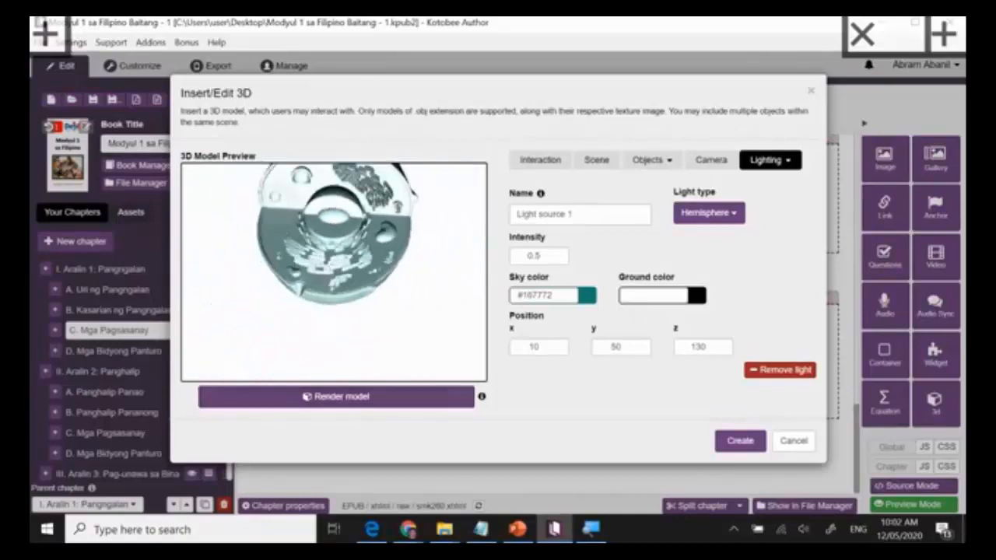
left_click_drag(334, 273, 370, 301)
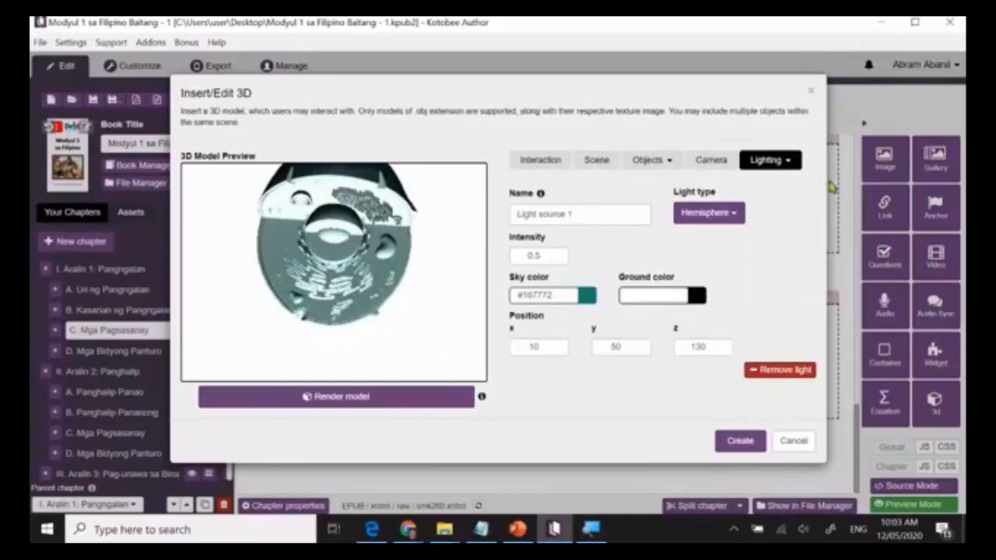
Add a second light of type Spot to the 3D scene and render the cell model again.
left_click(785, 160)
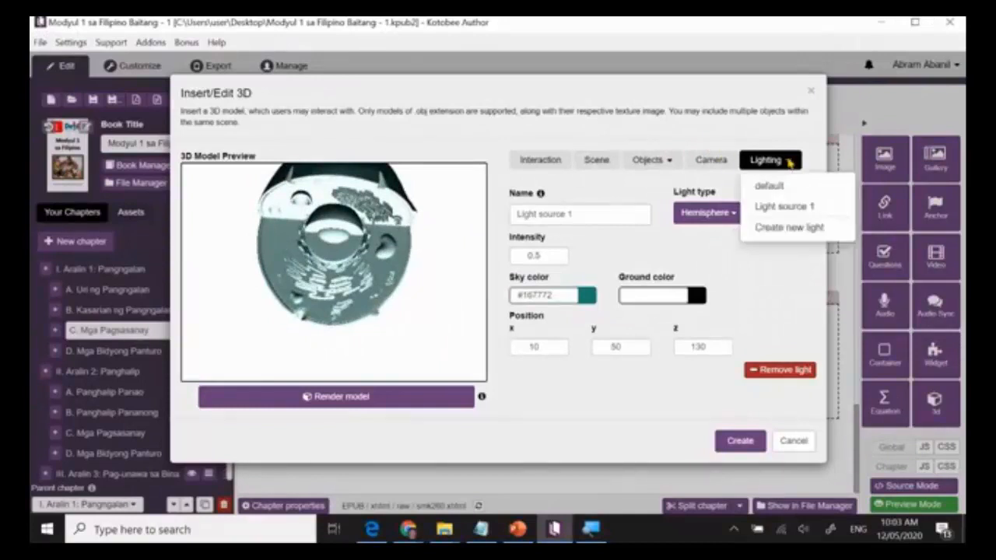
left_click(780, 228)
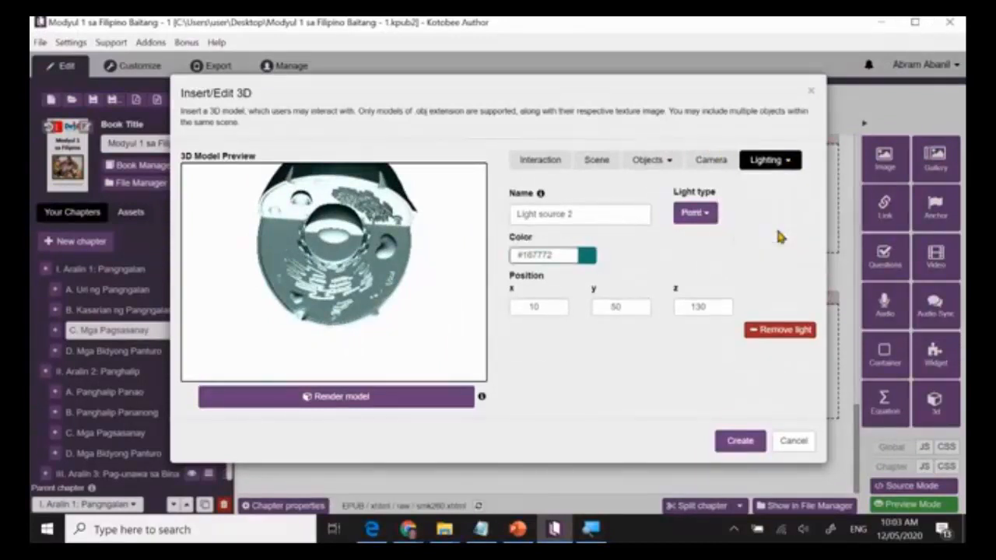
left_click(706, 216)
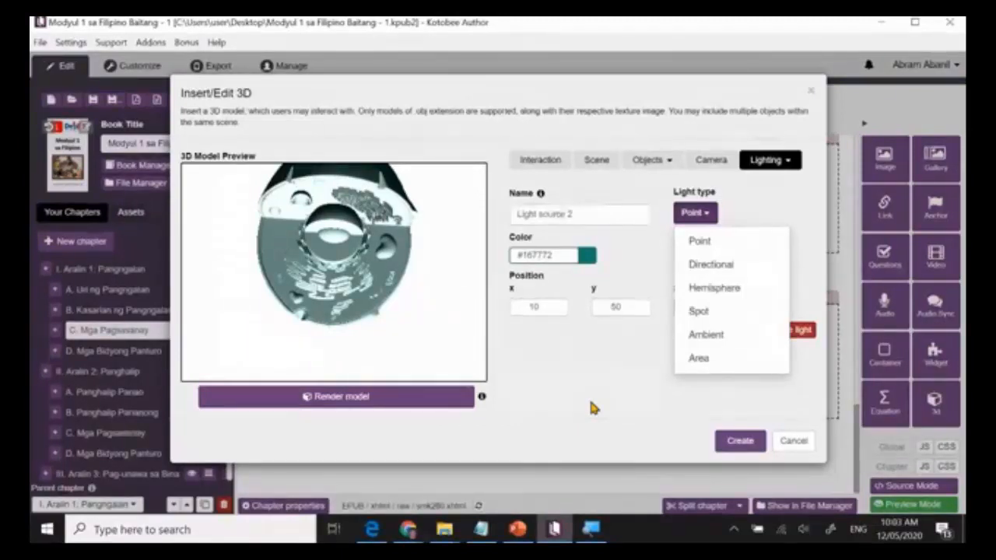
left_click(703, 312)
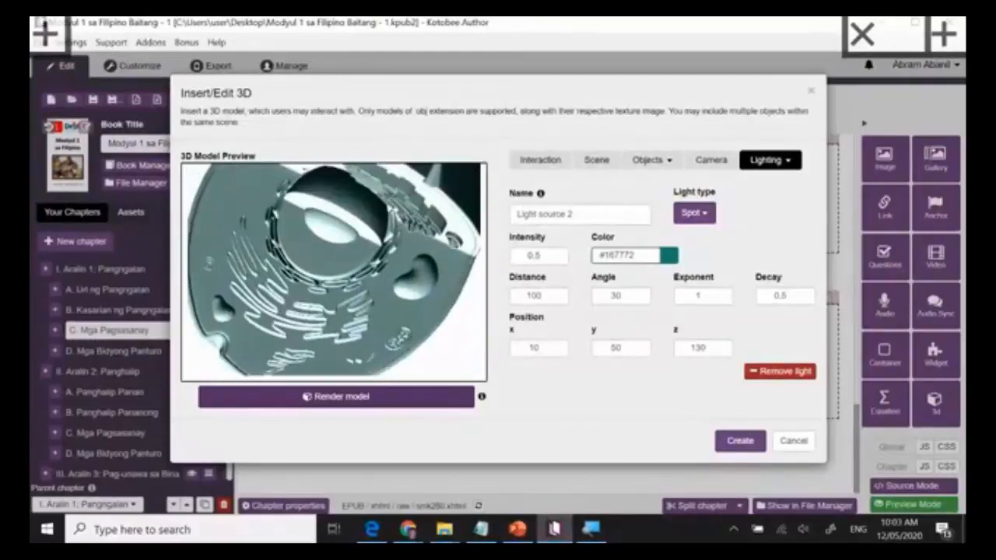
left_click(788, 161)
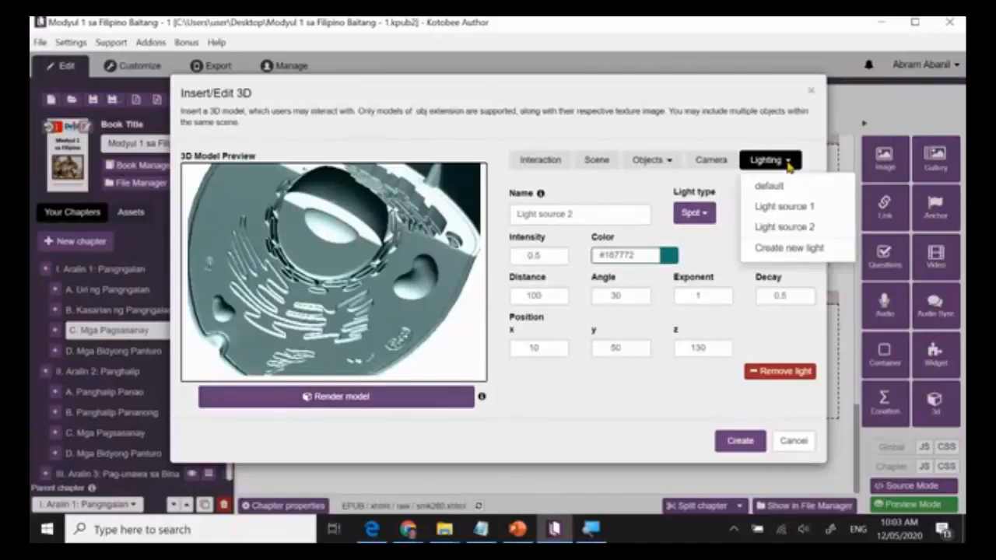
left_click(710, 254)
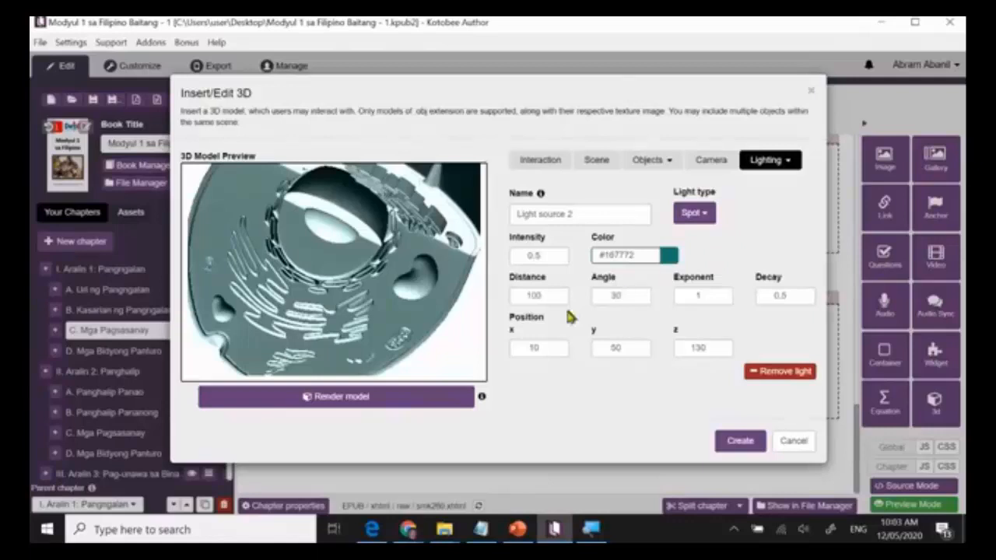
left_click(348, 397)
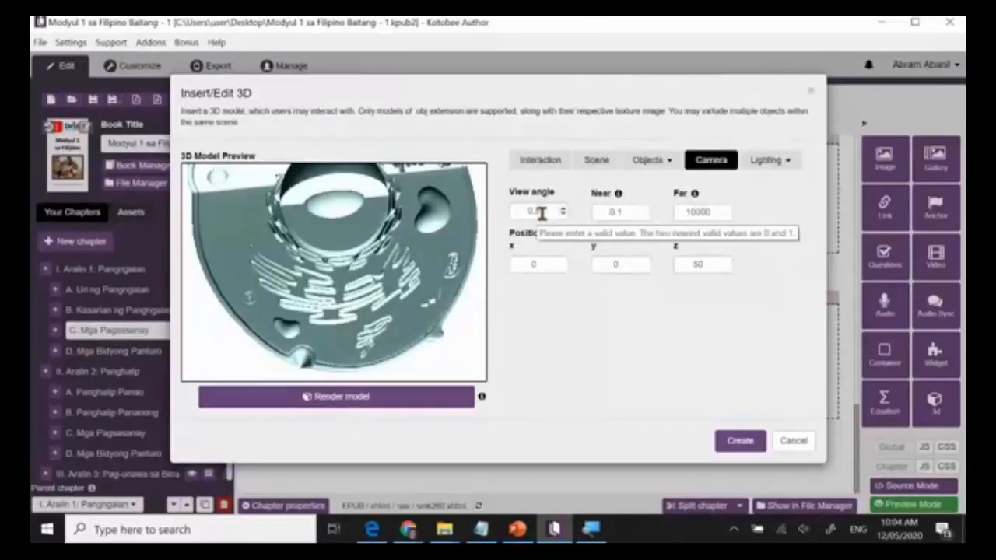
Open the settings of Light source 1 and render the cell model again.
left_click(769, 160)
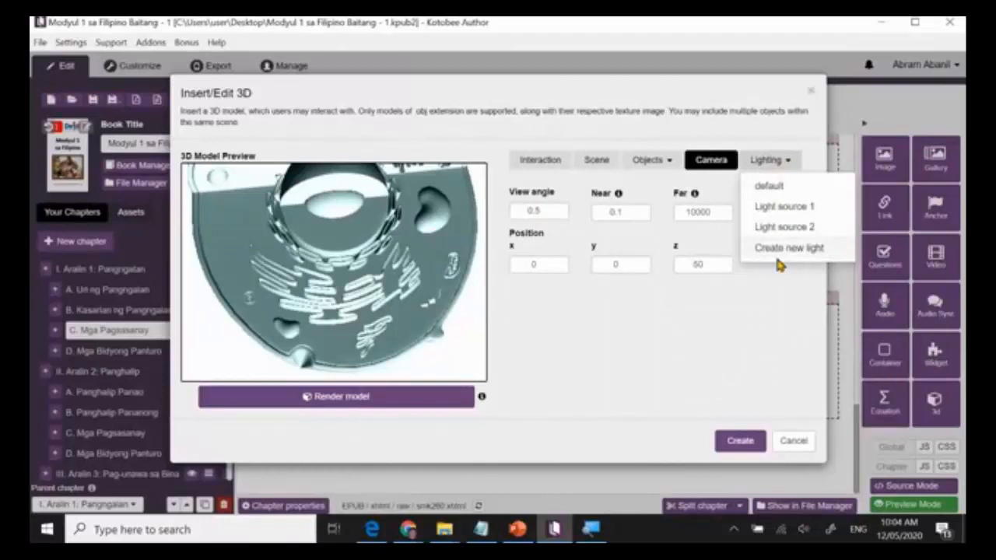
left_click(762, 279)
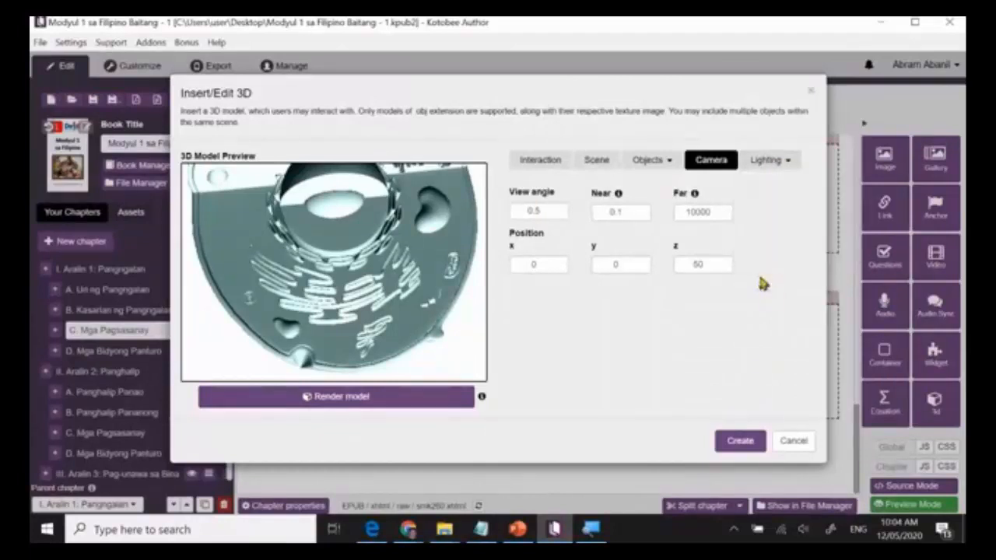
left_click(788, 163)
left_click(772, 208)
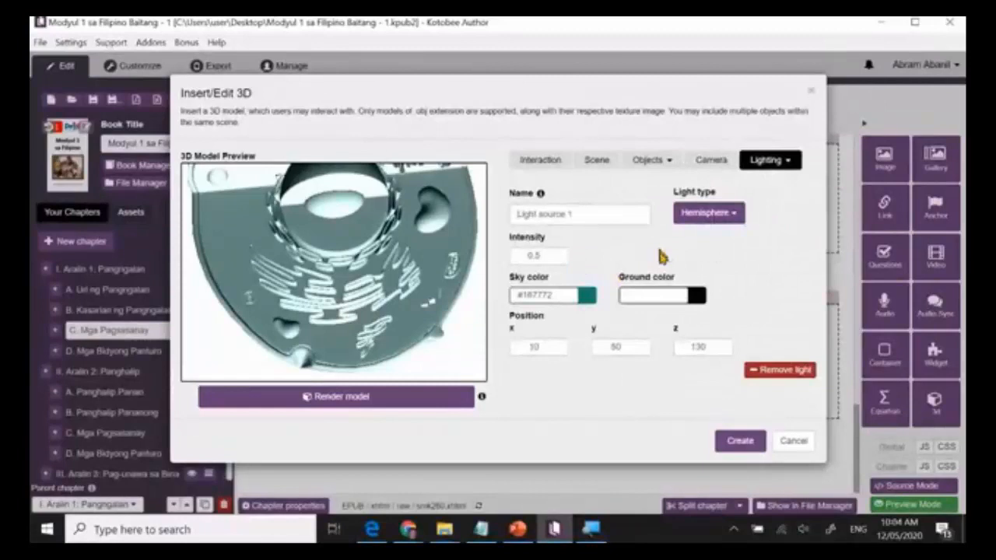
left_click(343, 398)
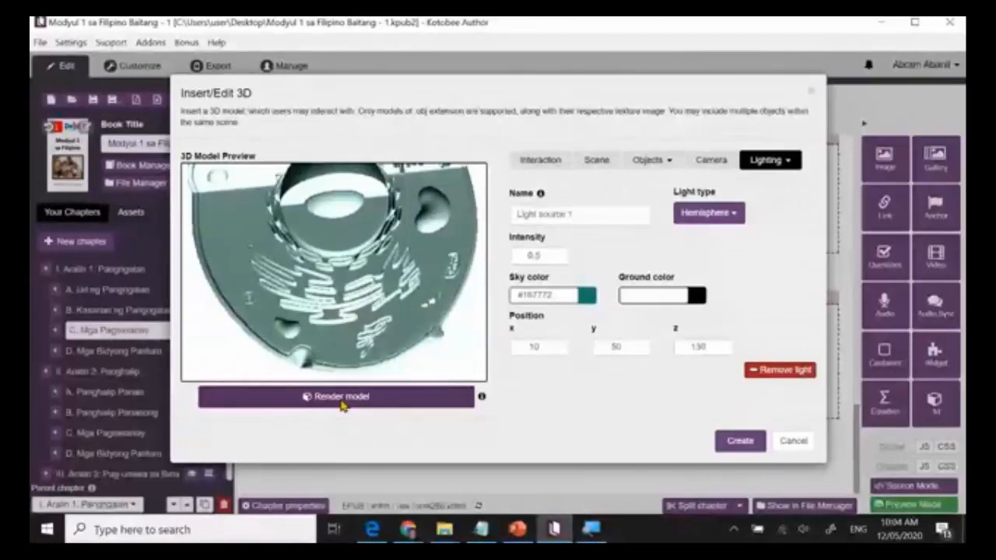
left_click(341, 399)
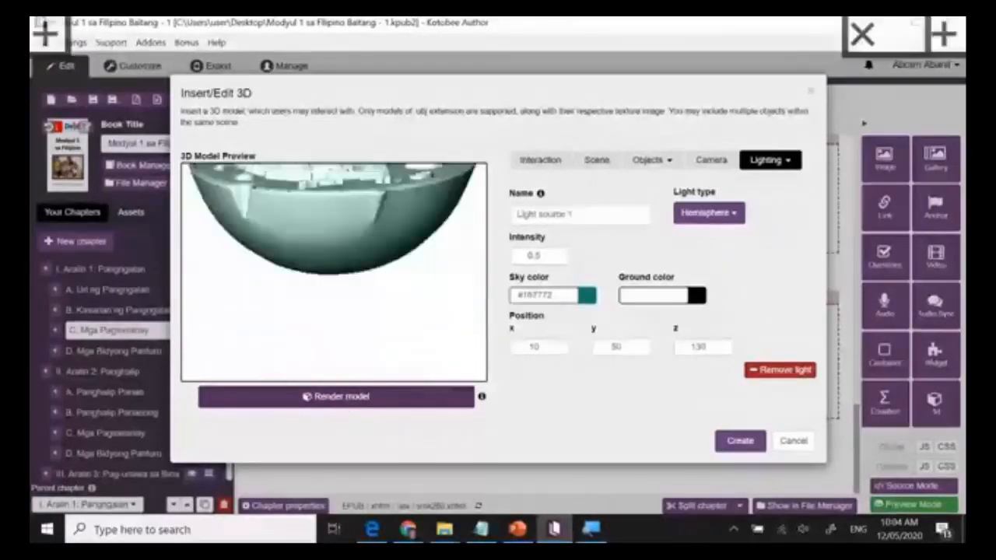
Examine the newly rendered cell model in the preview from different sides, both close up and from afar.
left_click_drag(334, 225, 305, 279)
scroll(335, 273, "down", 5)
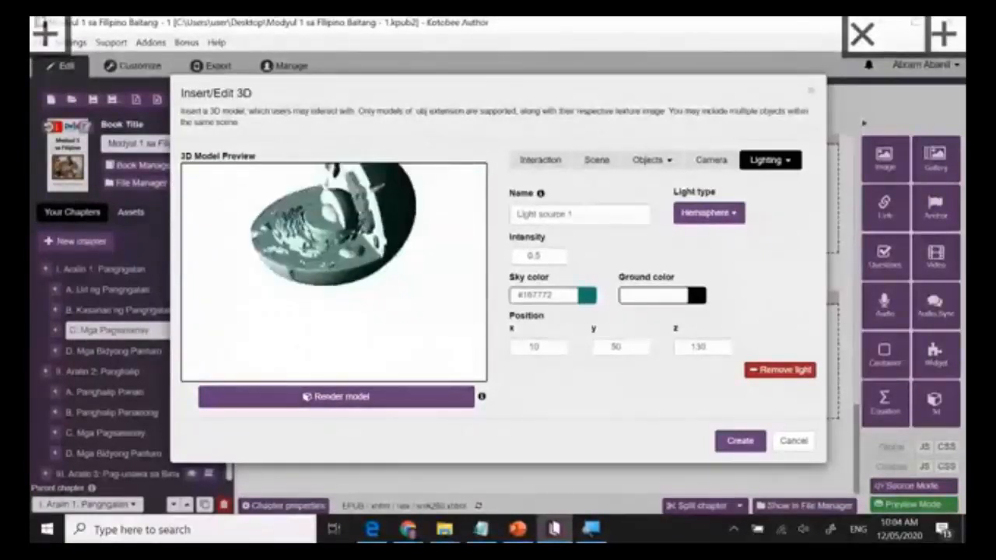
scroll(334, 273, "up", 10)
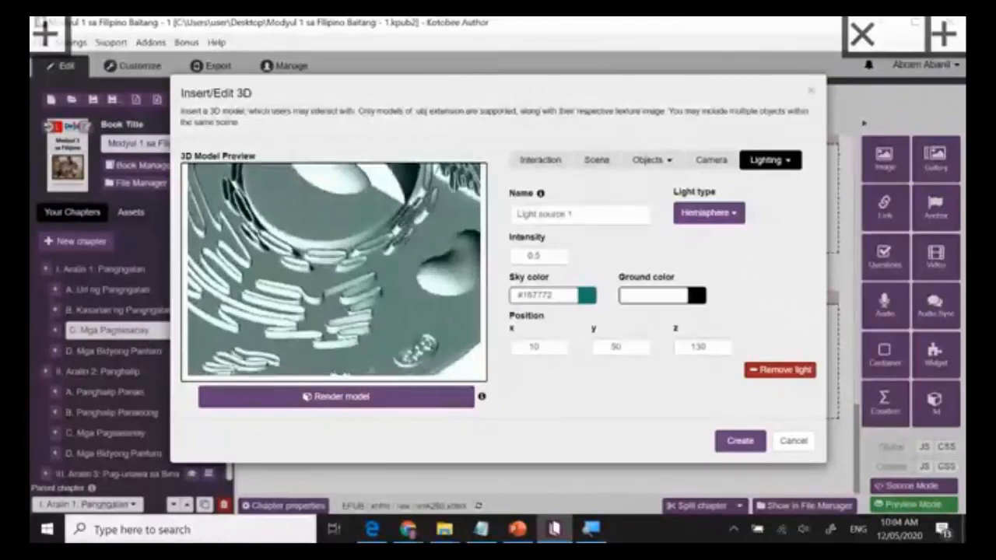
scroll(335, 272, "down", 8)
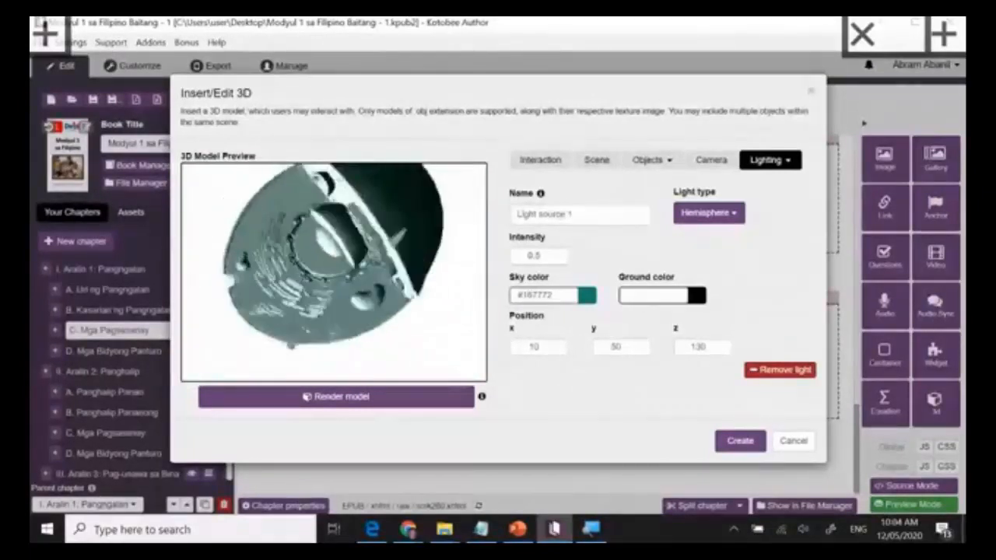
left_click_drag(331, 268, 335, 291)
scroll(335, 272, "up", 8)
scroll(335, 272, "down", 8)
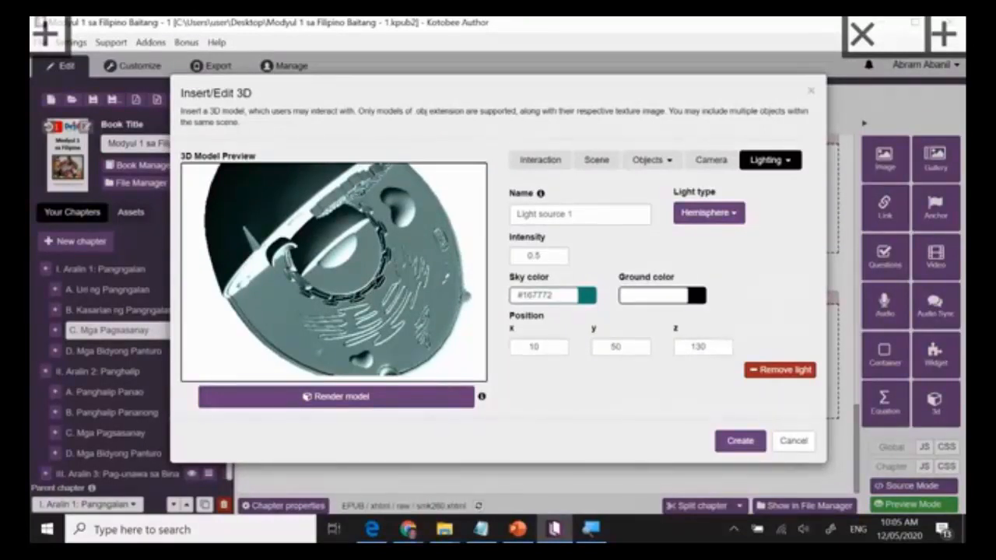
left_click(537, 161)
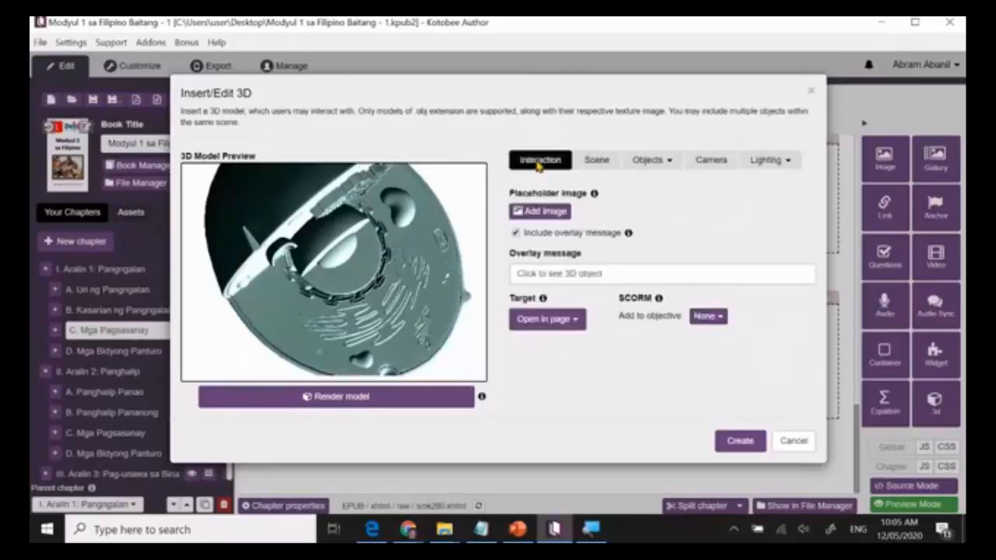
left_click(596, 165)
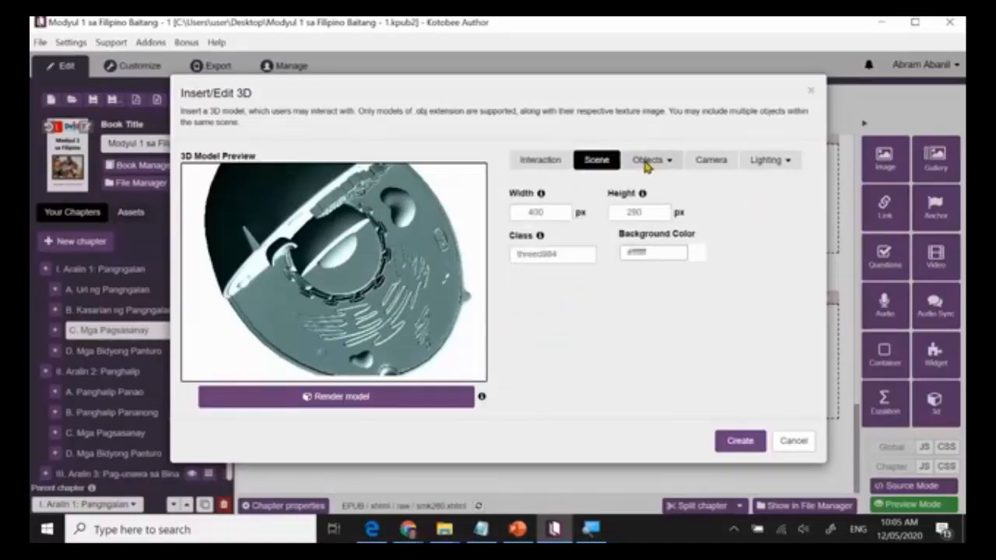
left_click(645, 165)
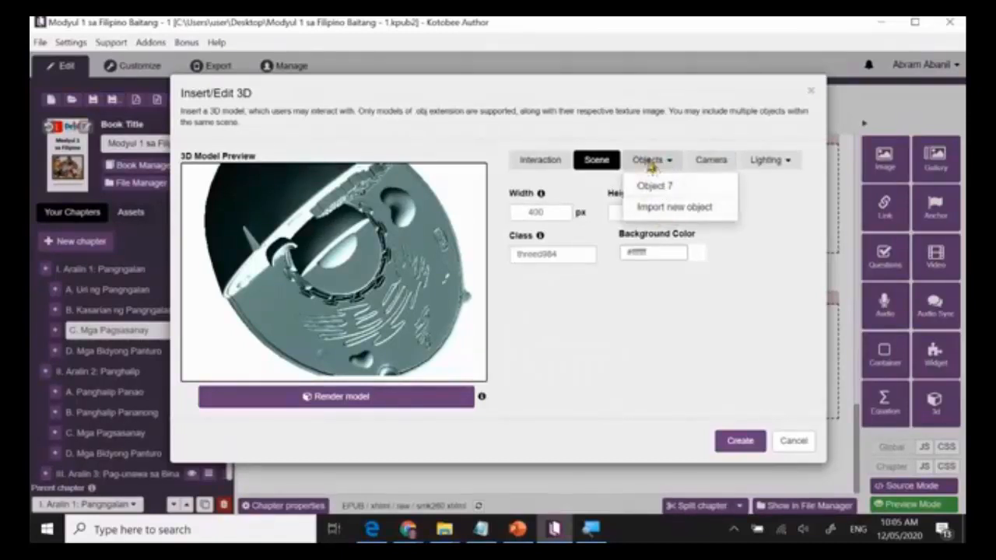
left_click(700, 163)
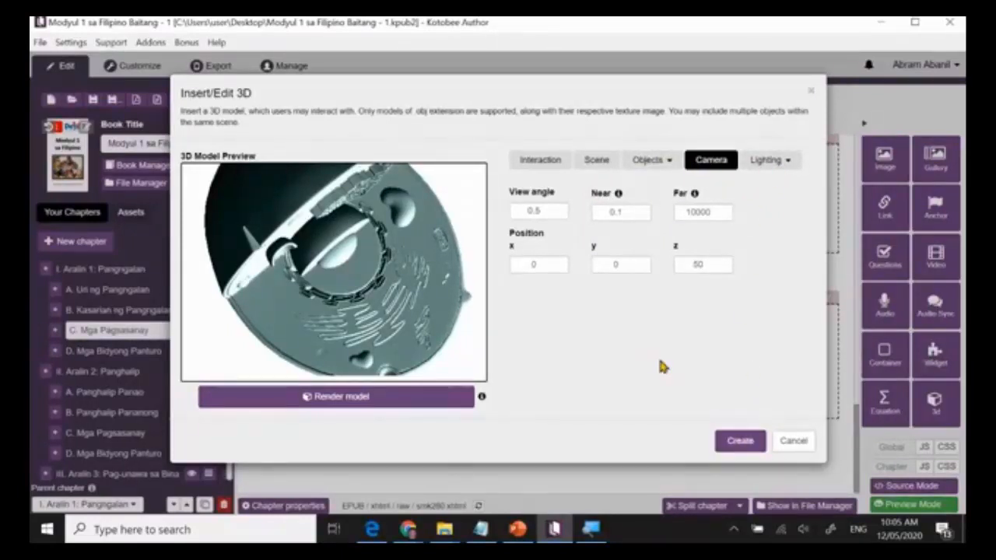
Set the 3D scene's width to 800 px.
left_click(597, 164)
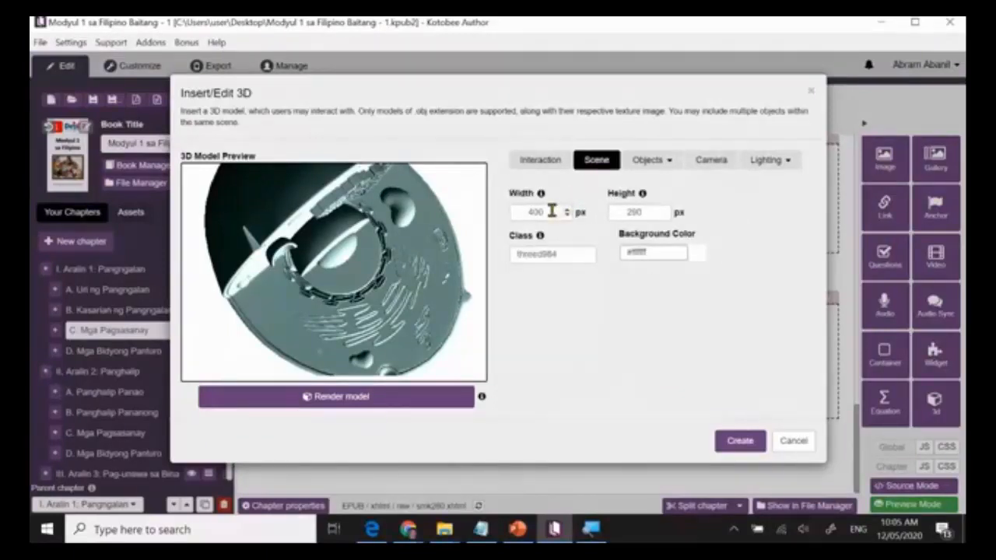
left_click(551, 211)
key("BackSpace")
key("BackSpace")
key("BackSpace")
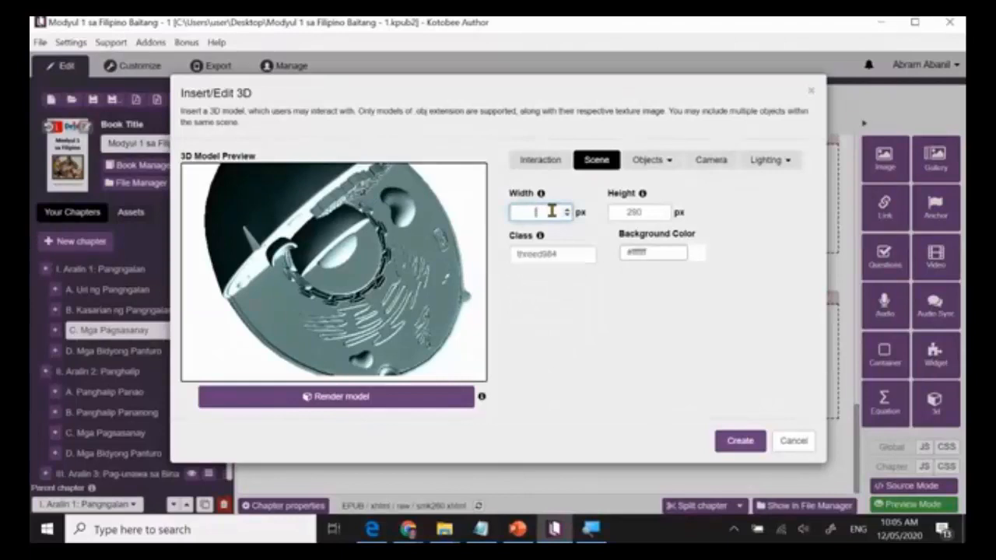
type("800")
Add the icon1 image from Downloads as the 3D model's placeholder image and create the 3D object in the chapter.
left_click(537, 163)
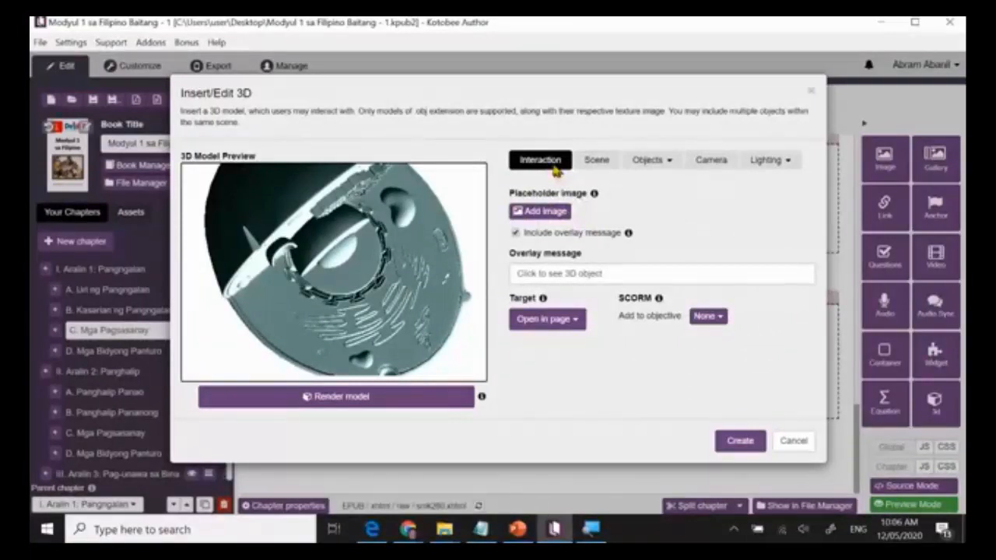
mouse_move(596, 199)
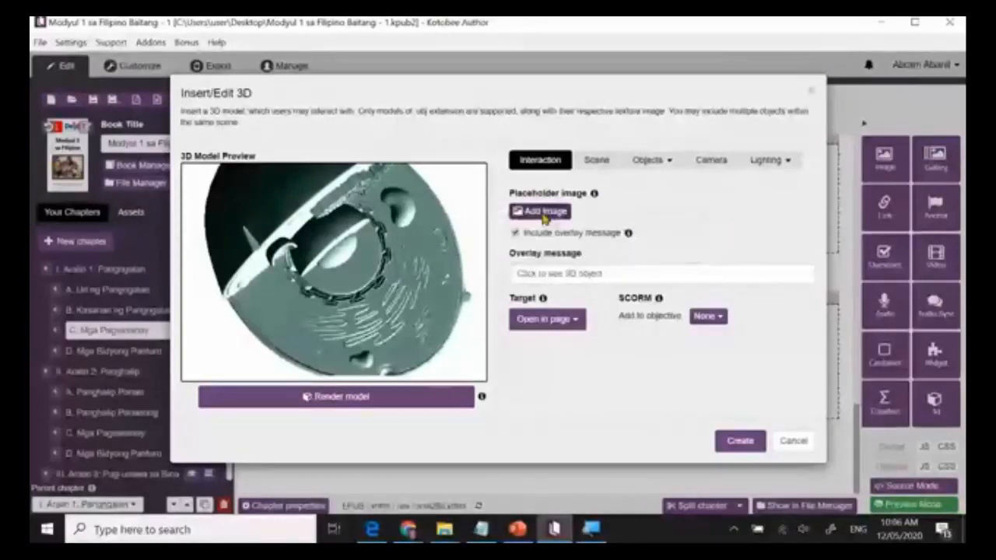
left_click(545, 214)
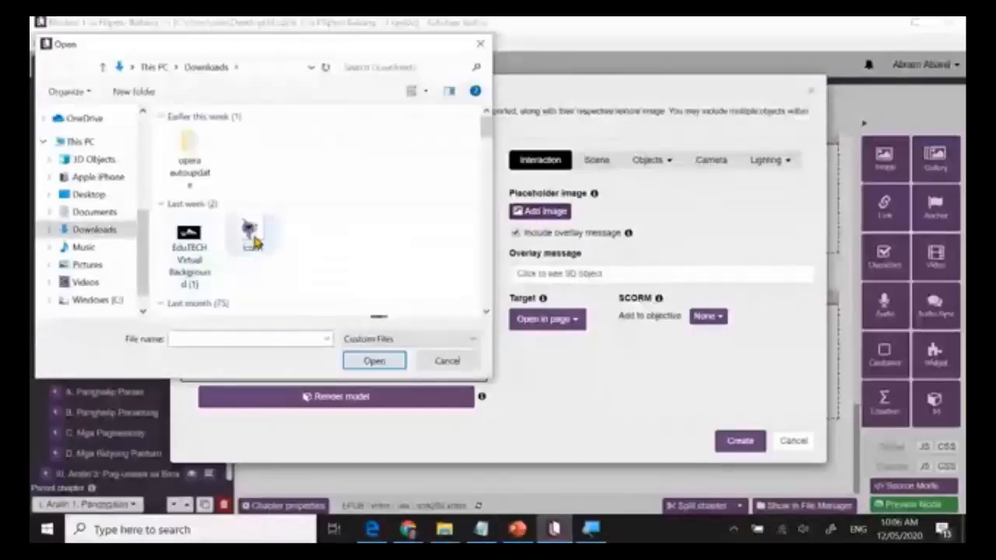
left_click(253, 237)
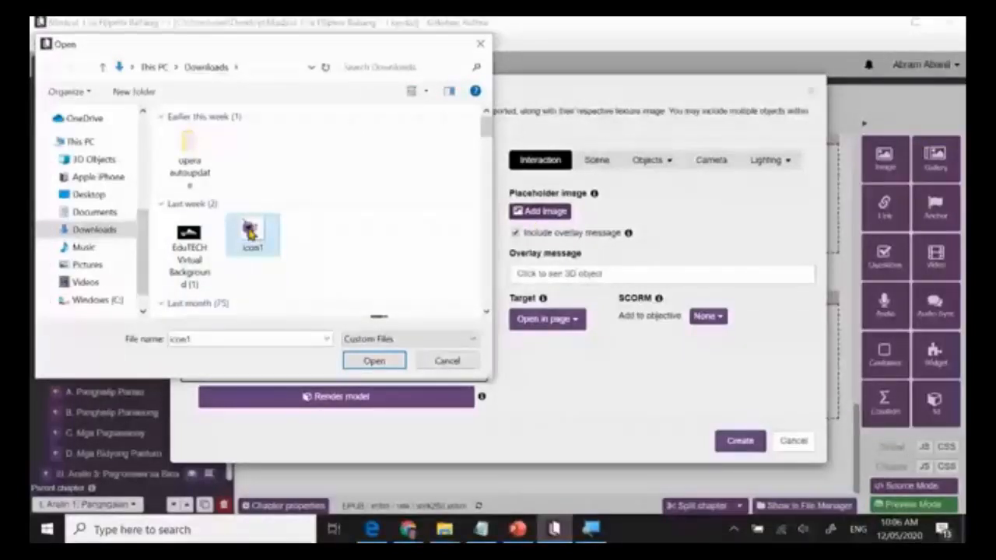
double_click(250, 232)
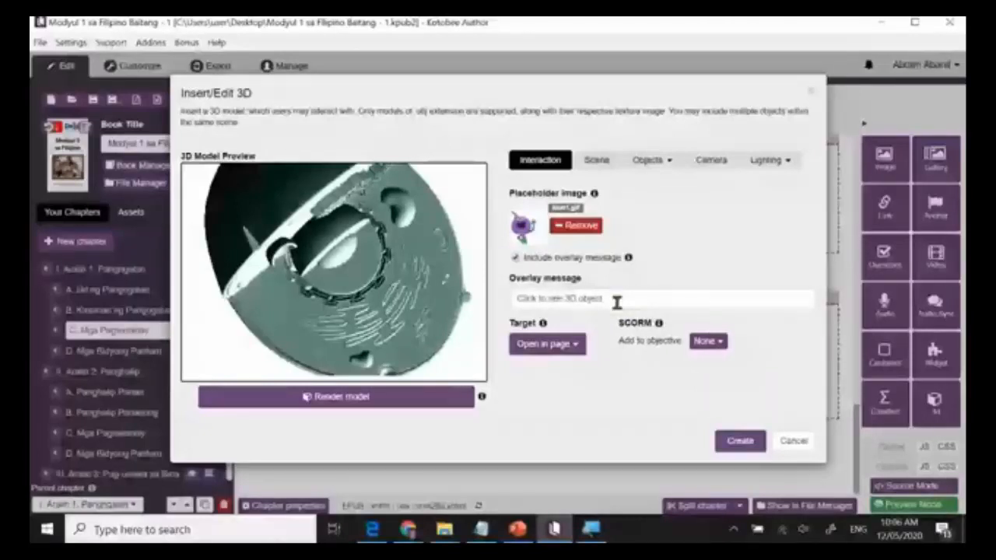
left_click(740, 442)
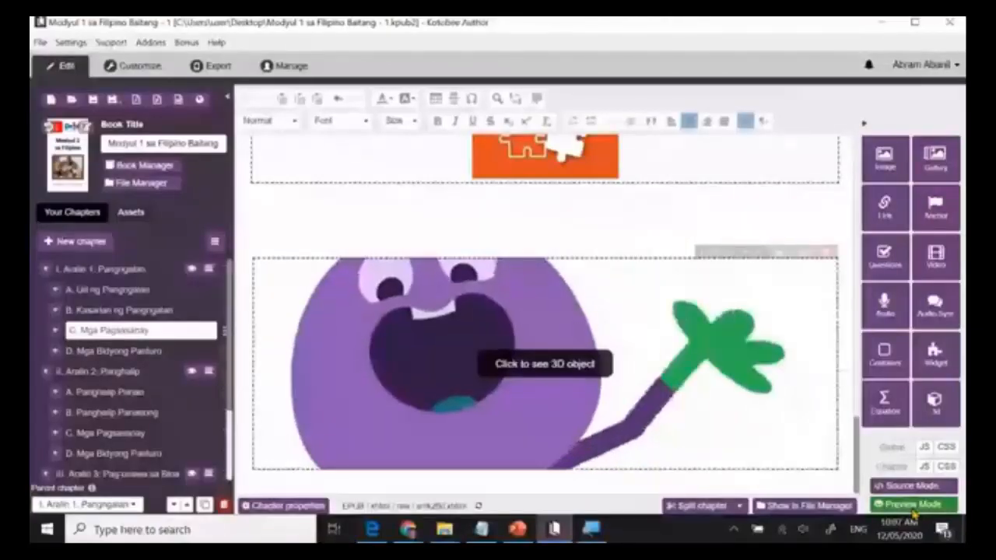
Preview the chapter, load the 3D cell model from its placeholder image, and exit the preview.
left_click(836, 436)
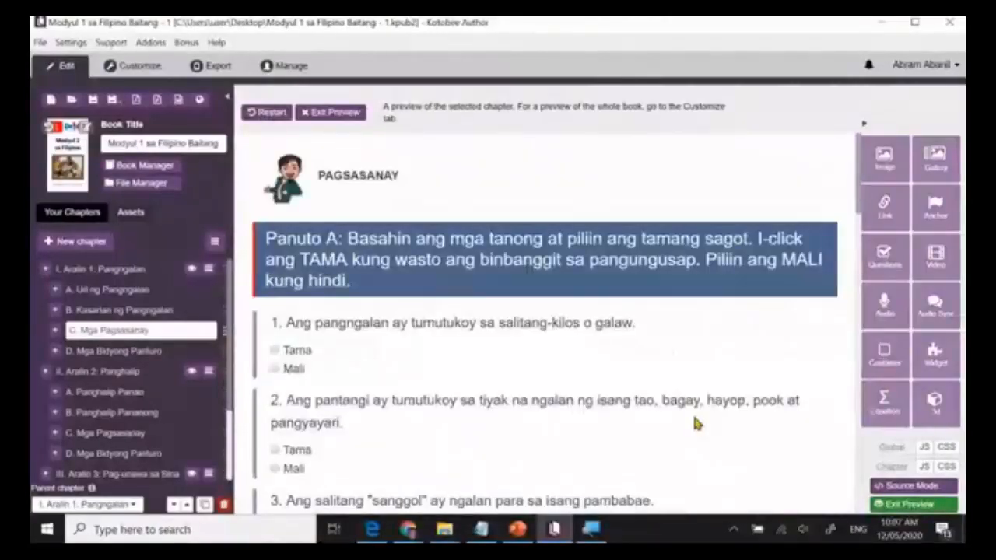
scroll(693, 419, "down", 20)
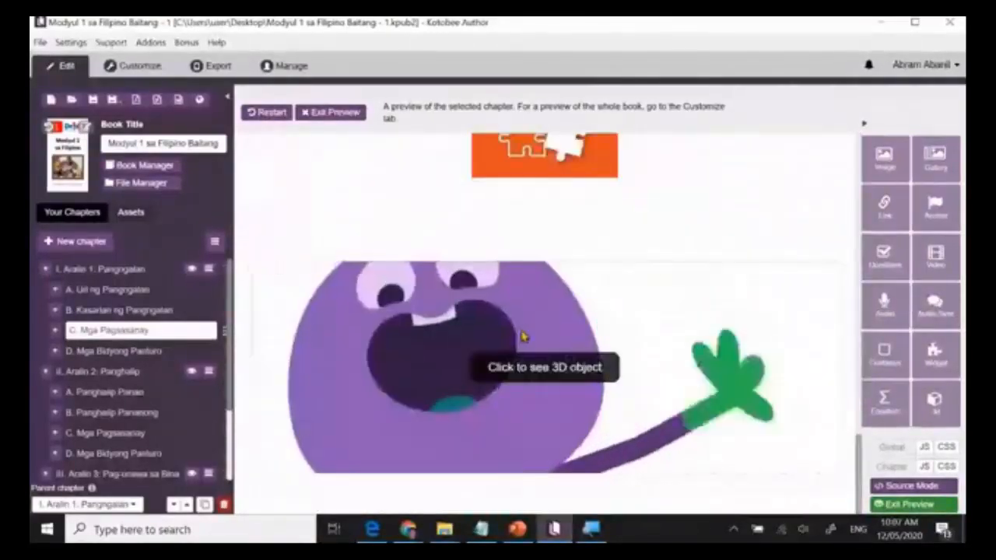
left_click(534, 374)
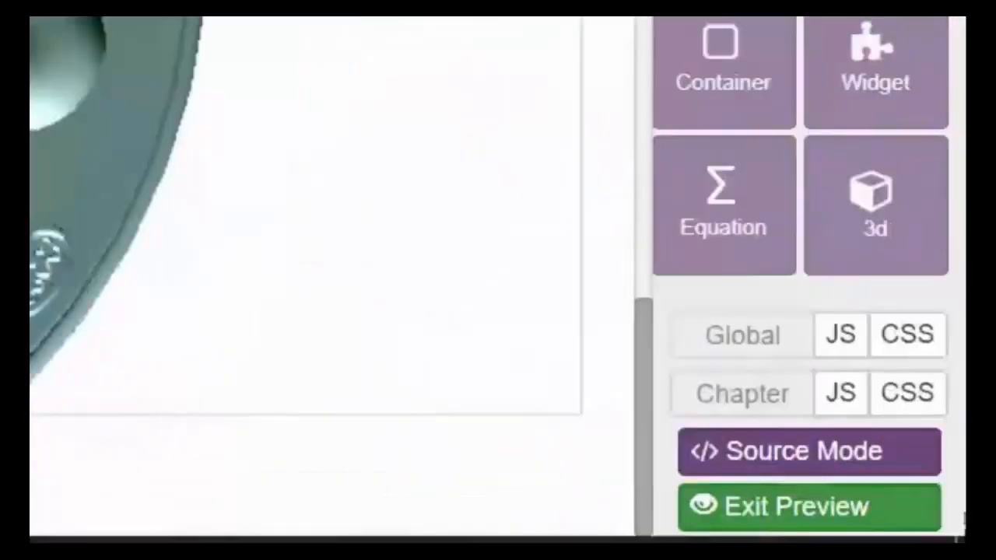
left_click(767, 510)
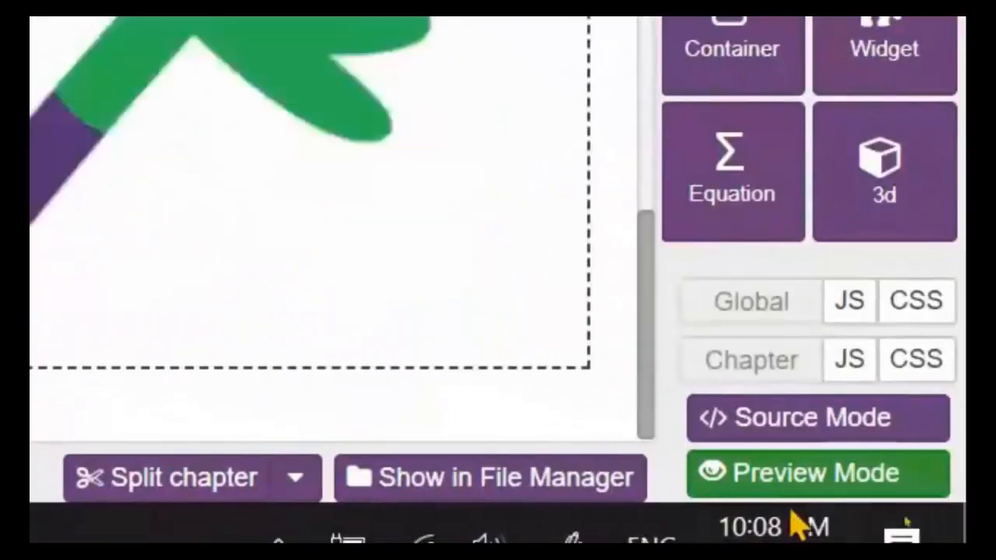
Preview the chapter again, load the 3D object and inspect the cell model close up, then return to editing.
left_click(778, 484)
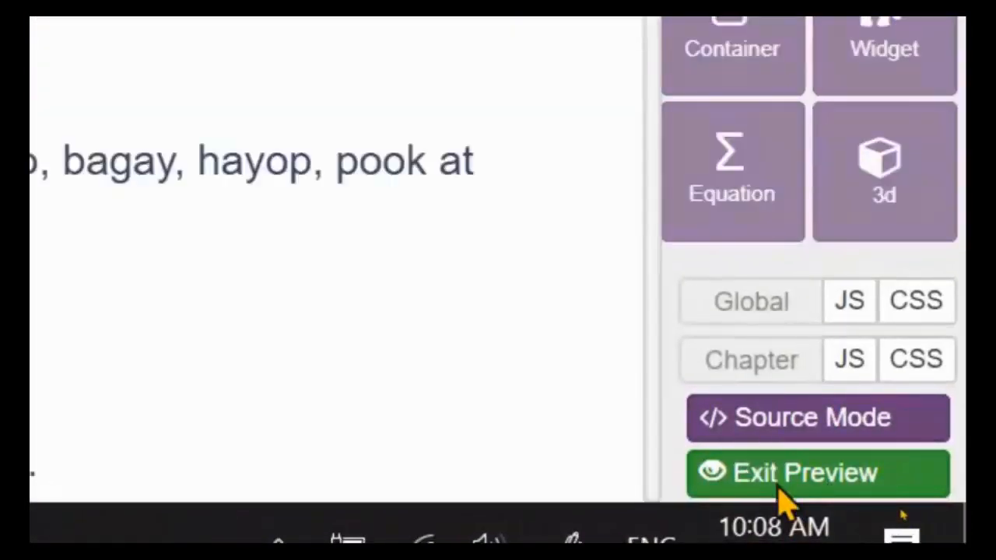
scroll(582, 409, "down", 20)
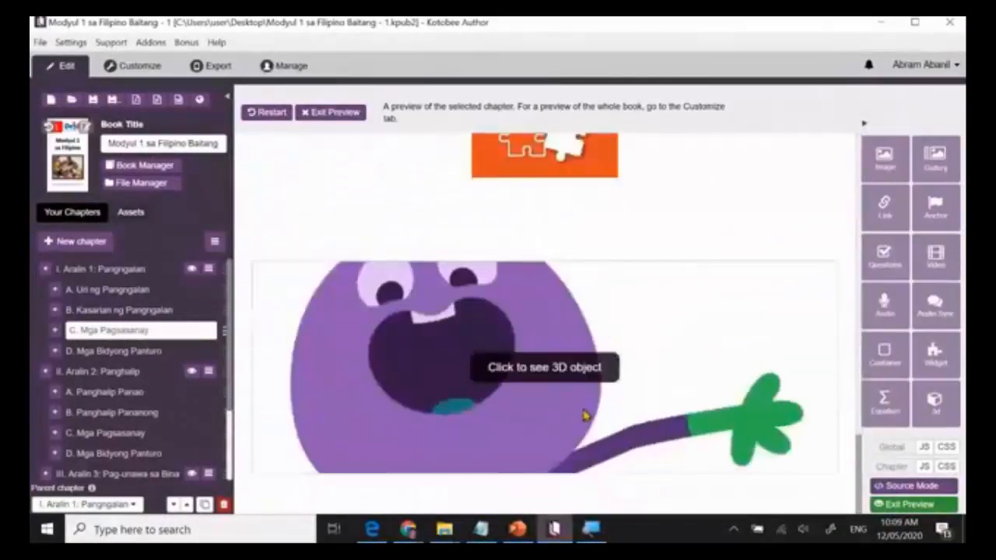
left_click(548, 375)
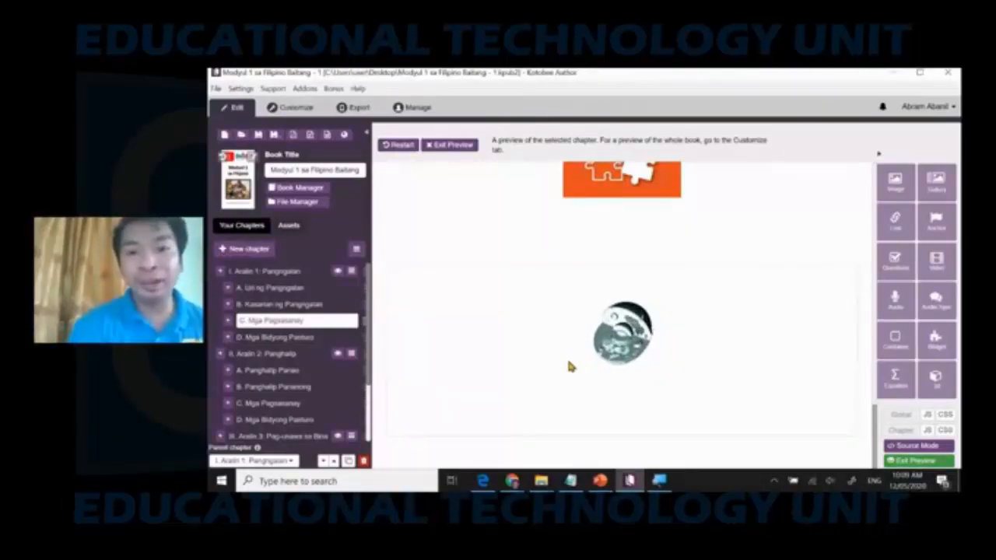
scroll(568, 362, "up", 10)
scroll(621, 350, "up", 10)
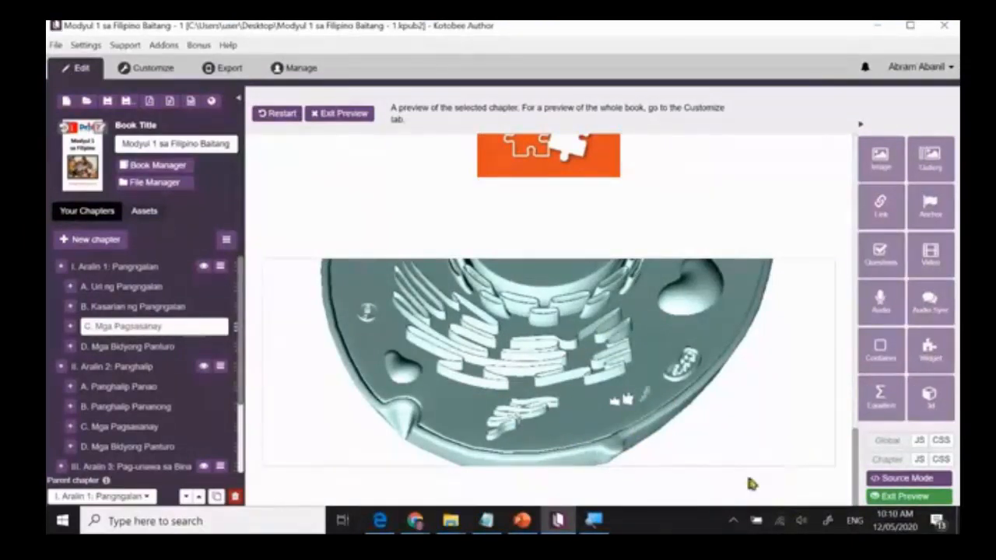
left_click(907, 498)
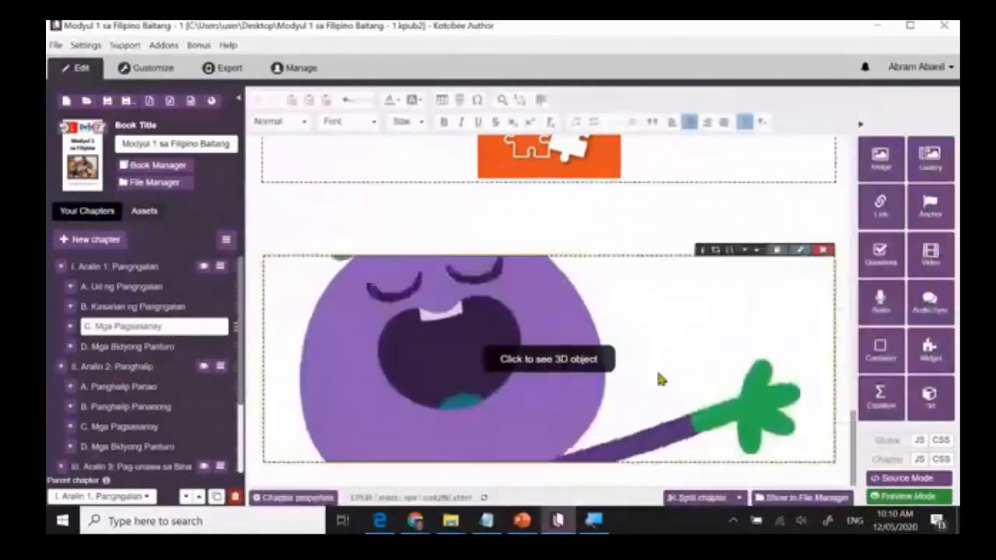
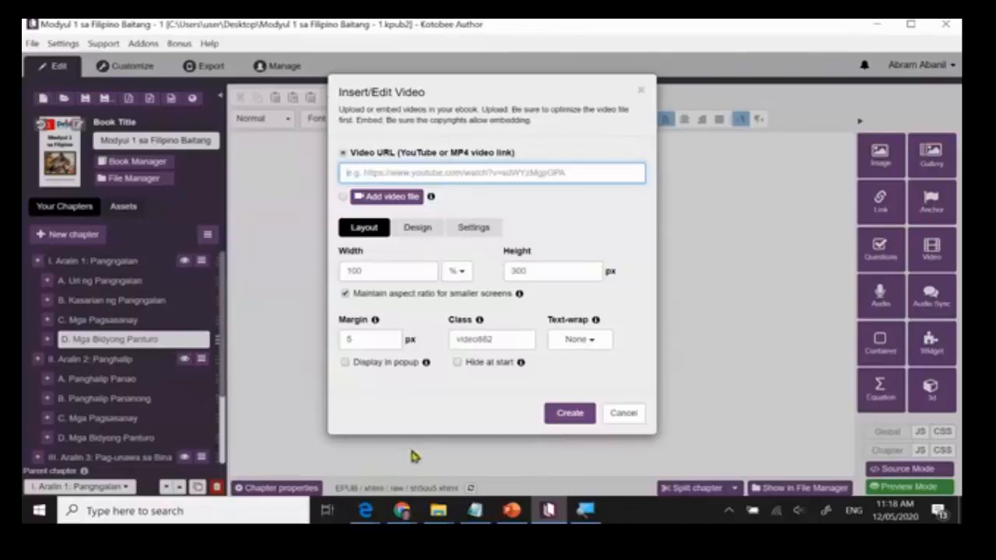
Switch to Chrome, open YouTube in a new tab and open the "Klaster at Diptonggo" video.
left_click(402, 511)
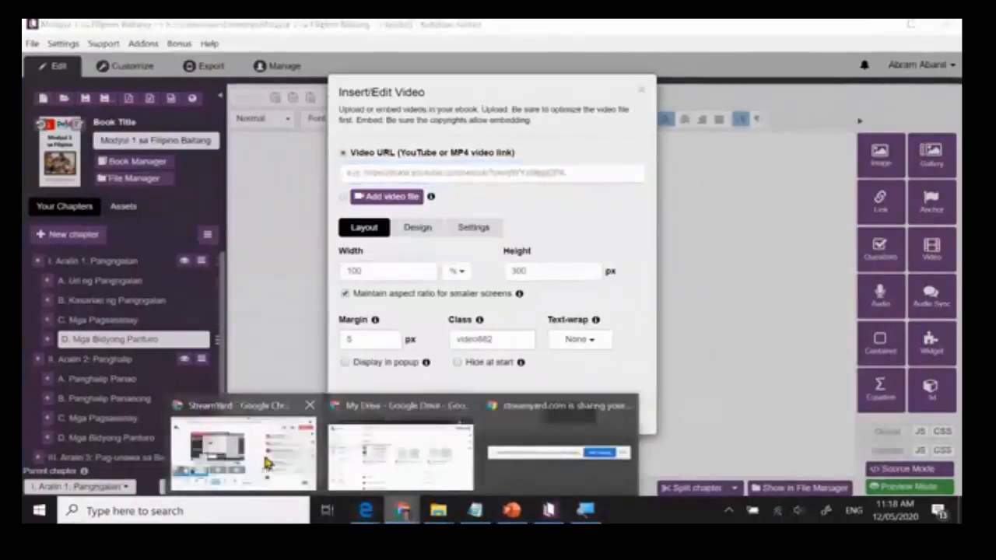
left_click(302, 473)
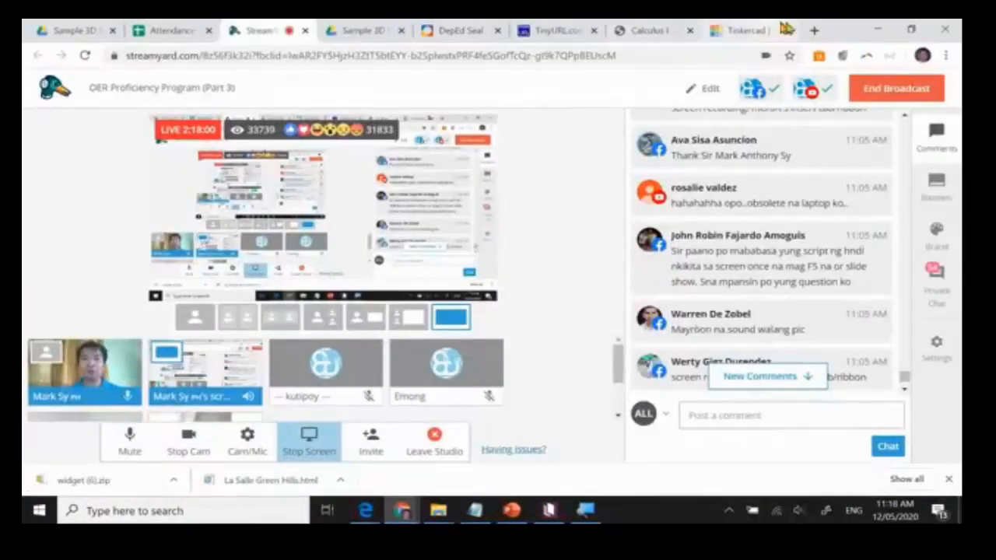
left_click(811, 32)
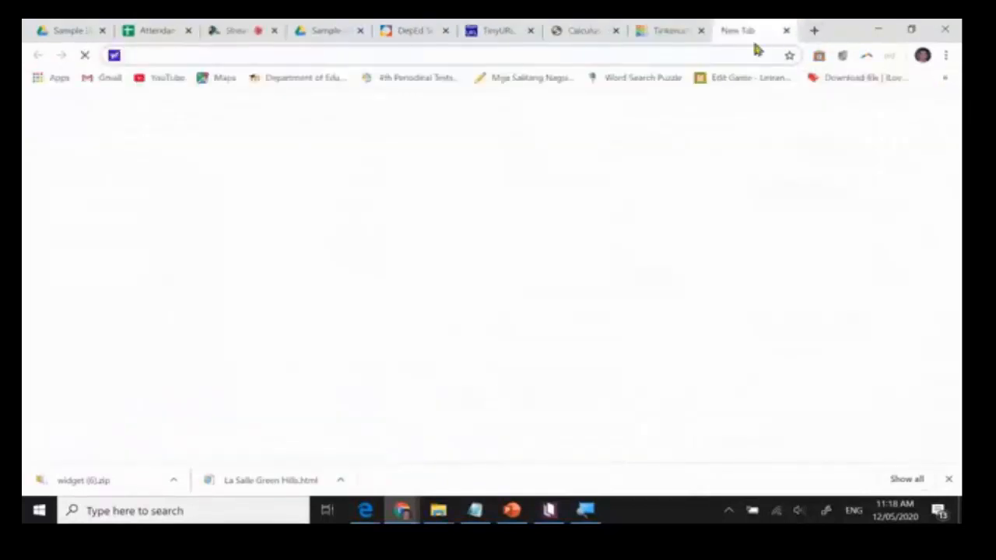
type("you")
key("Return")
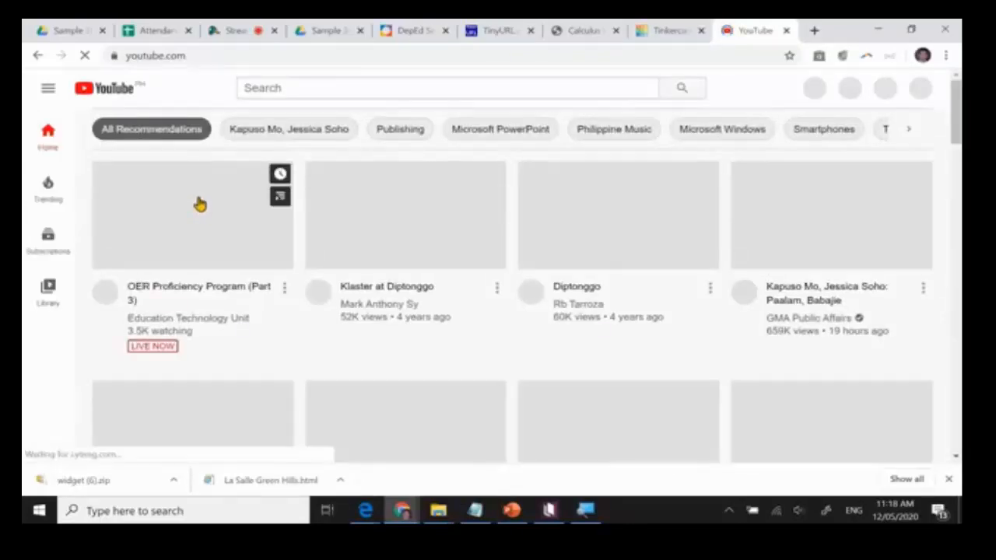
left_click(198, 207)
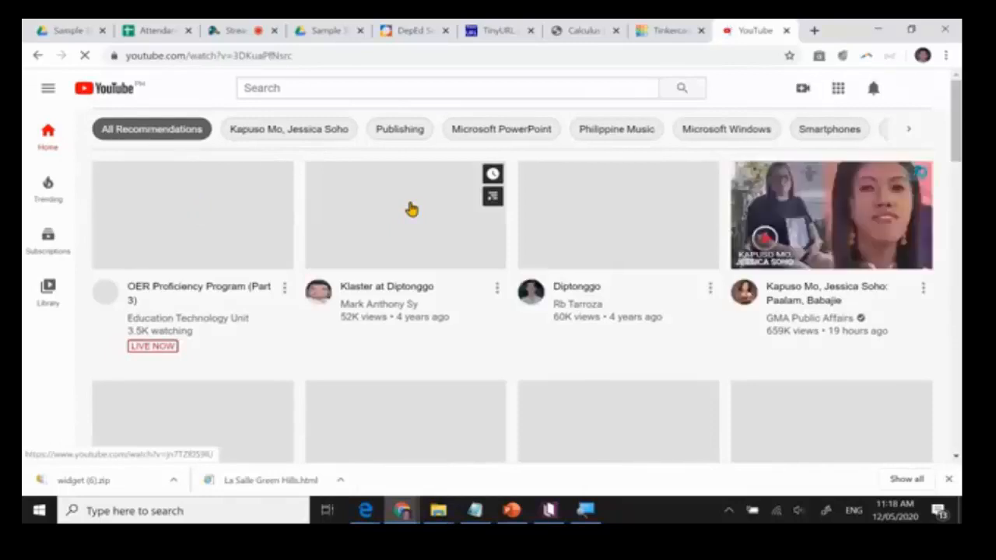
left_click(407, 207)
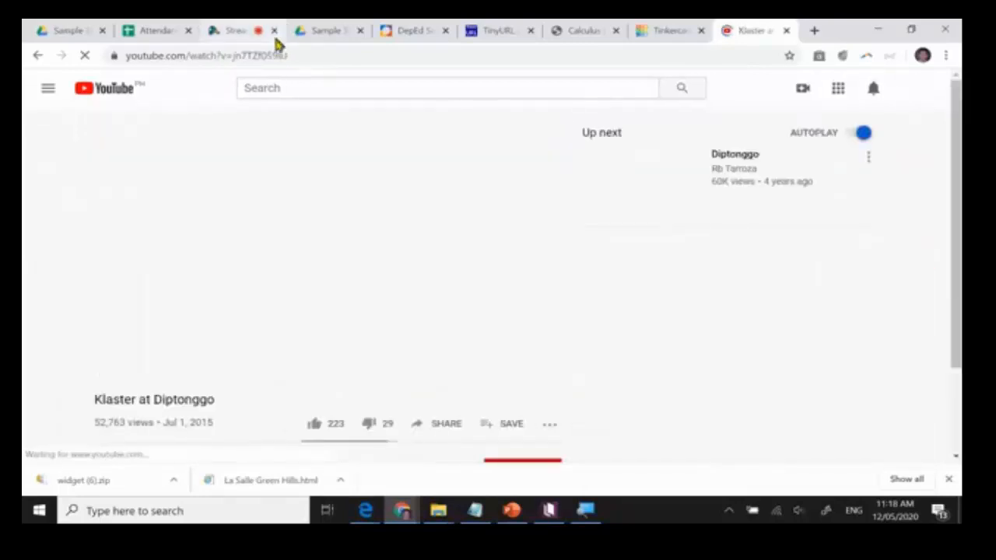
Pause the "Klaster at Diptonggo" video and copy its web address.
left_click(277, 57)
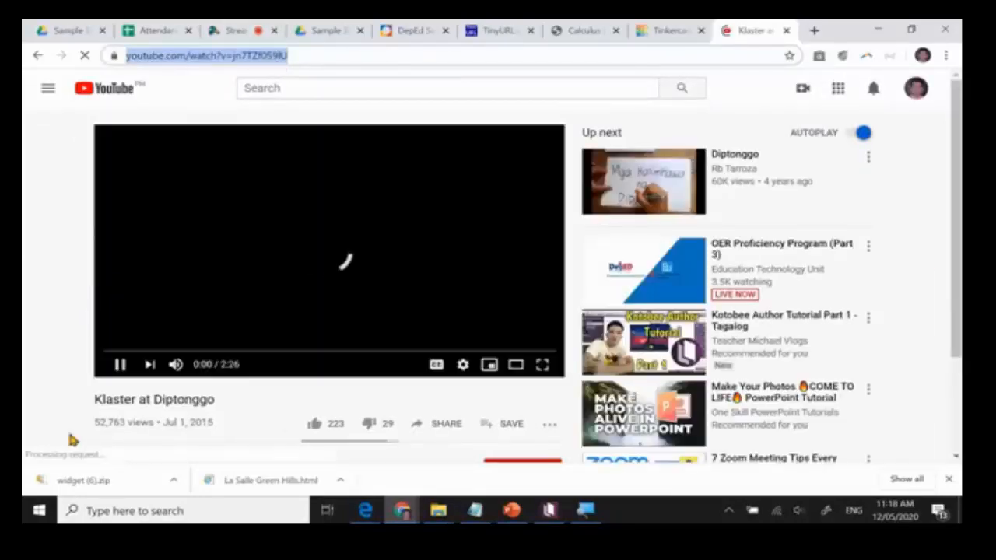
left_click(121, 369)
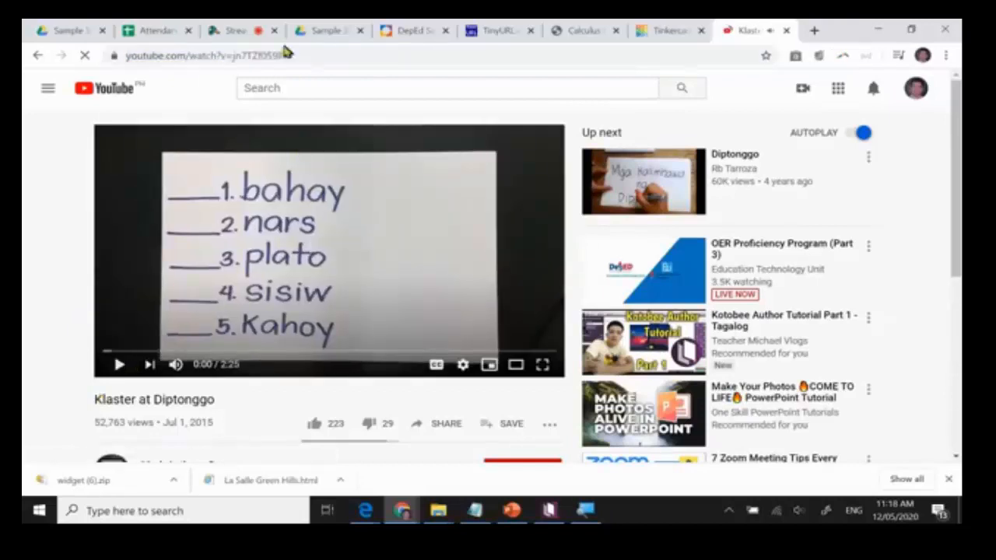
left_click(257, 59)
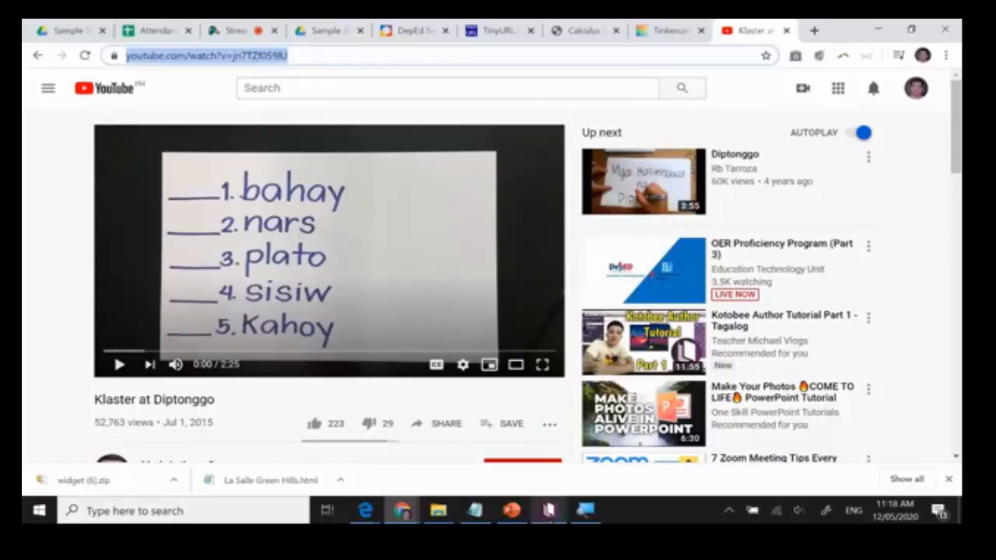
Switch back to Kotobee Author and create the chapter's video from the copied YouTube link.
left_click(549, 511)
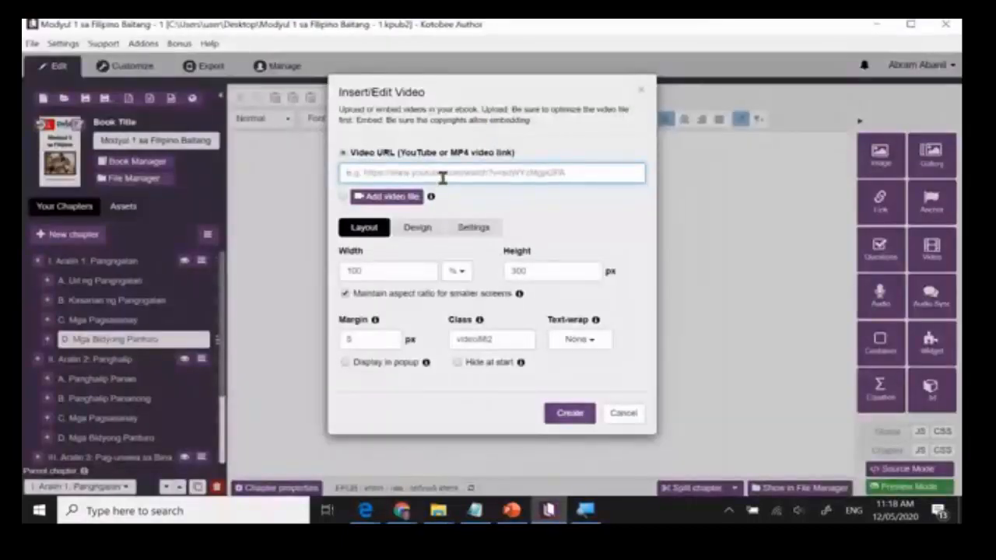
type("https://www.youtube.com/watch?v=jn7TZl0S6U")
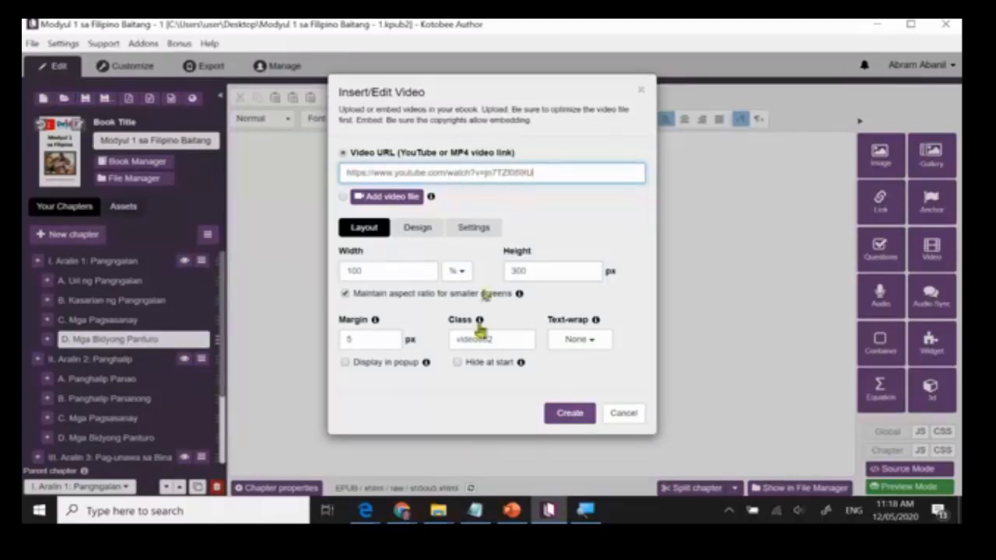
left_click(570, 414)
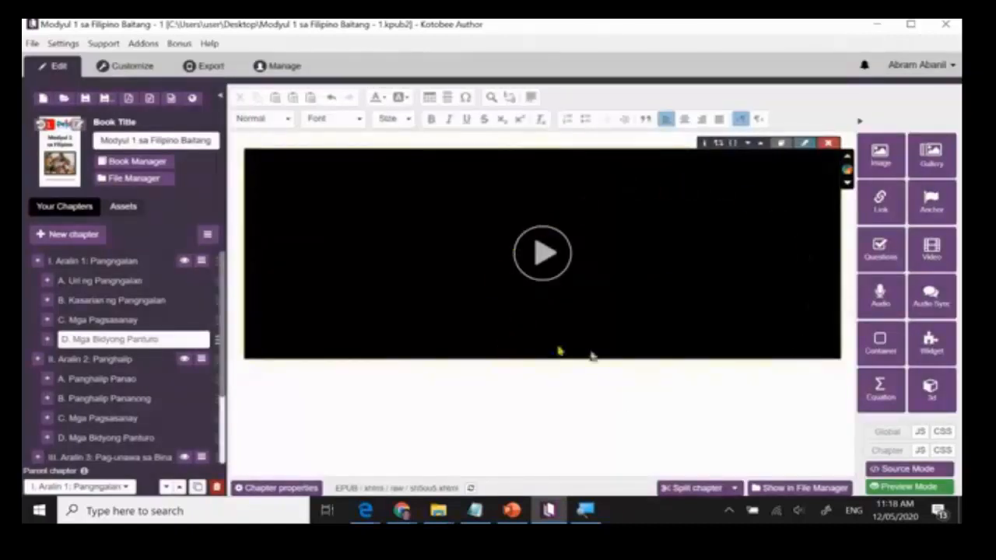
Preview the ebook, play the YouTube video in chapter "D. Mga Bidyong Panturo", and return to editing.
left_click(143, 68)
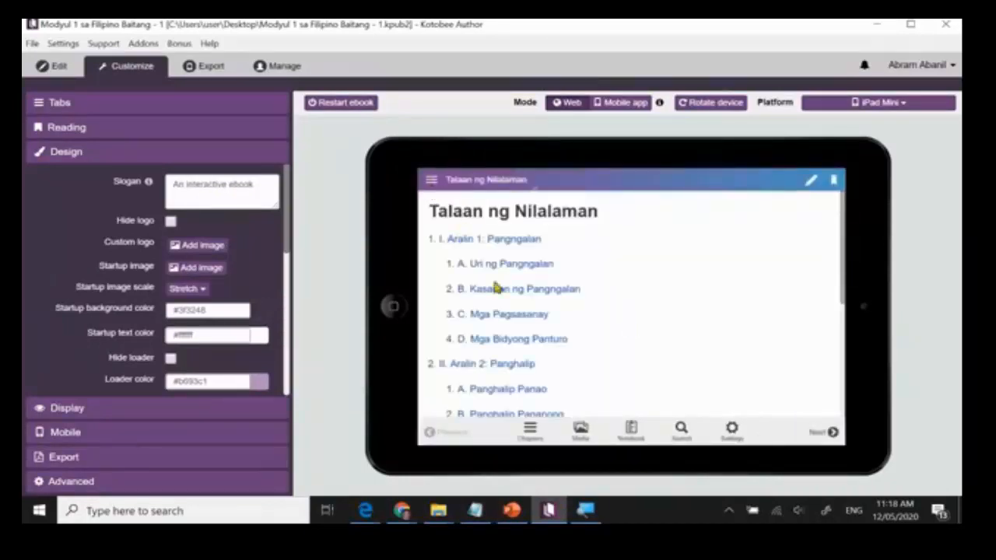
left_click(519, 342)
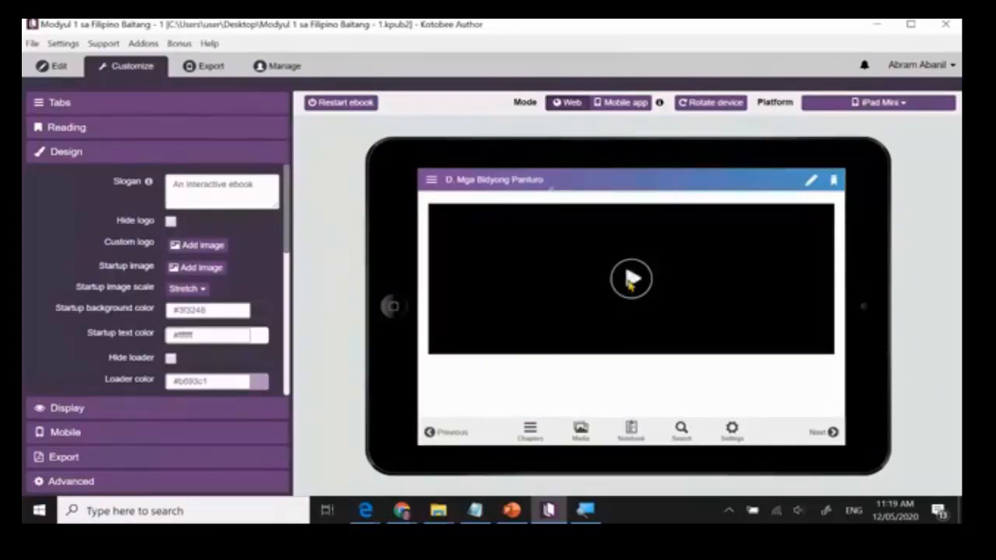
left_click(631, 281)
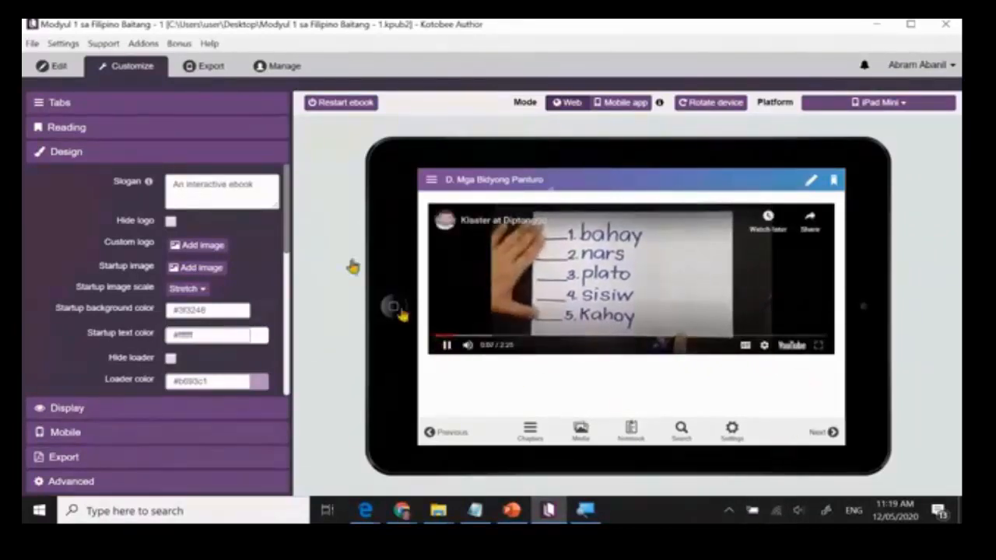
left_click(52, 65)
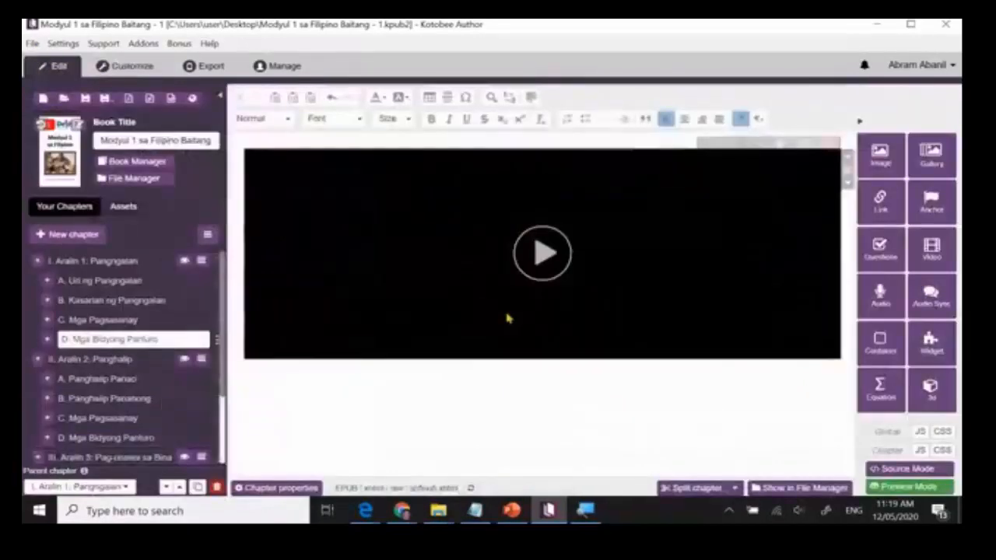
Add the label "Online Video" above the embedded video and the label "Offline Video" below it.
left_click(637, 379)
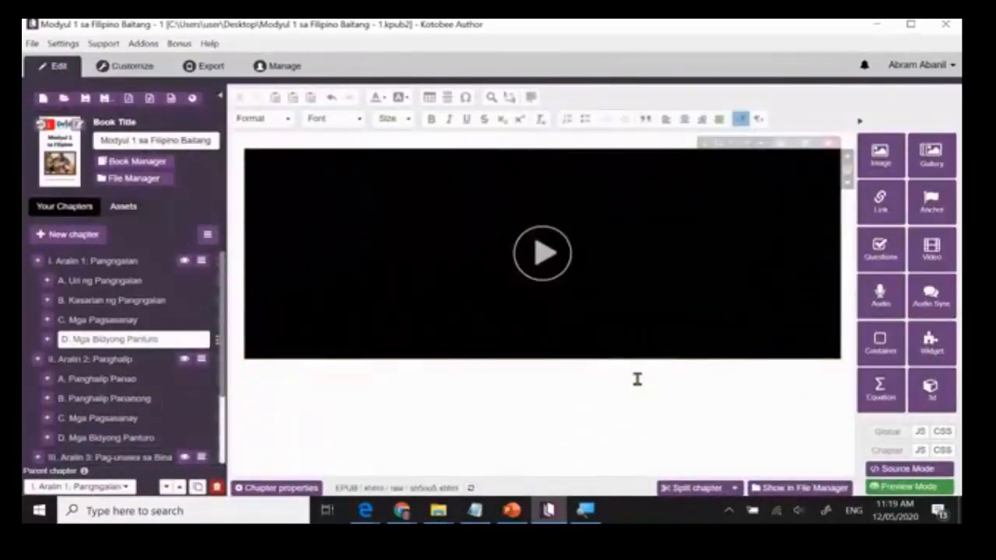
key("Return")
key("BackSpace")
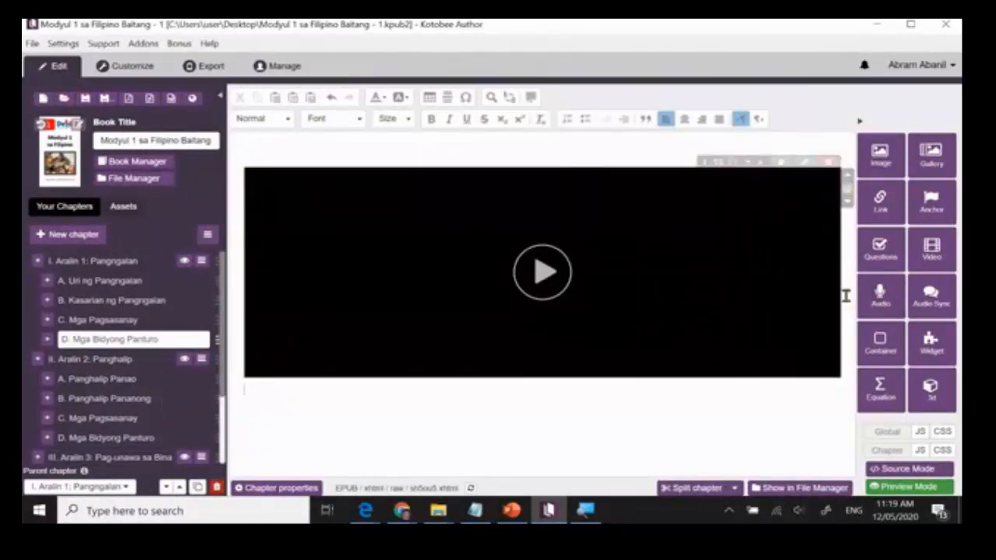
left_click(470, 151)
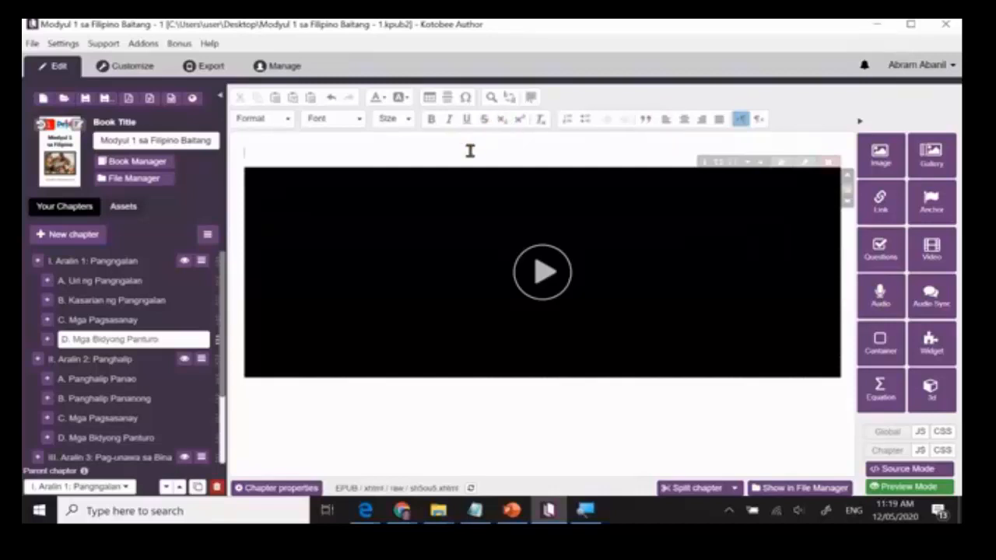
type("ON")
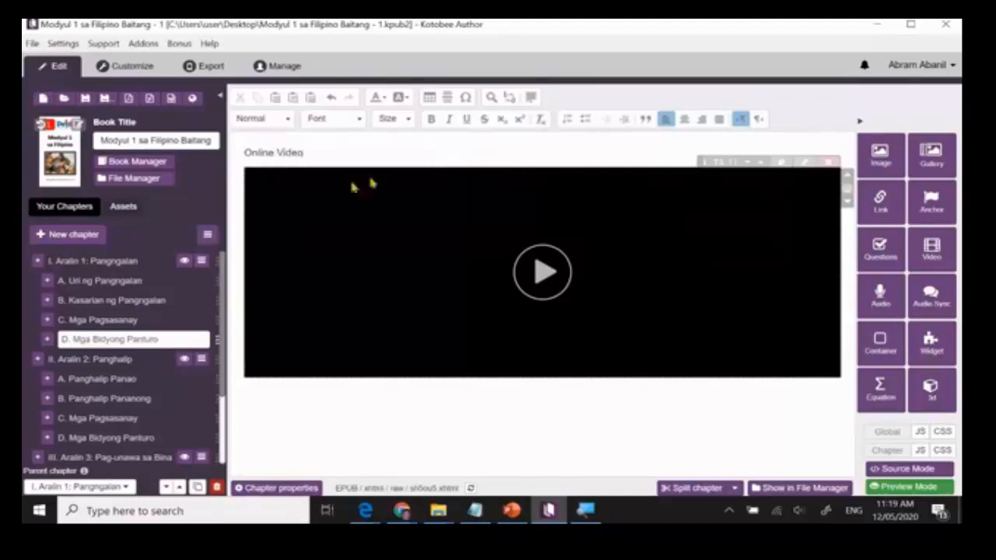
left_click(350, 417)
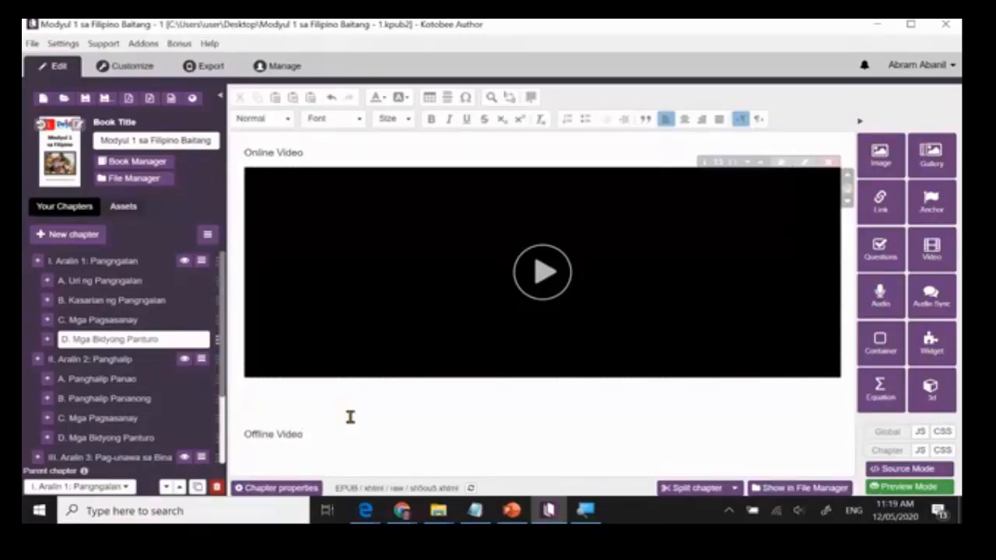
Insert the DemoVideo file from the Desktop as a video below the "Offline Video" label.
left_click(940, 252)
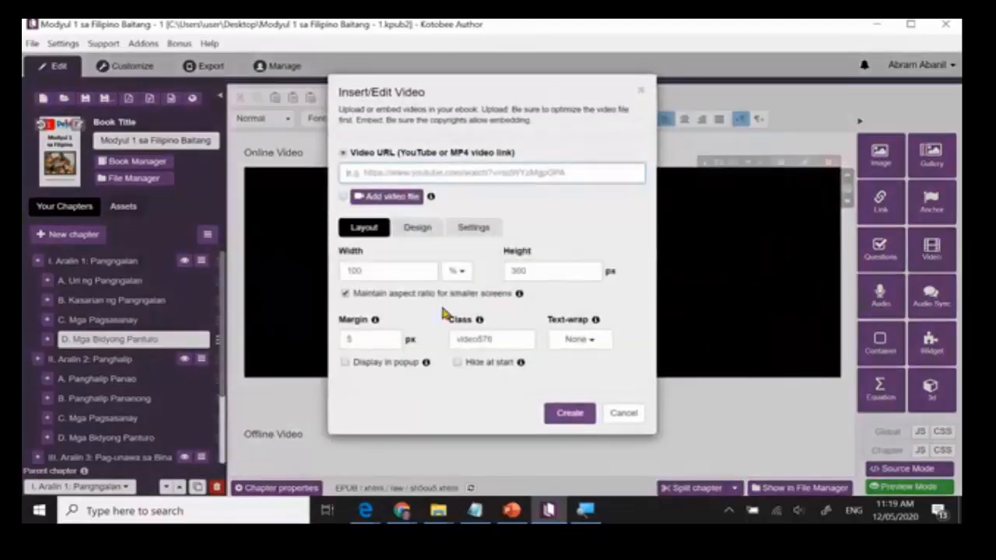
left_click(395, 200)
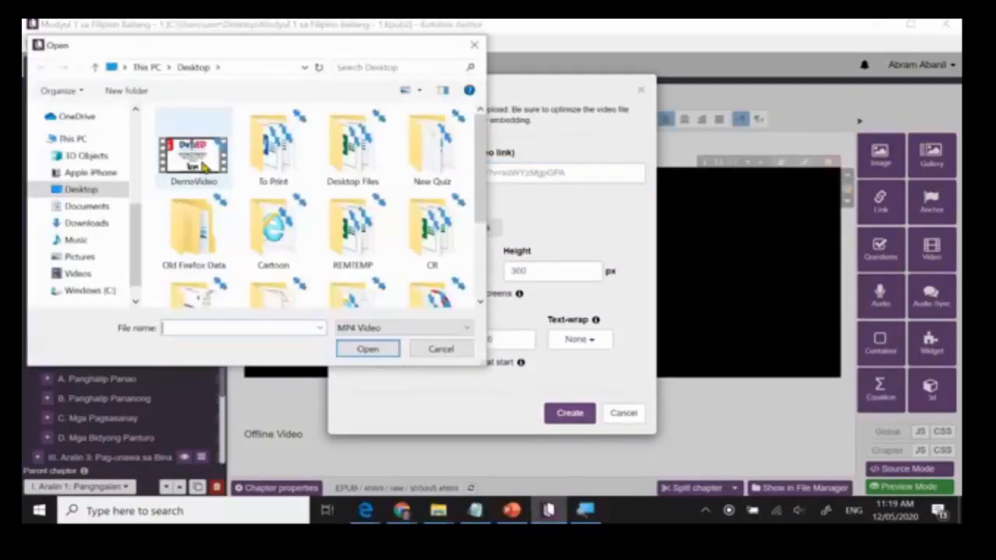
left_click(197, 166)
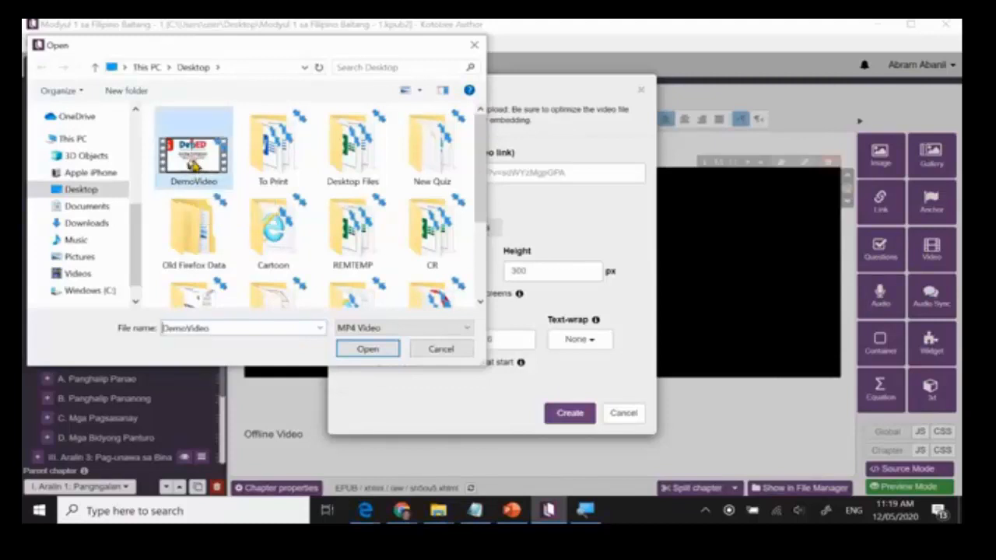
left_click(377, 352)
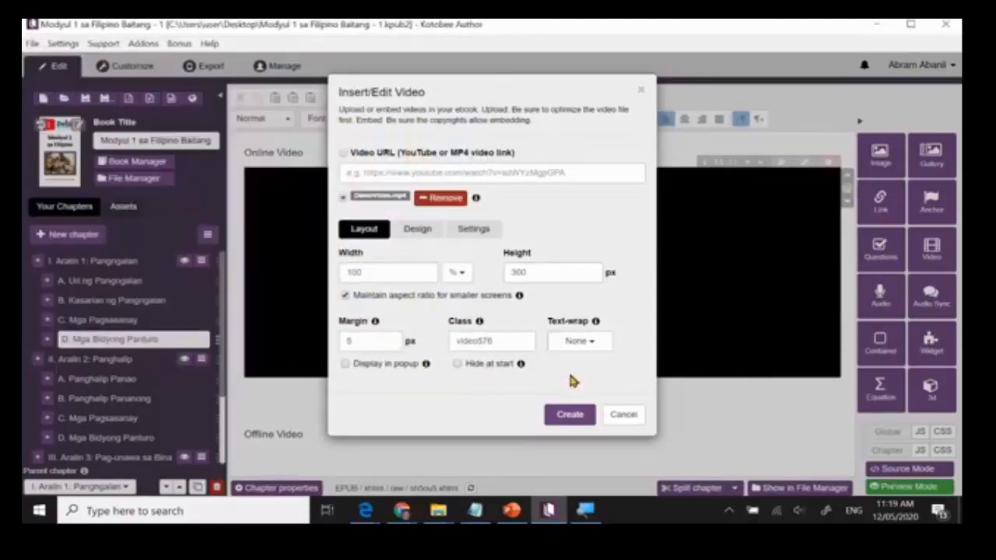
left_click(571, 415)
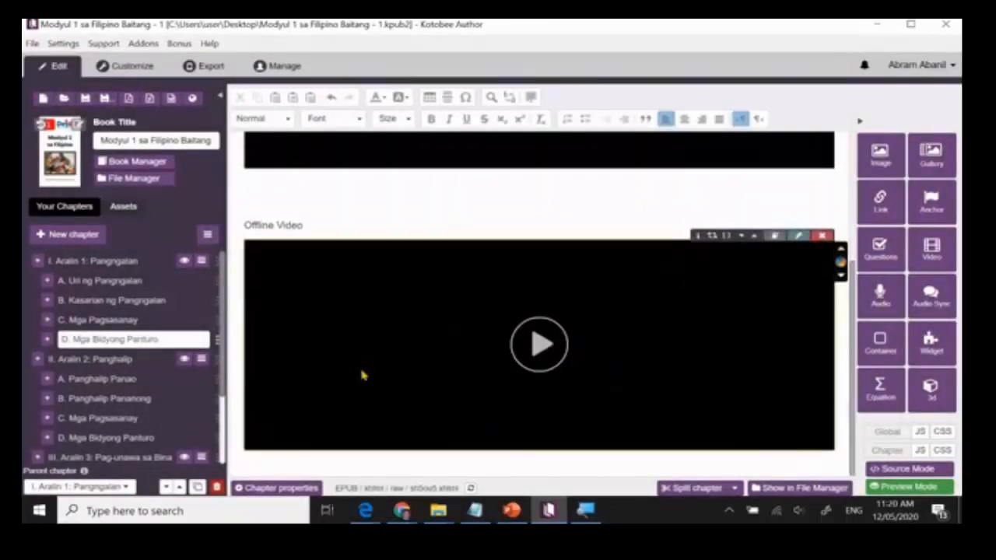
Preview chapter "D. Mga Bidyong Panturo" and play the video under "Offline Video".
left_click(125, 66)
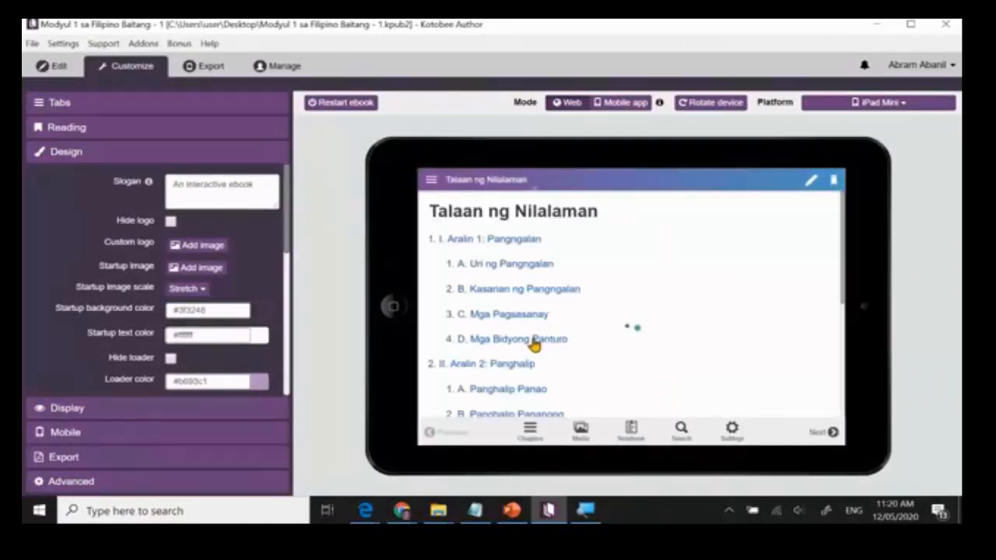
left_click(533, 343)
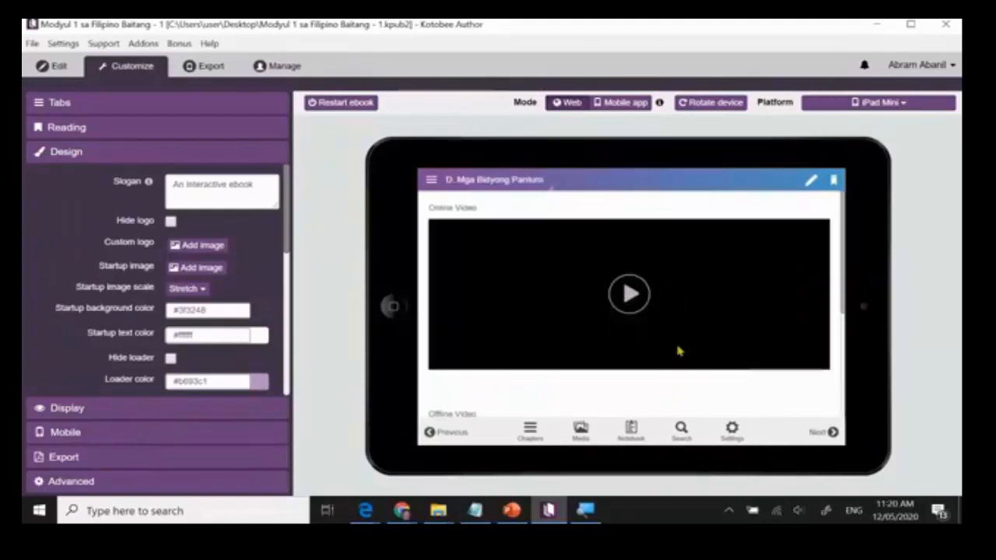
scroll(652, 359, "down", 1)
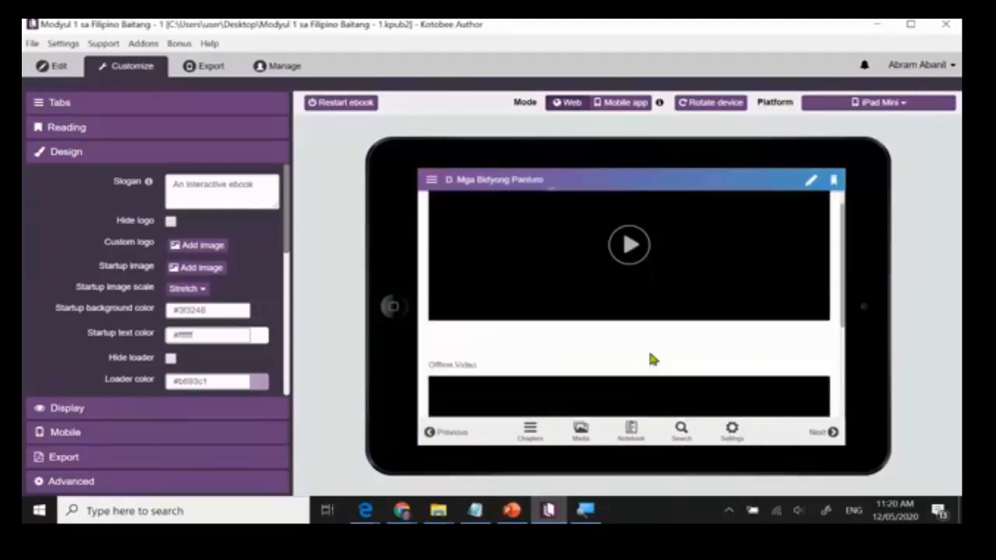
scroll(652, 359, "down", 3)
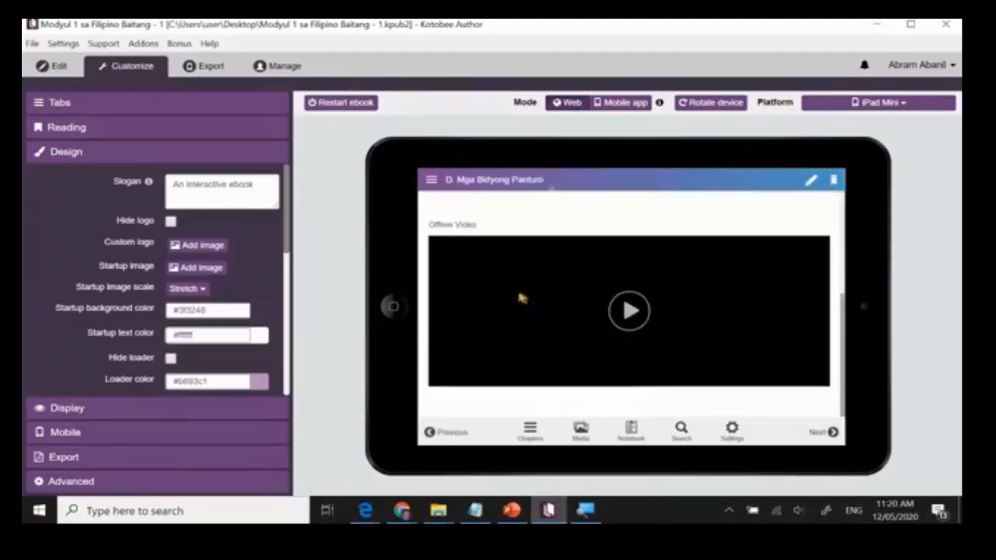
left_click(630, 312)
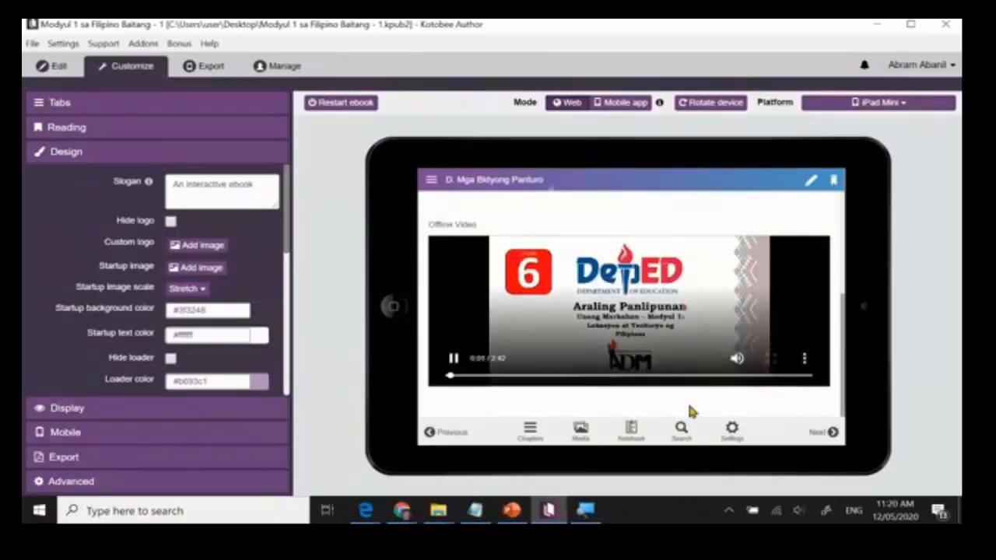
Raise the computer's speaker volume.
left_click(804, 500)
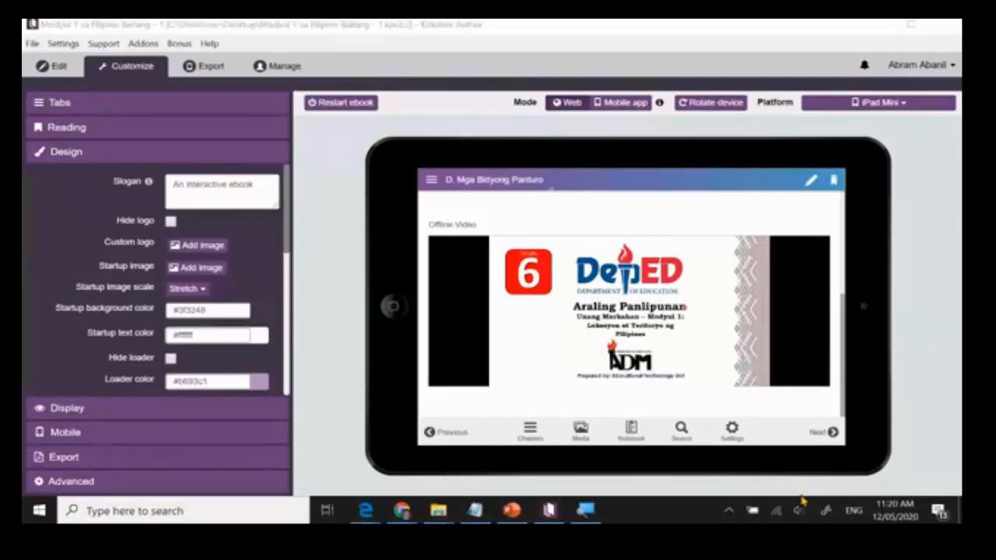
left_click_drag(863, 478, 890, 478)
left_click(928, 326)
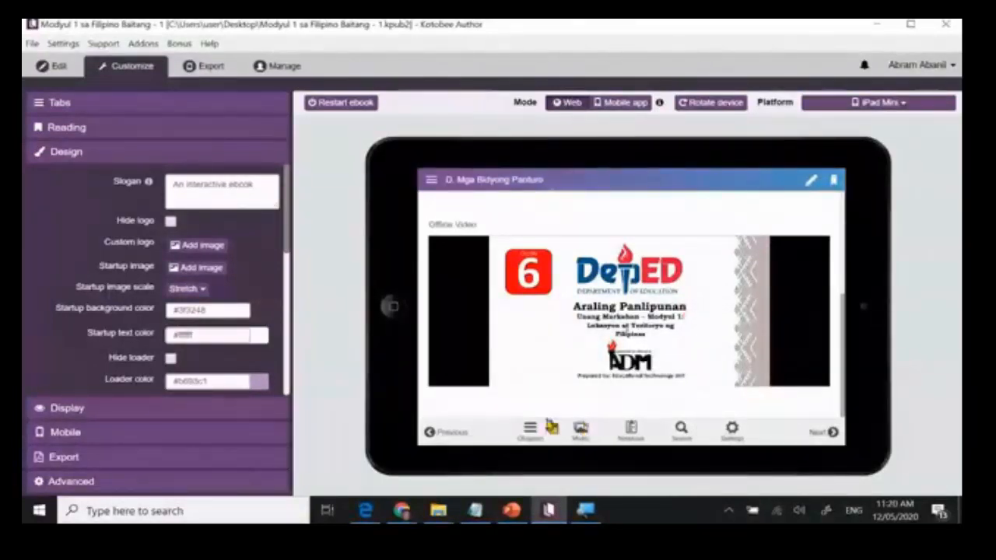
Skip the offline video ahead to about 0:37 and pause it.
mouse_move(486, 386)
left_click_drag(478, 380, 532, 384)
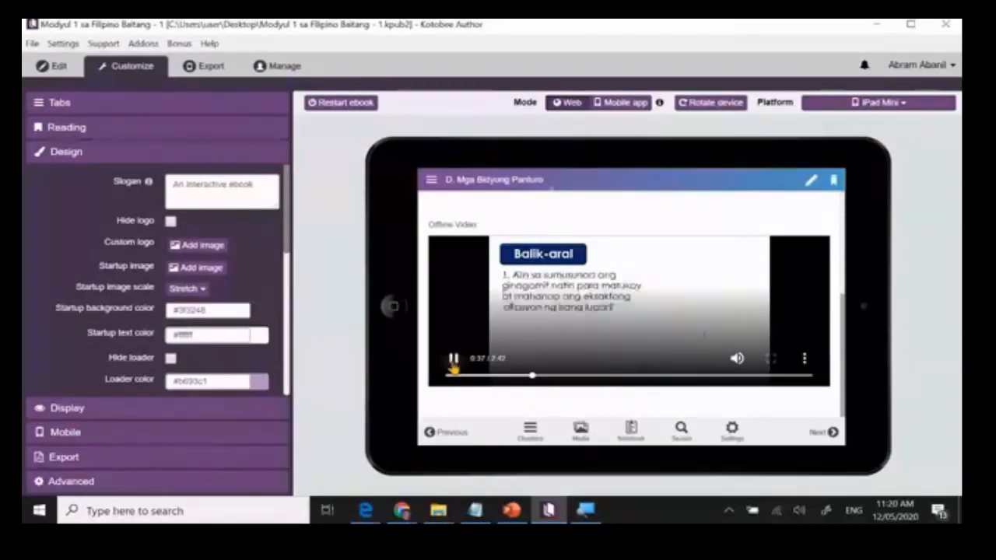
left_click(454, 364)
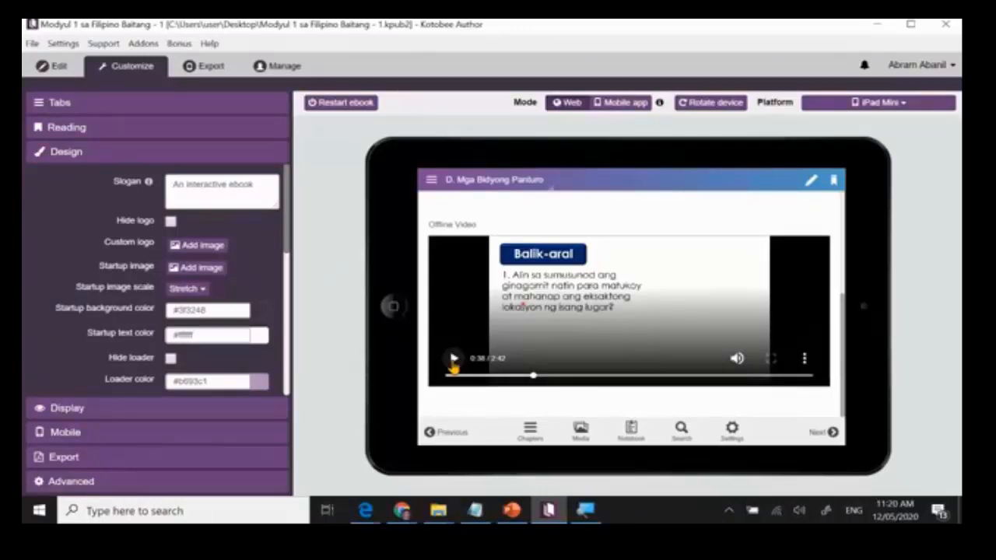
Skip the previewed offline video ahead to about 1:01 and return to editing the ebook.
left_click_drag(532, 379, 584, 391)
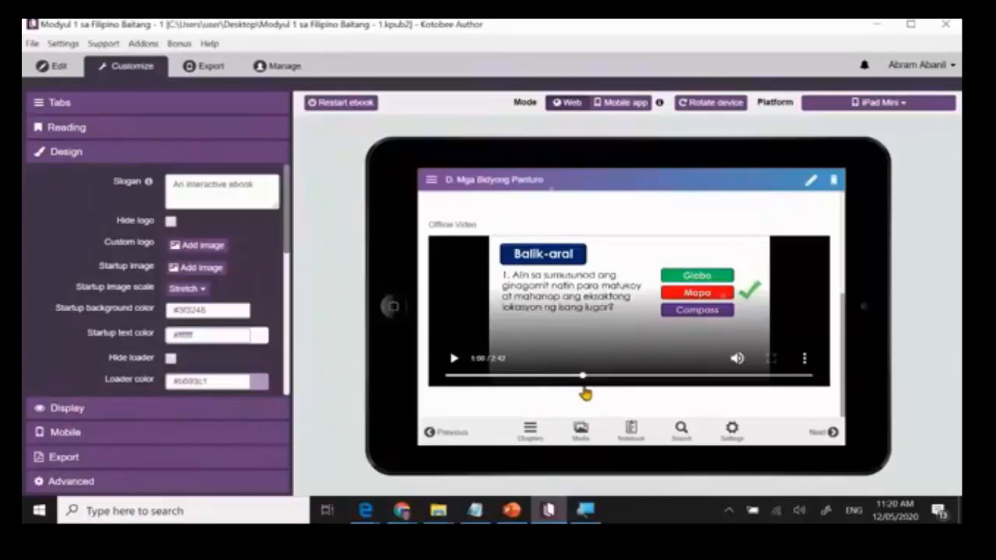
left_click(48, 67)
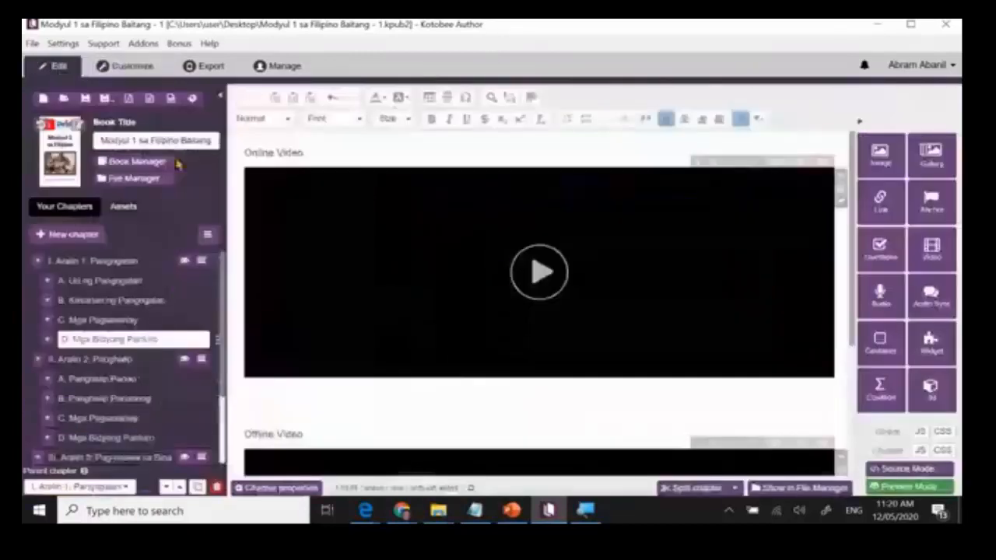
Review the contents of chapters "I. Aralin 1: Pangngalan" and "A. Uri ng Pangngalan" through to their interactive media.
left_click(115, 263)
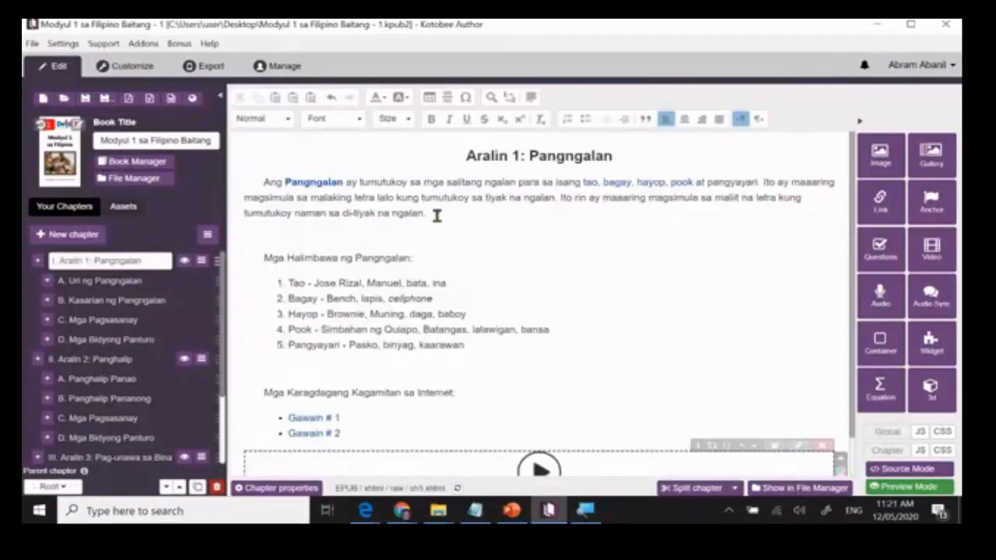
scroll(437, 216, "down", 1)
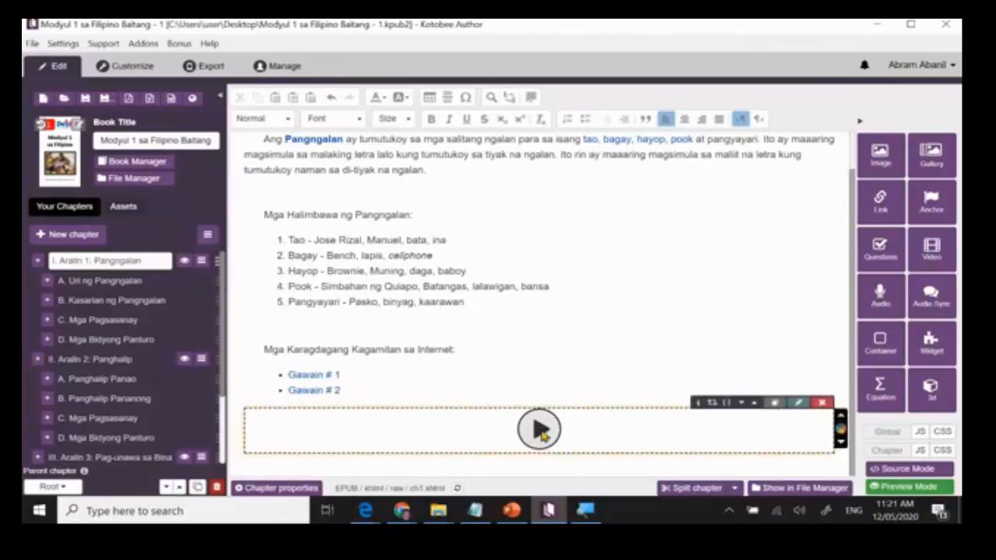
left_click(117, 281)
scroll(400, 345, "down", 3)
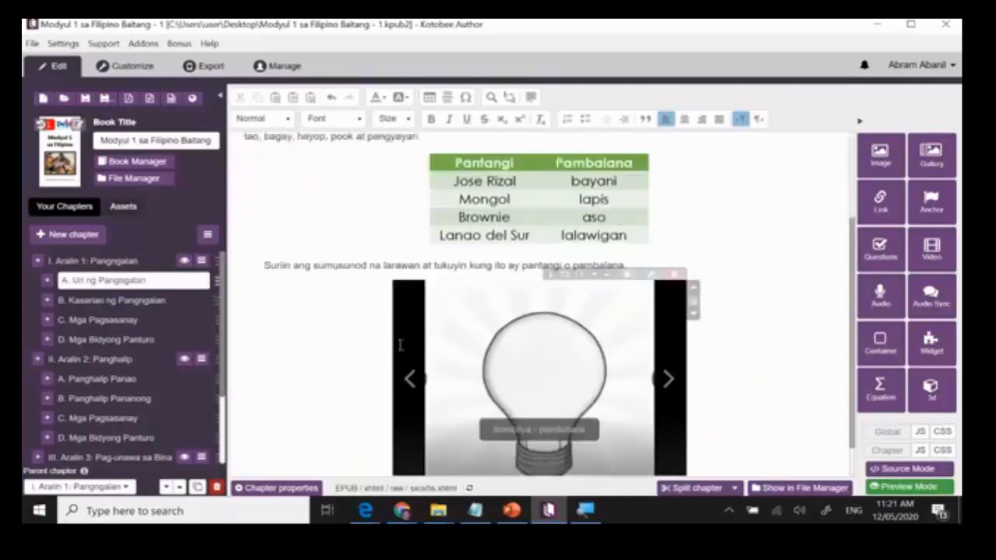
scroll(400, 345, "down", 1)
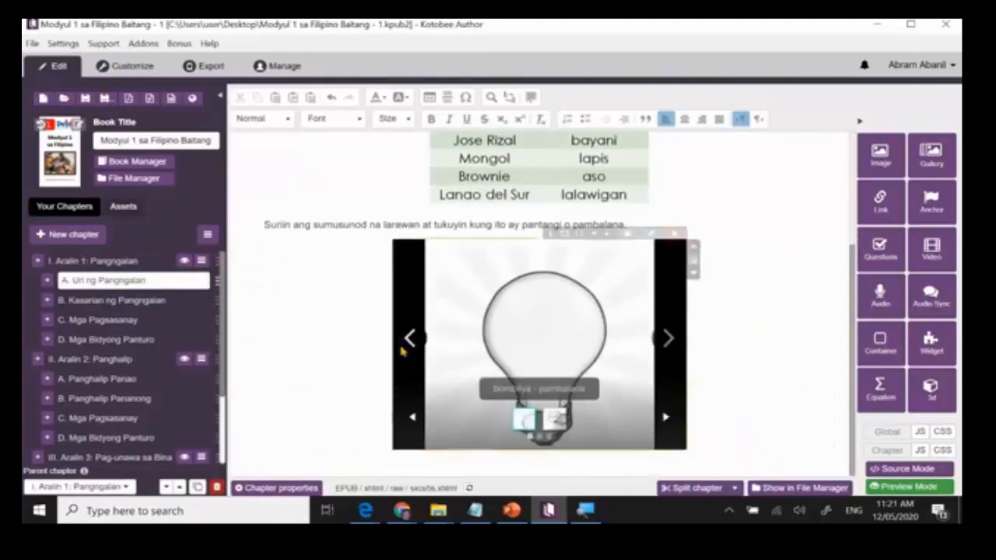
Look over chapter "B. Kasarian ng Pangngalan" and the questions, exercise popups and 3D object in "C. Mga Pagsasanay".
left_click(118, 303)
left_click(105, 320)
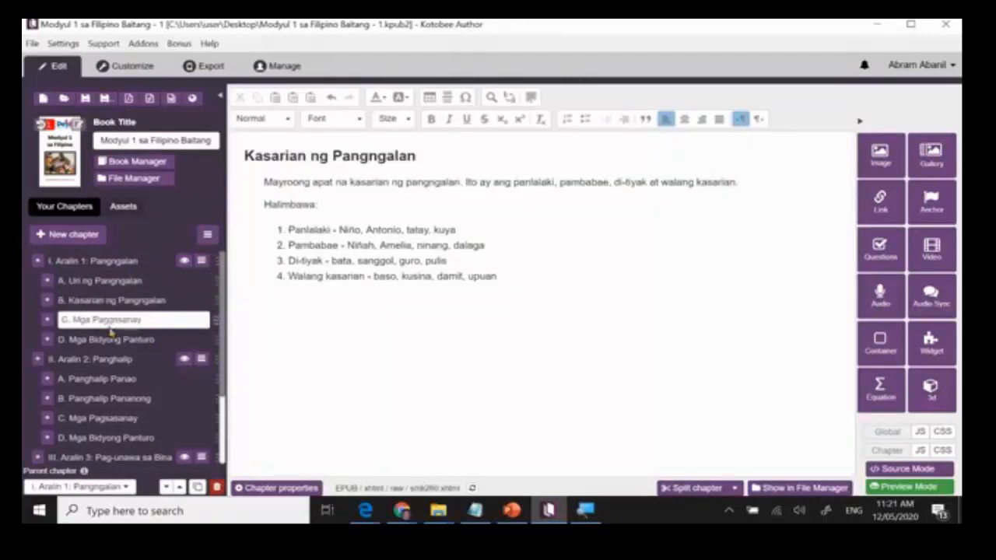
scroll(441, 354, "down", 10)
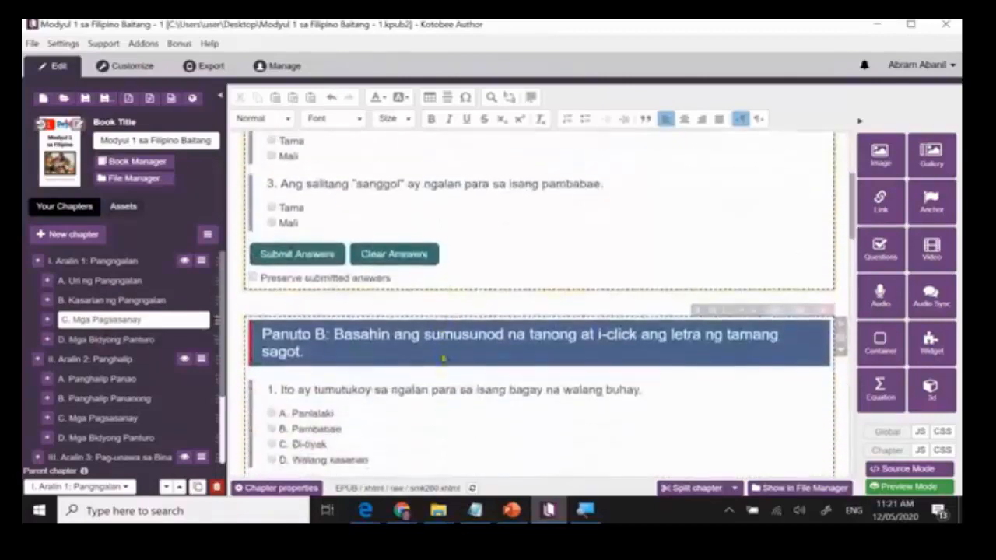
scroll(442, 358, "down", 1)
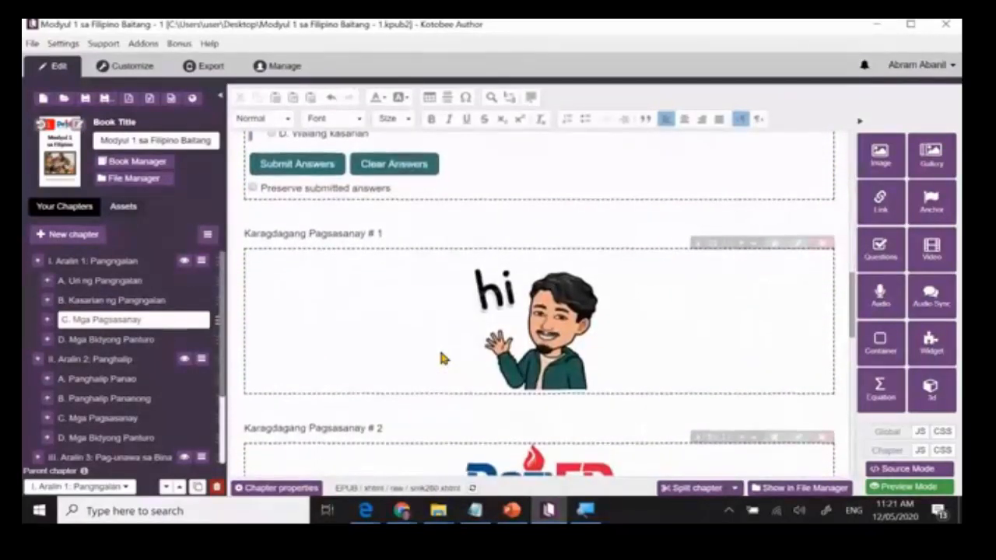
scroll(442, 358, "down", 1)
scroll(440, 354, "down", 3)
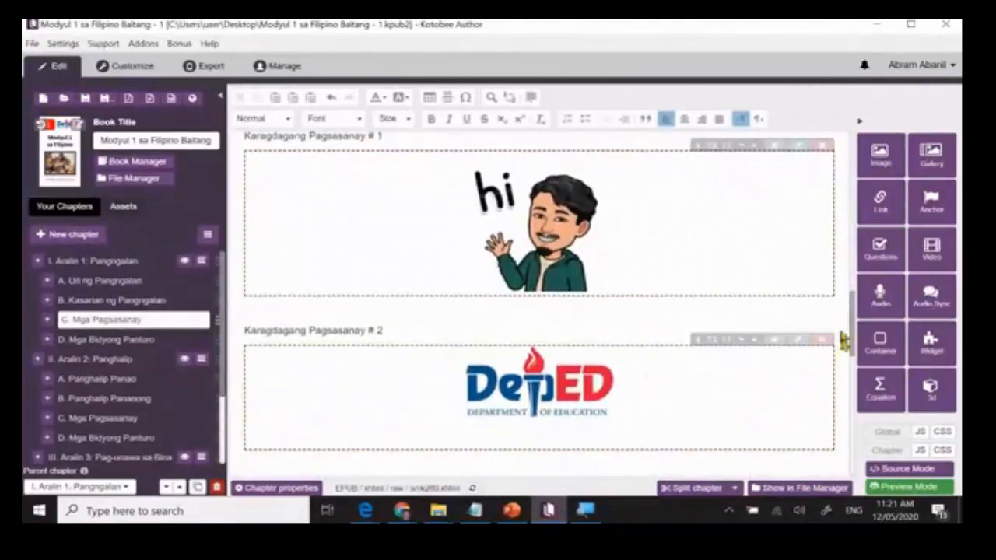
scroll(611, 389, "down", 5)
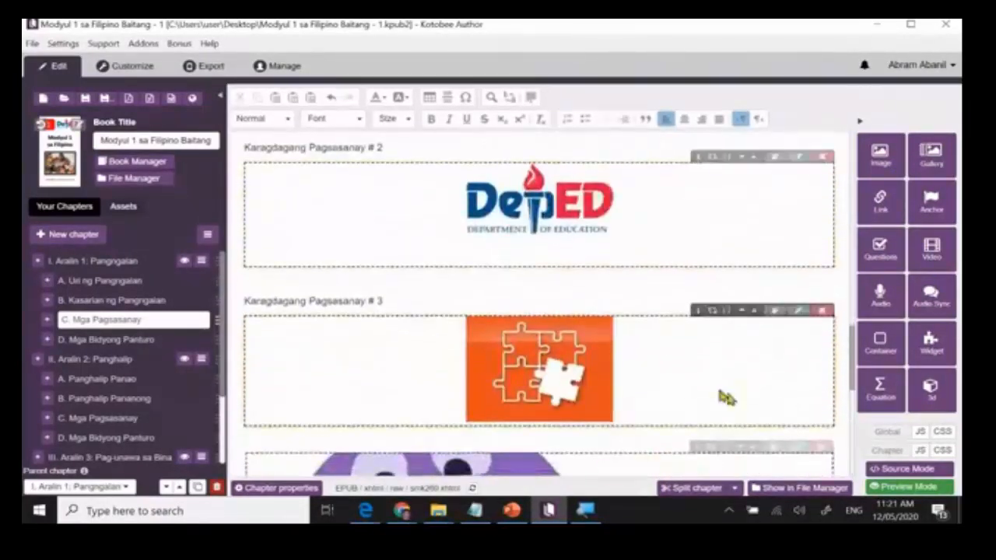
scroll(685, 387, "down", 7)
scroll(685, 382, "down", 4)
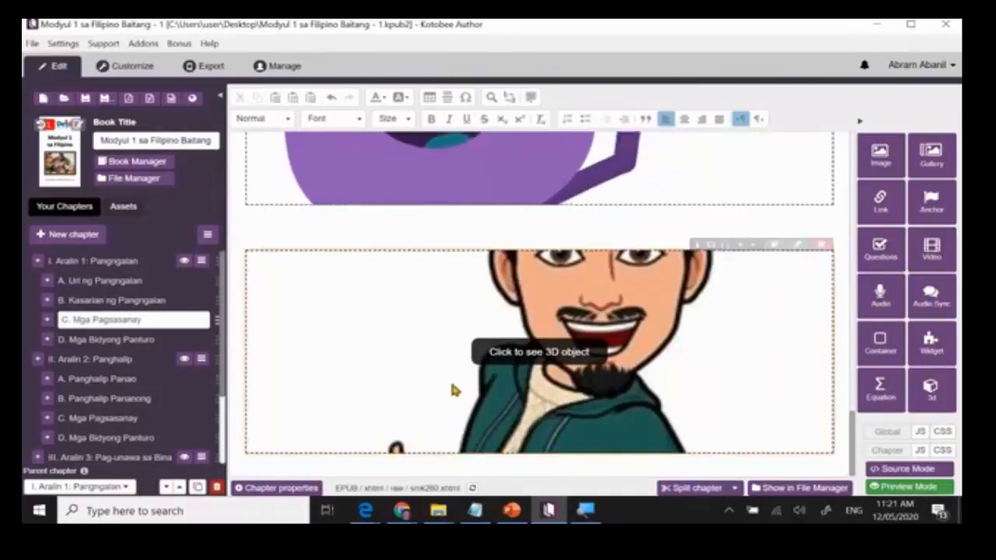
Open chapter "D. Mga Bidyong Panturo" and view the options for inserting a video, without adding one.
left_click(92, 340)
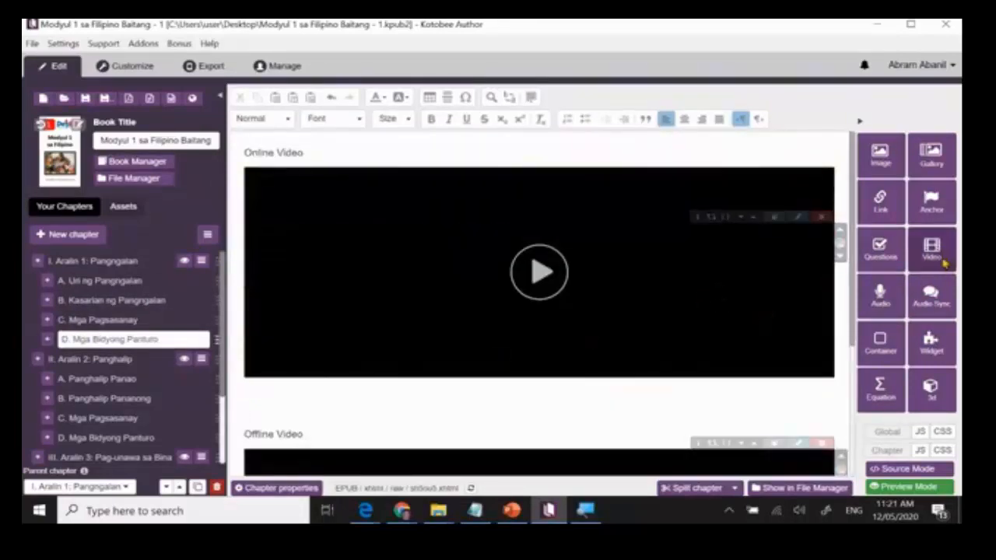
left_click(936, 255)
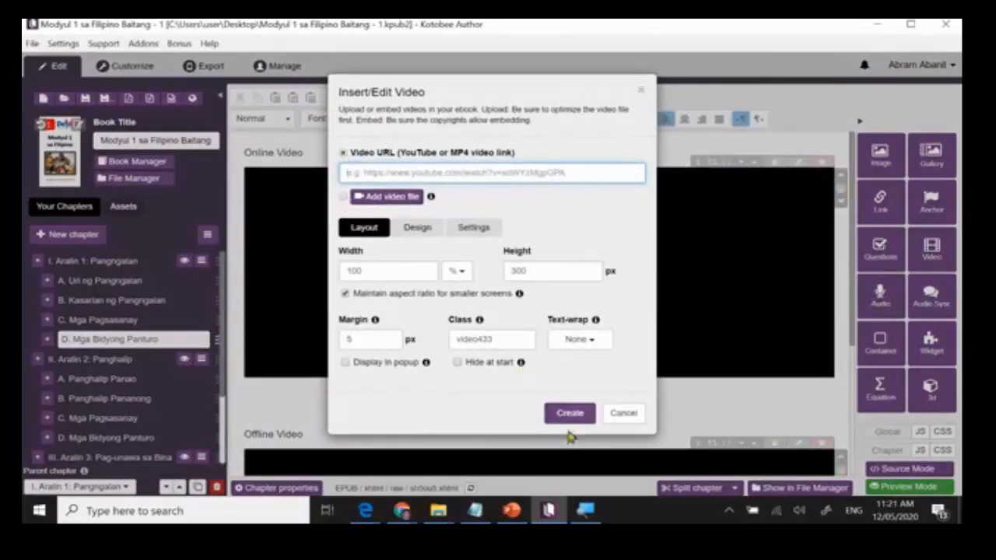
left_click(632, 414)
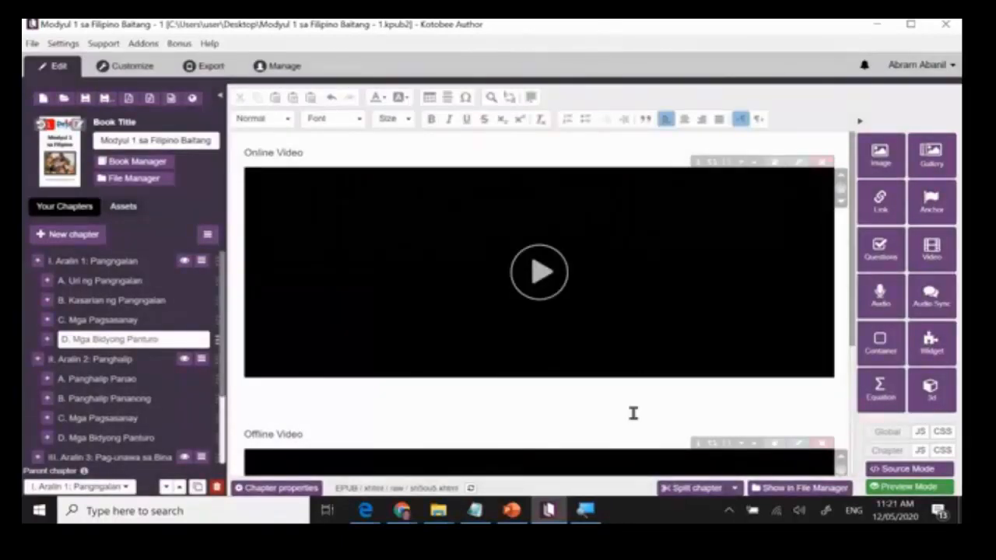
Look over the online and offline videos in chapter "D. Mga Bidyong Panturo" and save the ebook.
scroll(634, 413, "down", 2)
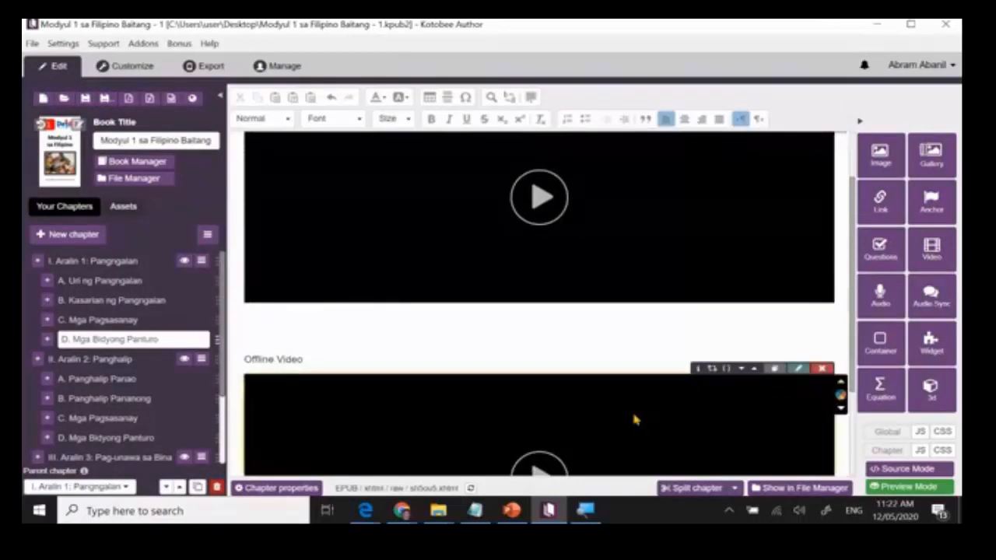
scroll(634, 418, "up", 2)
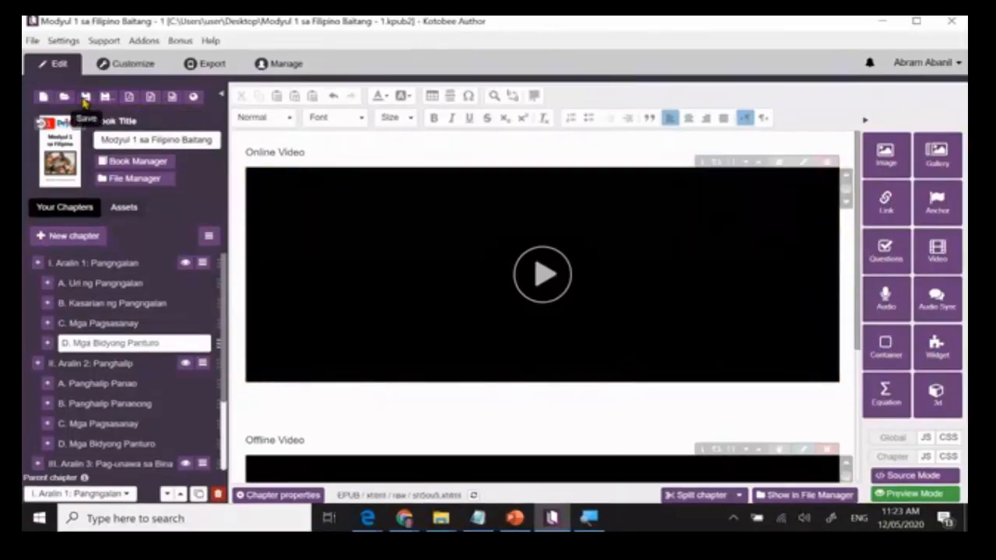
left_click(85, 98)
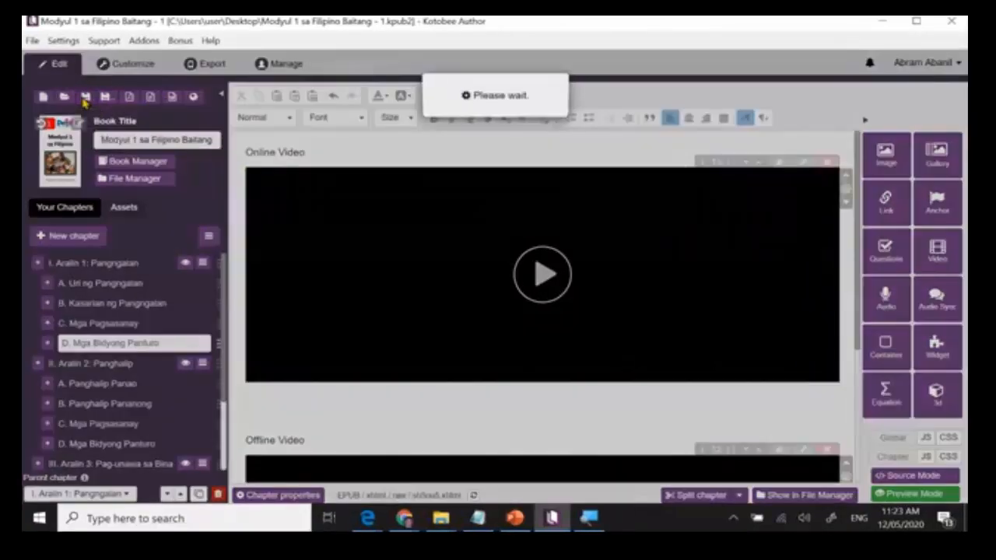